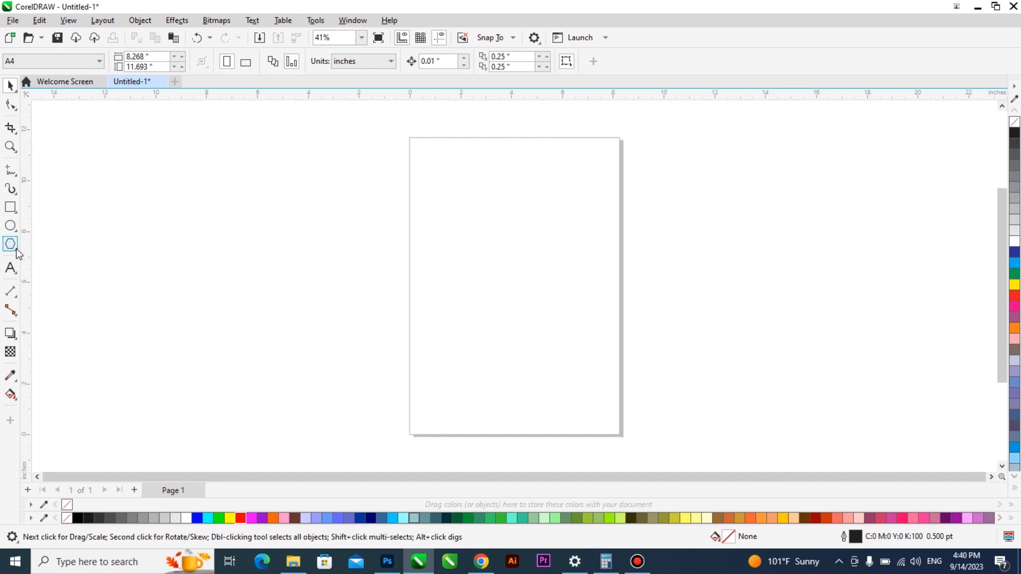
{"action": "left_click", "coordinate": [16, 249]}
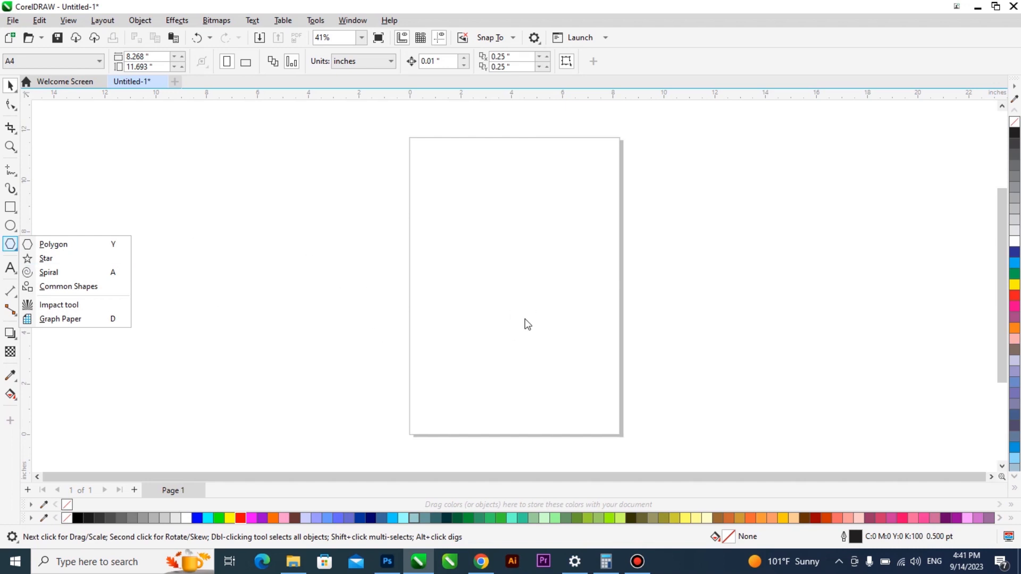
{"action": "left_click", "coordinate": [439, 279]}
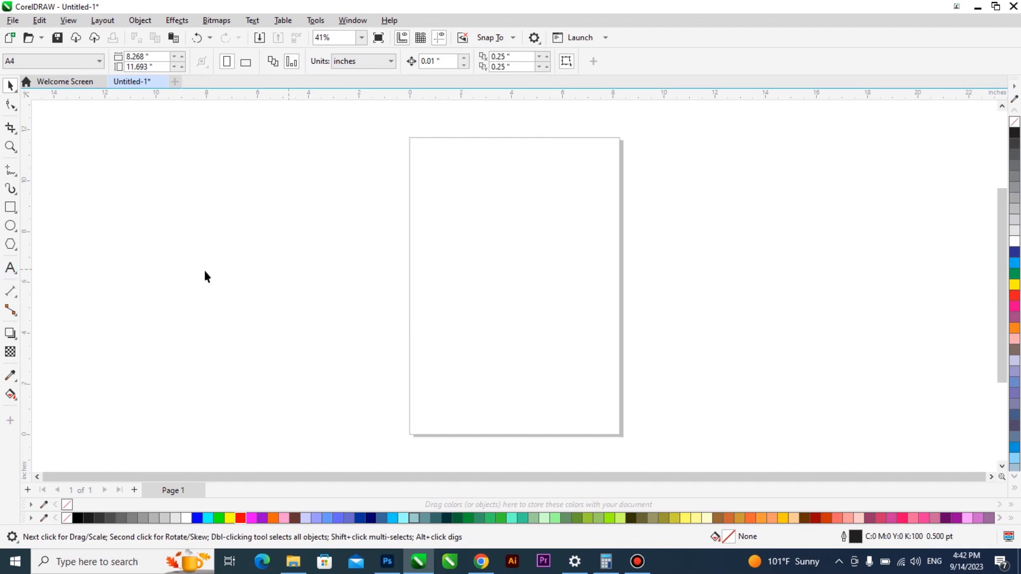
Step: Add the artistic text "Cursor" on the page, enlarge it to about 91.5 pt and move it slightly up and left
{"action": "left_click", "coordinate": [11, 267]}
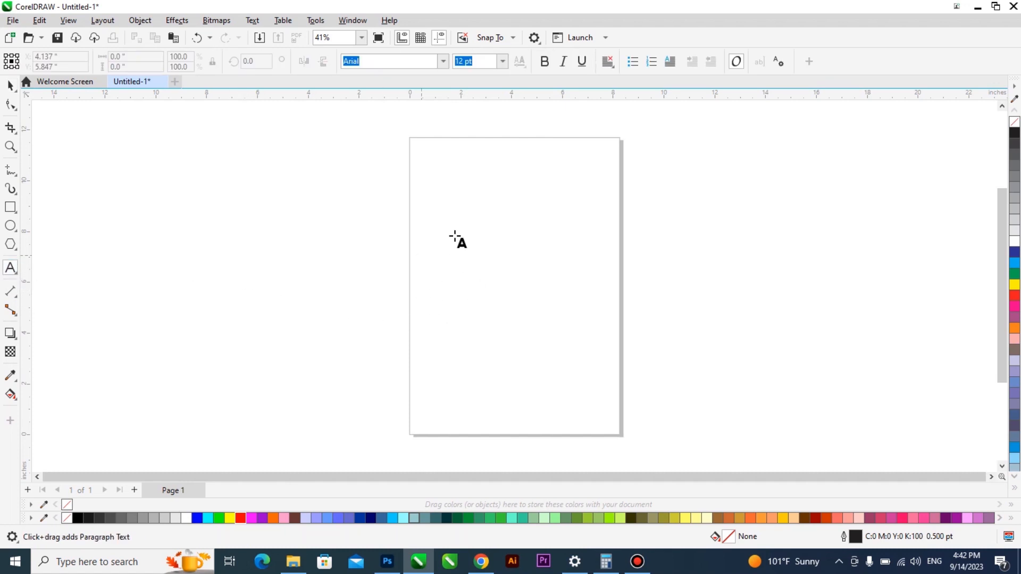
{"action": "left_click", "coordinate": [436, 292]}
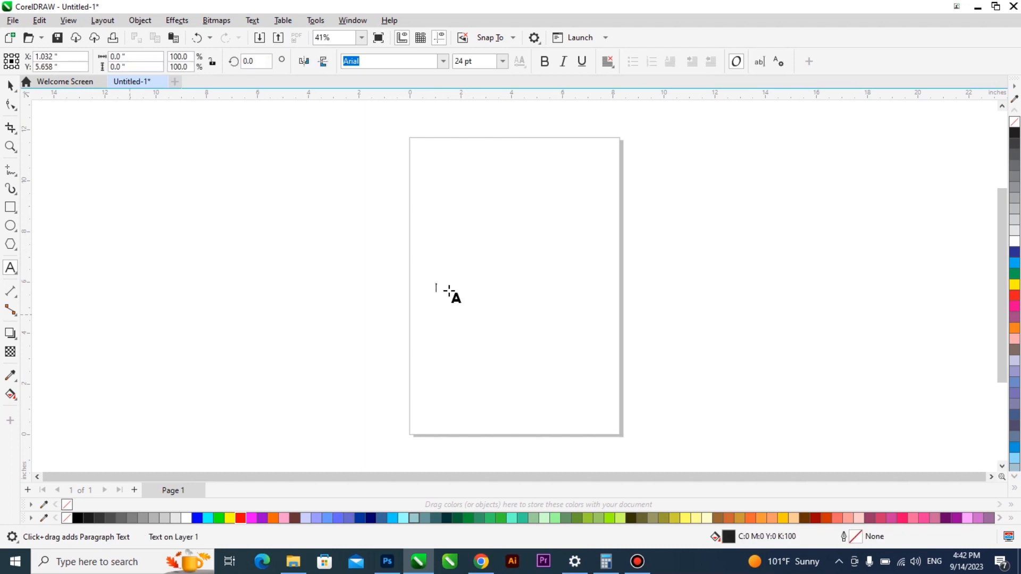
{"action": "scroll", "coordinate": [468, 310], "scroll_direction": "up", "scroll_amount": 2}
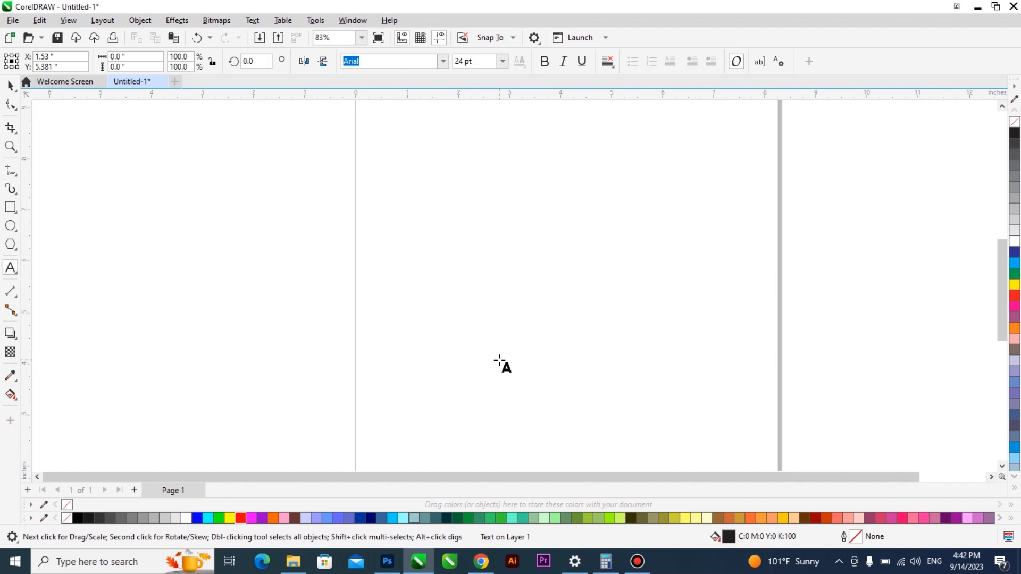
{"action": "type", "text": "Cursor"}
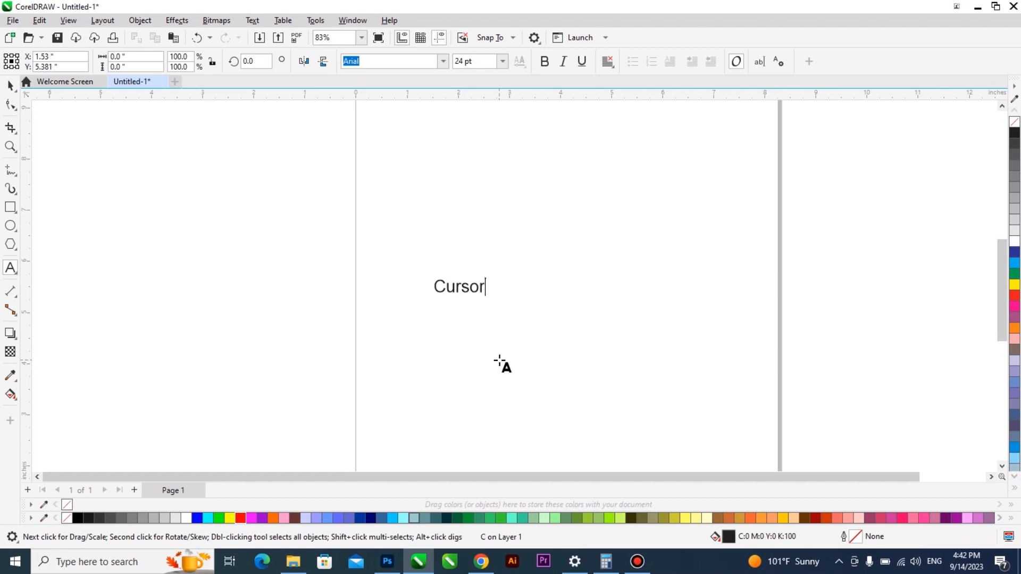
{"action": "key", "text": "BackSpace"}
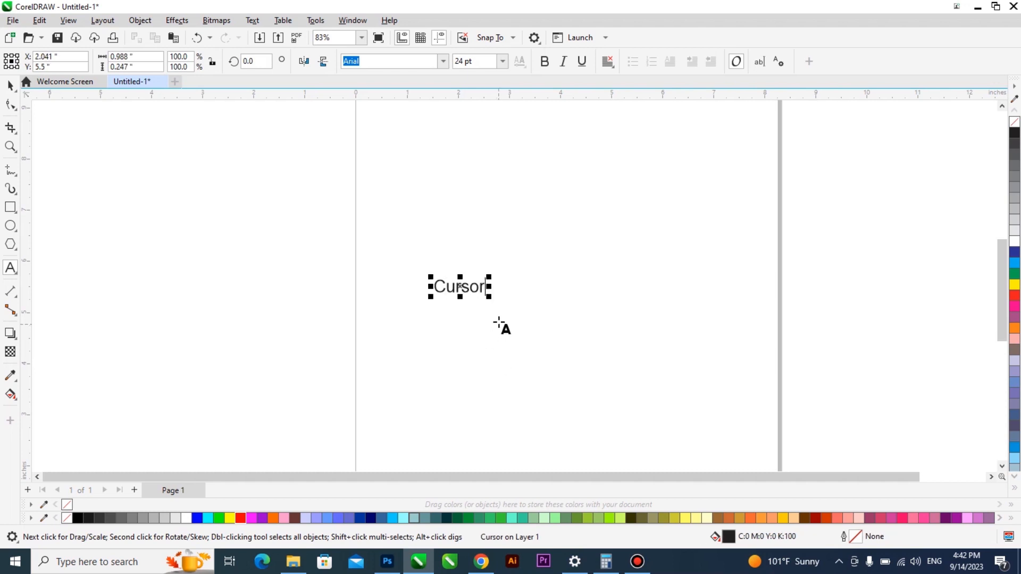
{"action": "left_click_drag", "start_coordinate": [492, 300], "coordinate": [635, 391]}
{"action": "left_click_drag", "start_coordinate": [559, 311], "coordinate": [509, 253]}
{"action": "left_click", "coordinate": [10, 269]}
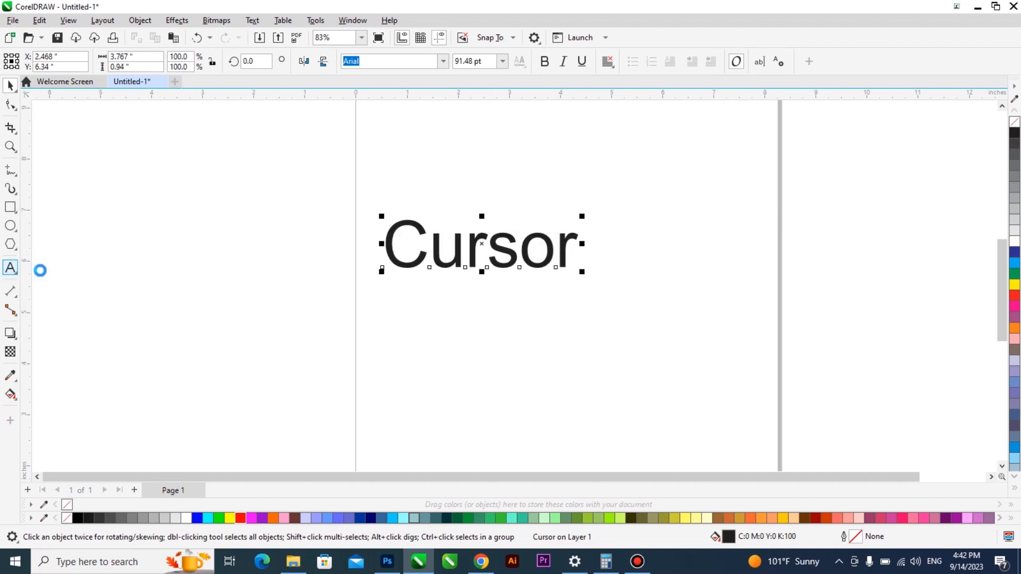
{"action": "left_click", "coordinate": [423, 337]}
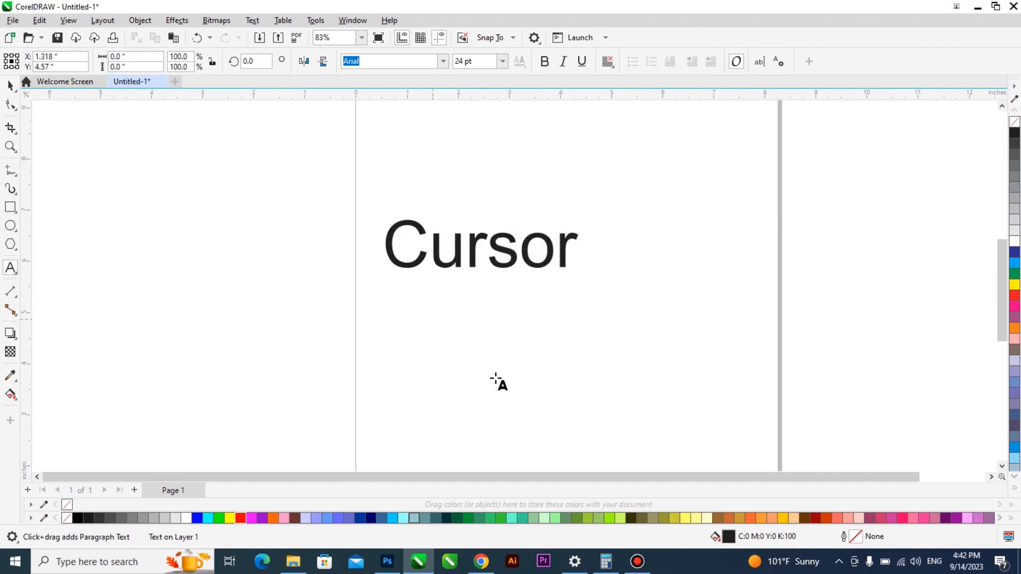
{"action": "left_click", "coordinate": [10, 85]}
Step: Change the font of the word "Cursor" to Ashbury
{"action": "left_click", "coordinate": [570, 242]}
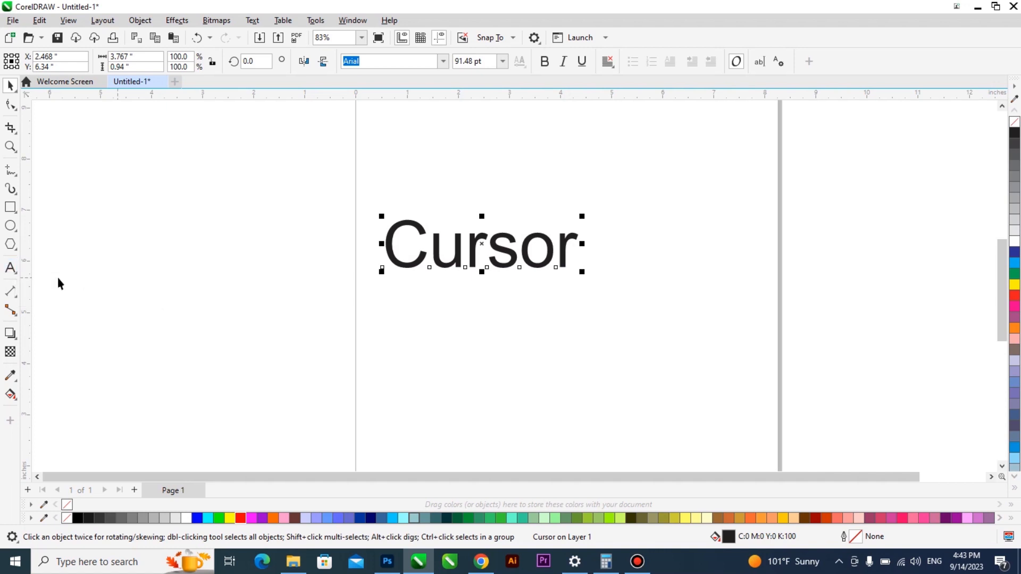
{"action": "left_click", "coordinate": [10, 268]}
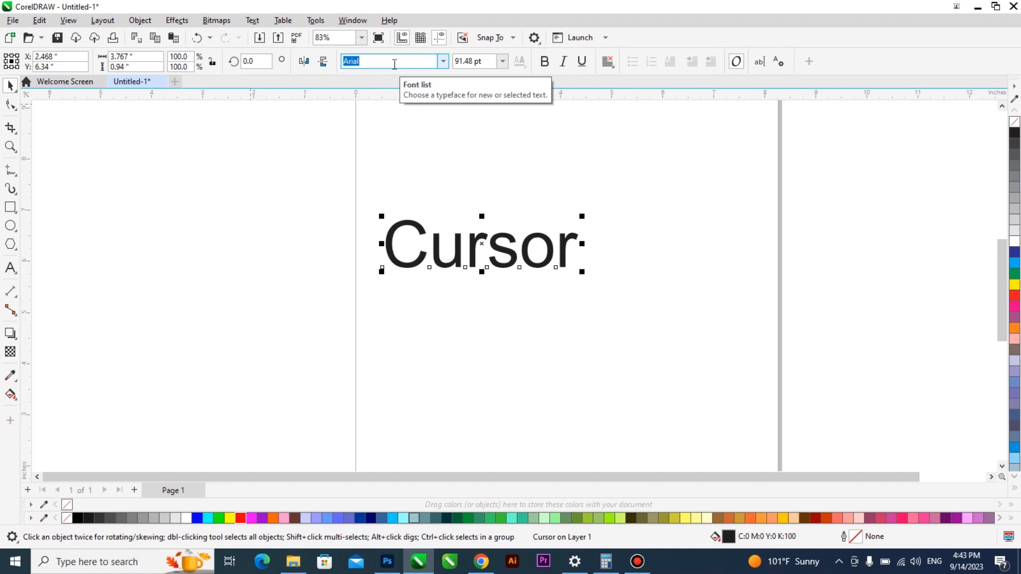
{"action": "left_click", "coordinate": [443, 63]}
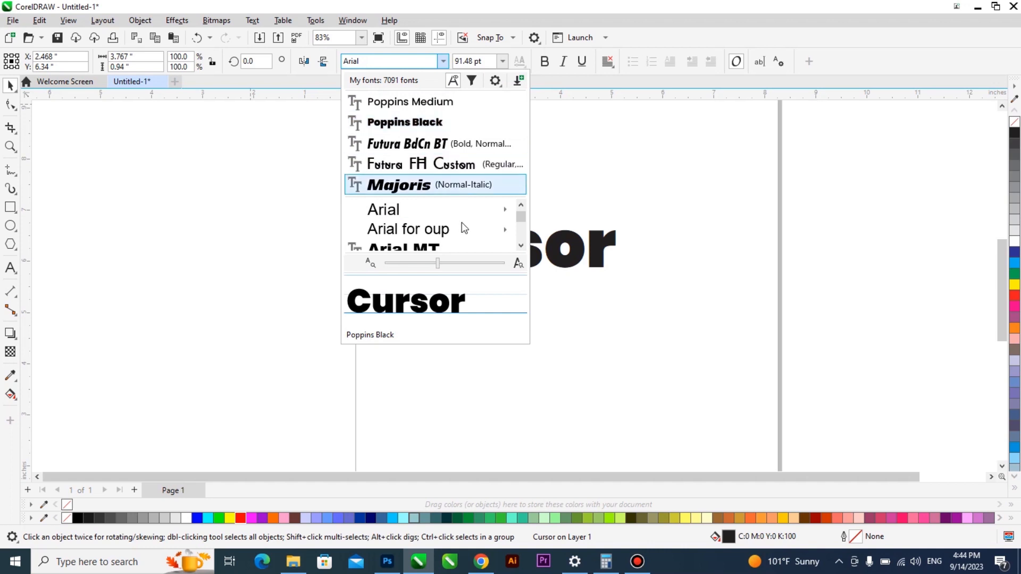
{"action": "mouse_move", "coordinate": [462, 224]}
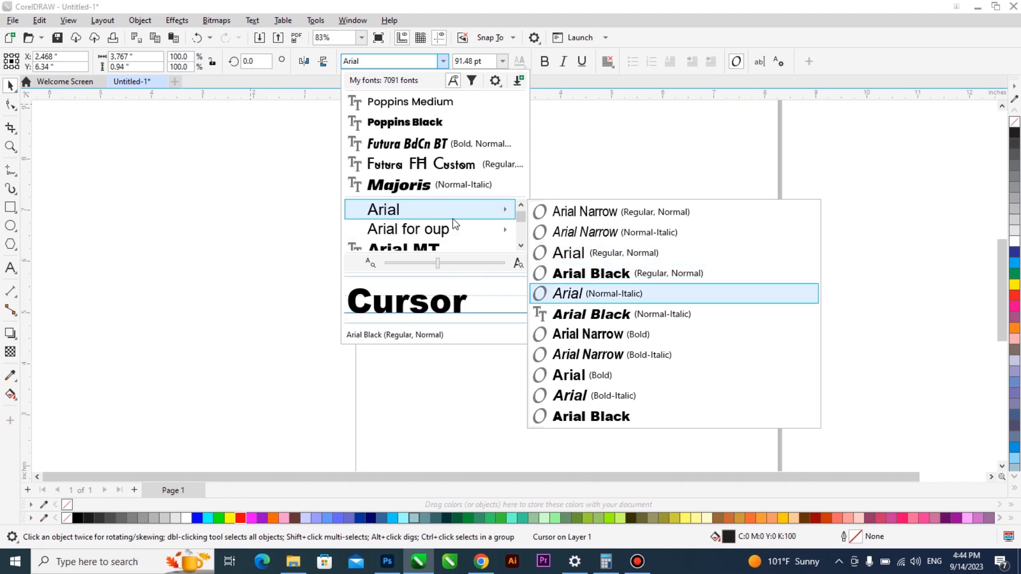
{"action": "scroll", "coordinate": [452, 219], "scroll_direction": "down", "scroll_amount": 1}
{"action": "scroll", "coordinate": [453, 222], "scroll_direction": "down", "scroll_amount": 6}
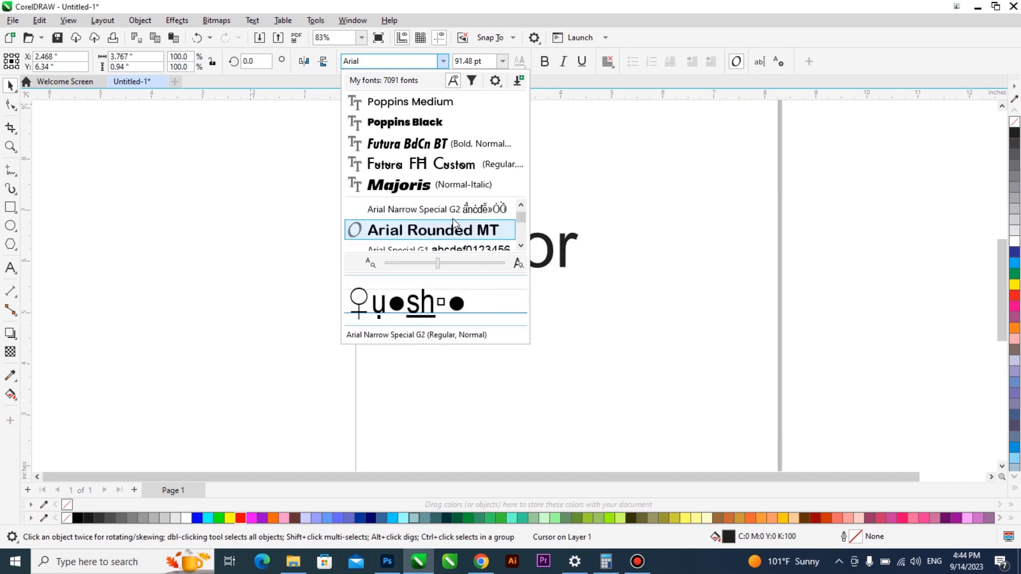
{"action": "scroll", "coordinate": [452, 218], "scroll_direction": "down", "scroll_amount": 6}
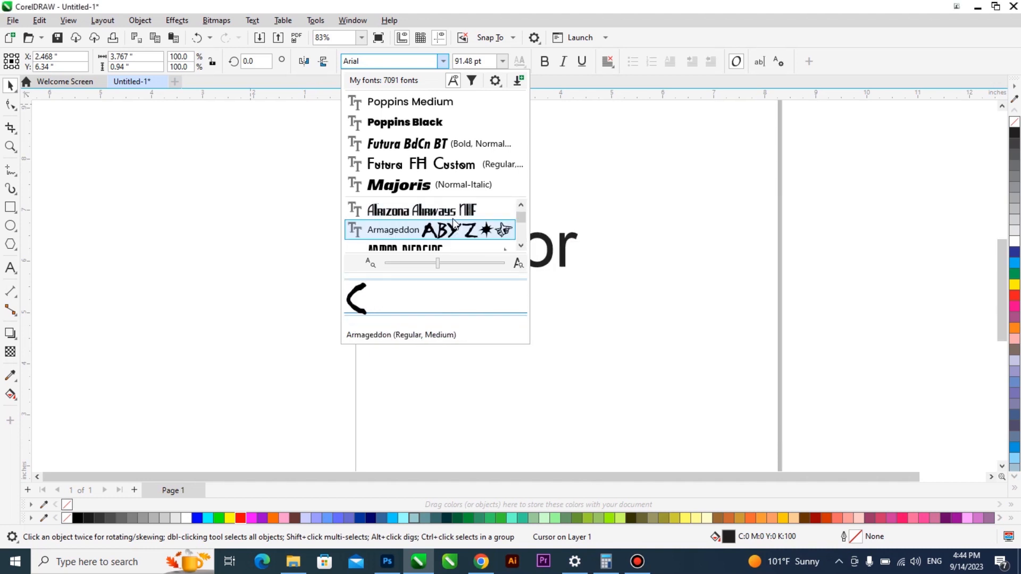
{"action": "scroll", "coordinate": [453, 219], "scroll_direction": "down", "scroll_amount": 4}
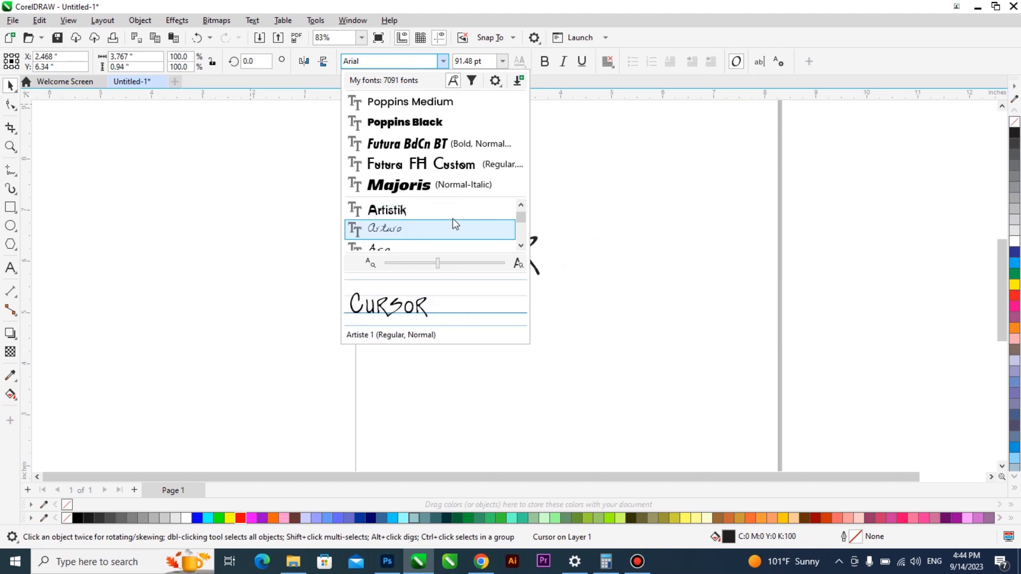
{"action": "scroll", "coordinate": [452, 218], "scroll_direction": "up", "scroll_amount": 1}
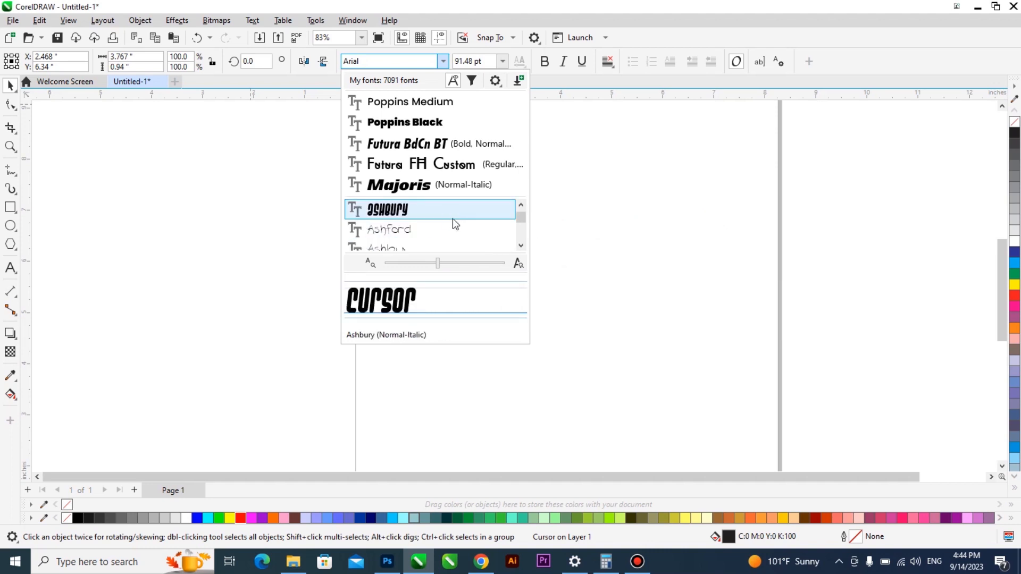
{"action": "left_click", "coordinate": [452, 218]}
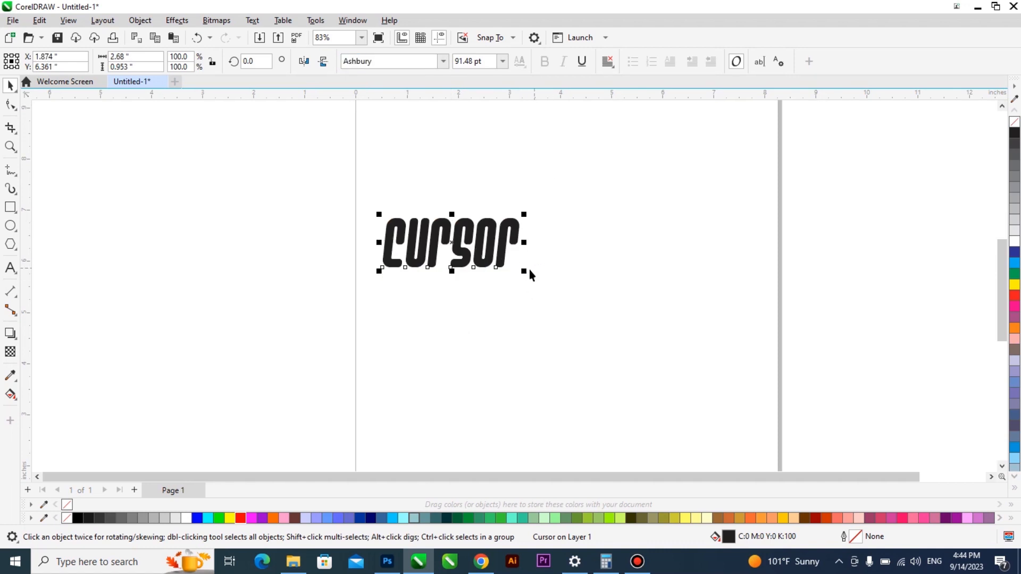
Step: Enlarge the word proportionally to about 6.54 × 2.33 inches and move it right so it sits within the page width
{"action": "left_click_drag", "start_coordinate": [525, 271], "coordinate": [604, 299]}
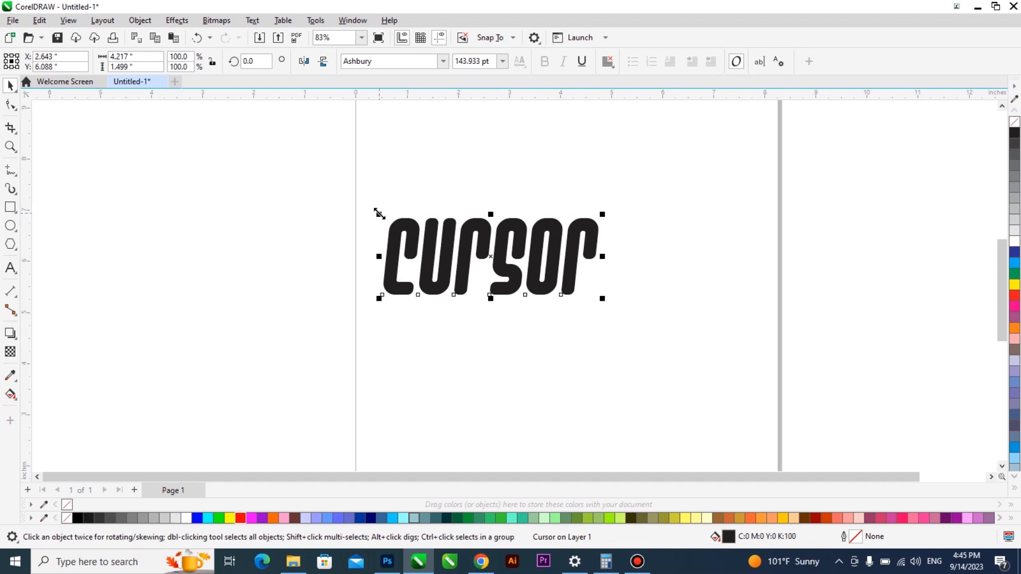
{"action": "left_click_drag", "start_coordinate": [375, 211], "coordinate": [353, 202]}
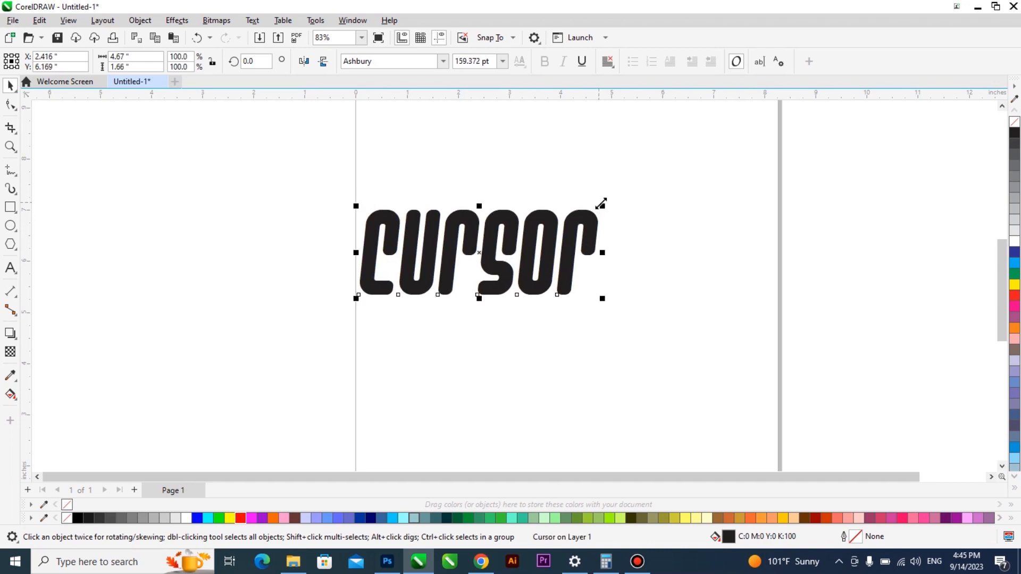
{"action": "left_click_drag", "start_coordinate": [613, 196], "coordinate": [638, 188]}
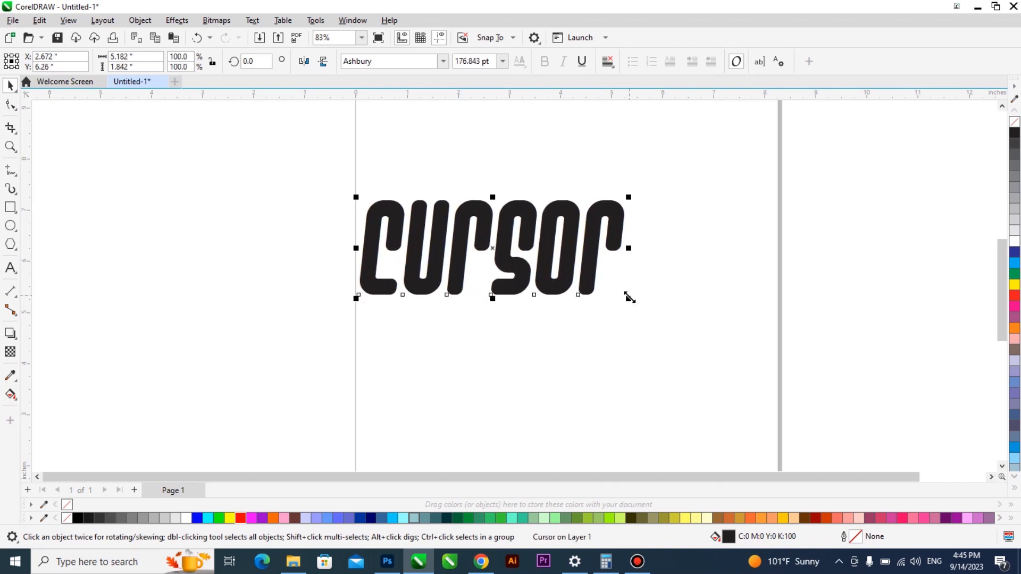
{"action": "left_click_drag", "start_coordinate": [664, 322], "coordinate": [660, 325]}
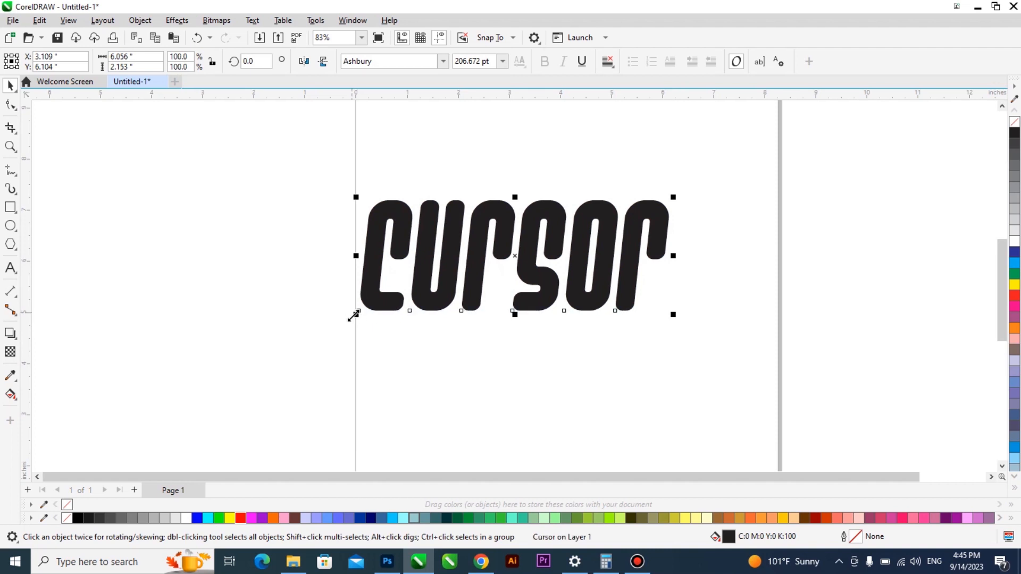
{"action": "left_click_drag", "start_coordinate": [336, 331], "coordinate": [330, 342]}
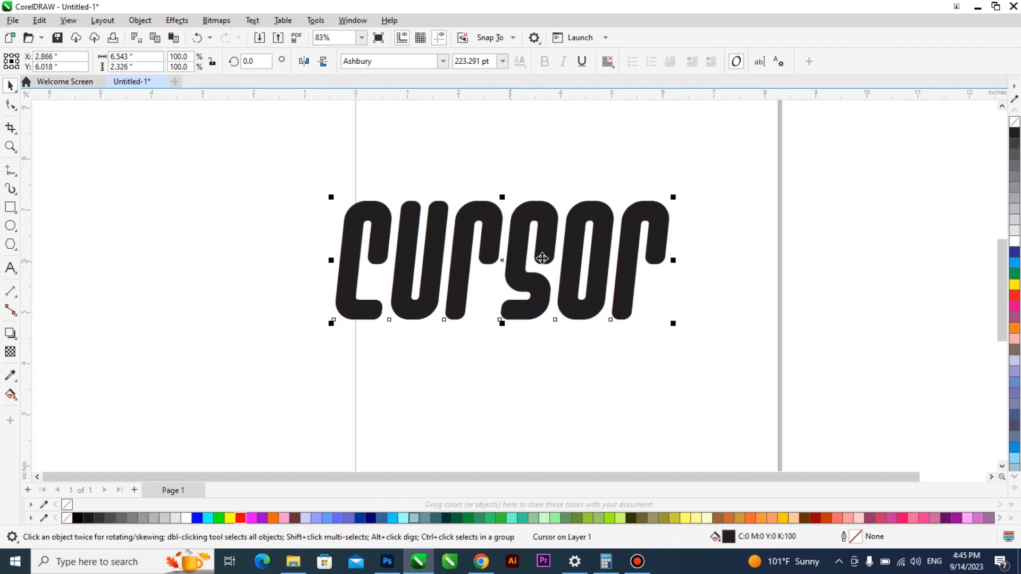
{"action": "left_click_drag", "start_coordinate": [519, 260], "coordinate": [578, 254]}
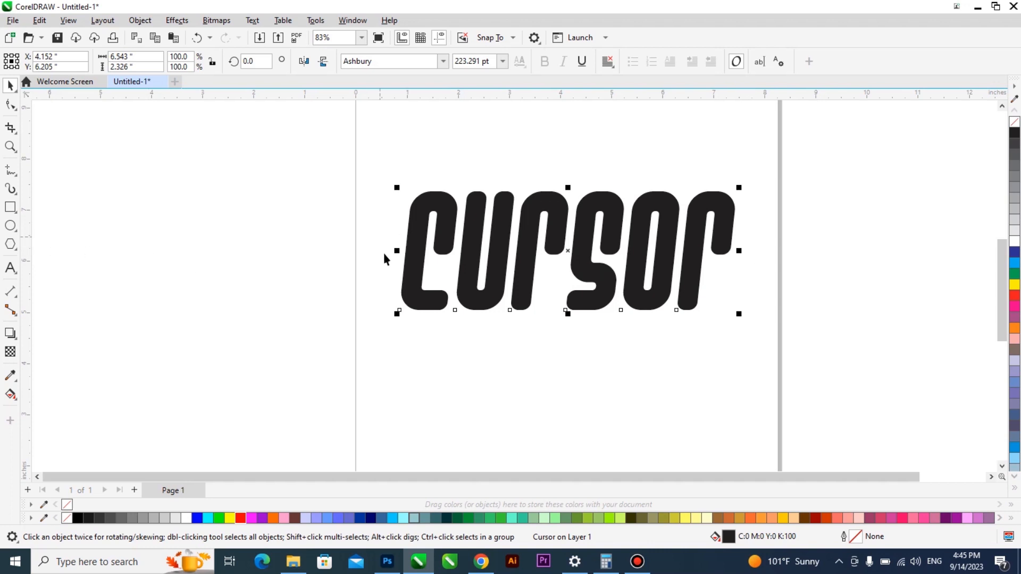
Step: Draw a square about 2.24 inches wide below the word and stretch it horizontally into a rectangle about 5.44 inches wide
{"action": "left_click", "coordinate": [10, 207]}
{"action": "left_click_drag", "start_coordinate": [443, 345], "coordinate": [558, 418]}
{"action": "key", "text": "space"}
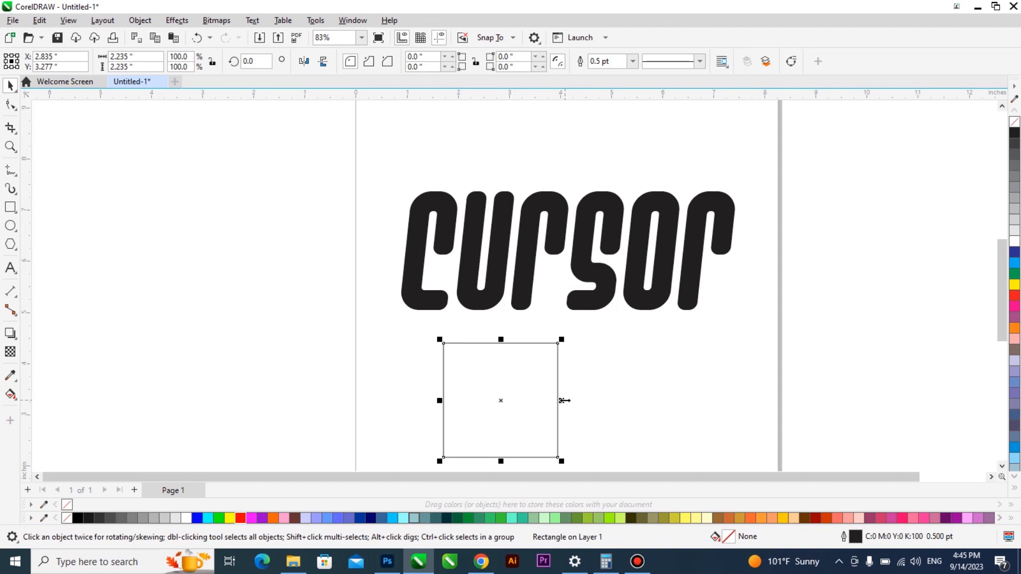
{"action": "left_click_drag", "start_coordinate": [565, 400], "coordinate": [729, 397]}
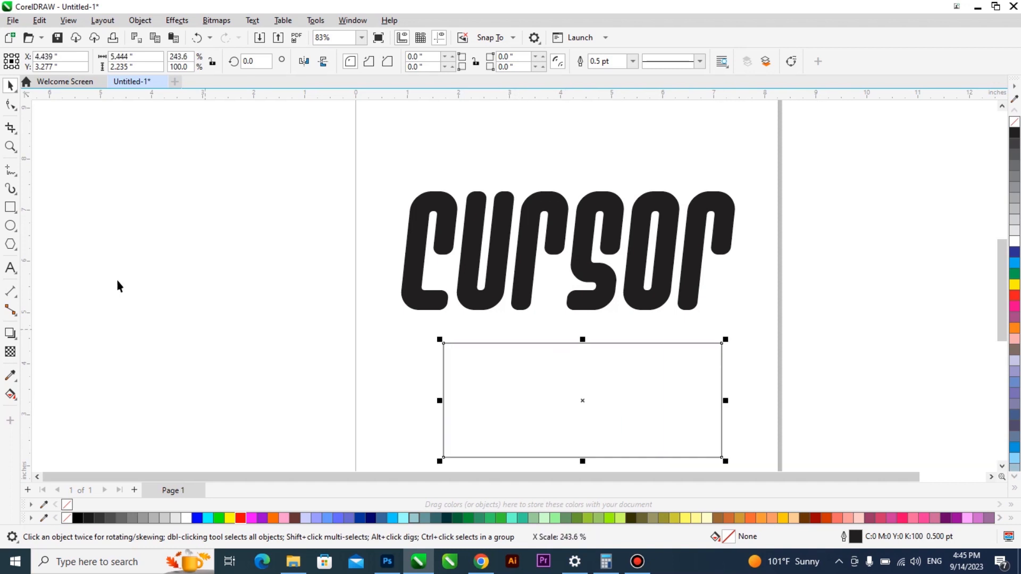
Step: Draw a circle about 1.87 inches across beside the page and stretch it into an ellipse about 2.8 inches wide
{"action": "left_click", "coordinate": [10, 226]}
{"action": "left_click_drag", "start_coordinate": [251, 322], "coordinate": [351, 399]}
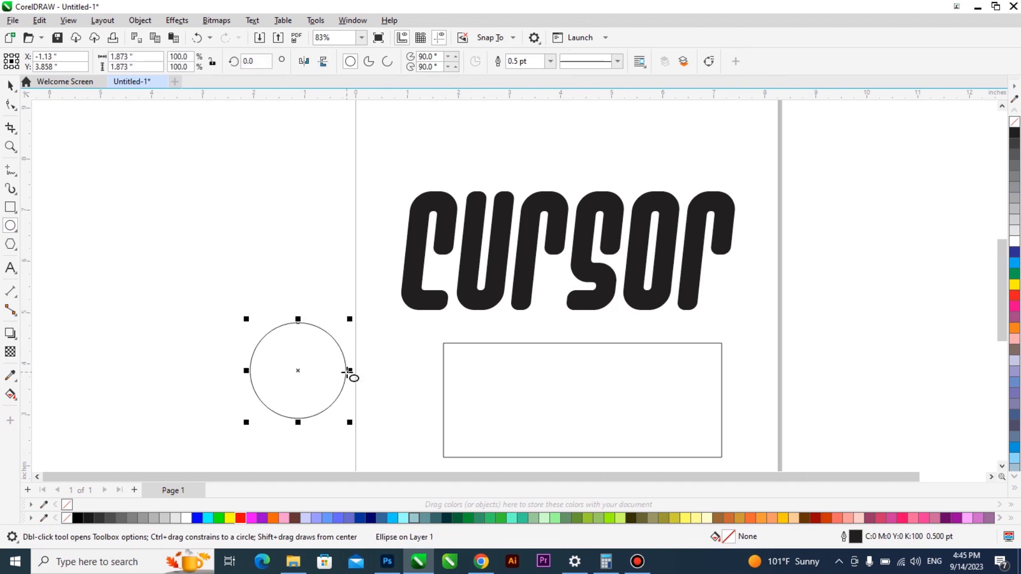
{"action": "left_click", "coordinate": [10, 85]}
{"action": "left_click_drag", "start_coordinate": [346, 371], "coordinate": [286, 358]}
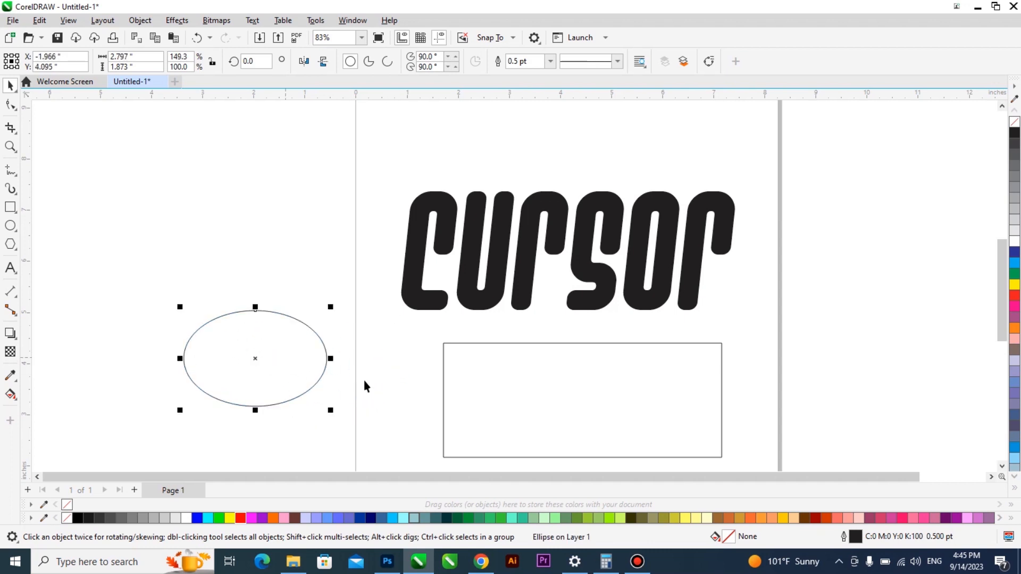
Step: Delete the rectangle below the word and the ellipse beside the page
{"action": "left_click", "coordinate": [554, 414]}
{"action": "key", "text": "Delete"}
{"action": "left_click", "coordinate": [244, 354]}
{"action": "key", "text": "Delete"}
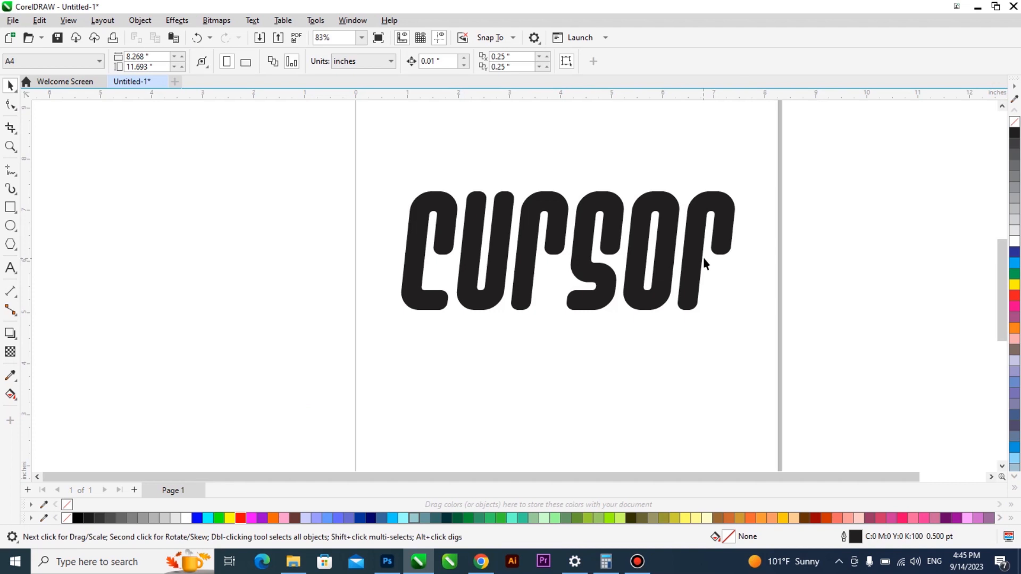
Step: Shrink the word proportionally to about 186 pt, and enlarge it again to about 6.67 × 2.37 inches
{"action": "left_click", "coordinate": [698, 260]}
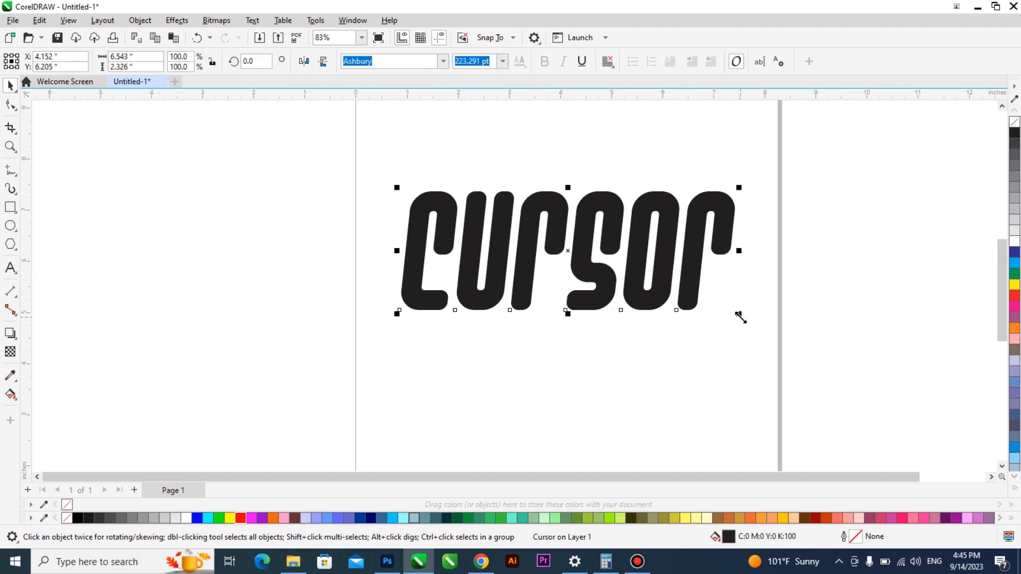
{"action": "mouse_move", "coordinate": [740, 317]}
{"action": "left_mouse_down"}
{"action": "mouse_move", "coordinate": [771, 340]}
{"action": "mouse_move", "coordinate": [607, 282]}
{"action": "mouse_move", "coordinate": [729, 347]}
{"action": "mouse_move", "coordinate": [734, 319]}
{"action": "left_mouse_up"}
{"action": "left_click_drag", "start_coordinate": [397, 187], "coordinate": [373, 202]}
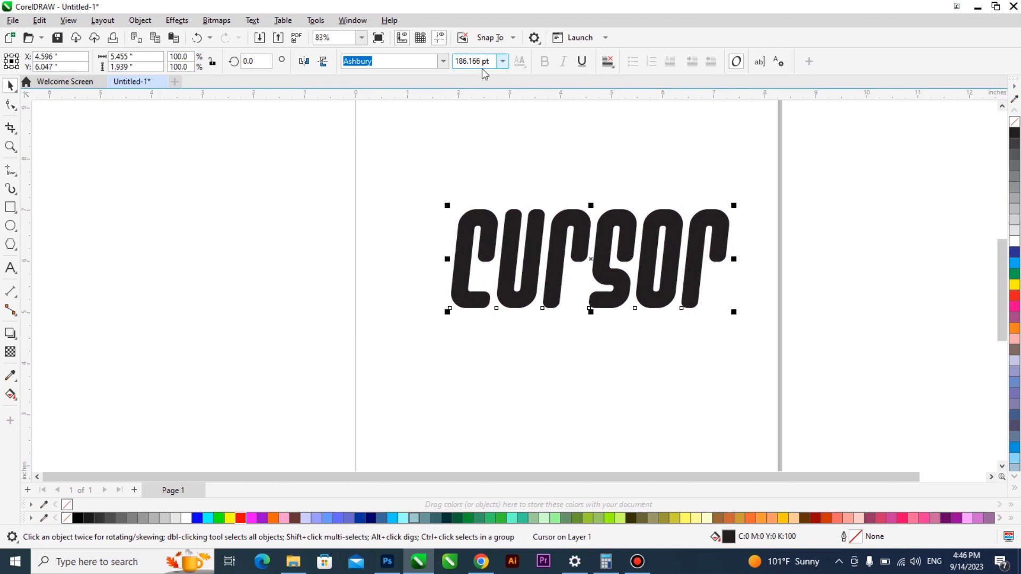
{"action": "left_click_drag", "start_coordinate": [447, 311], "coordinate": [385, 334]}
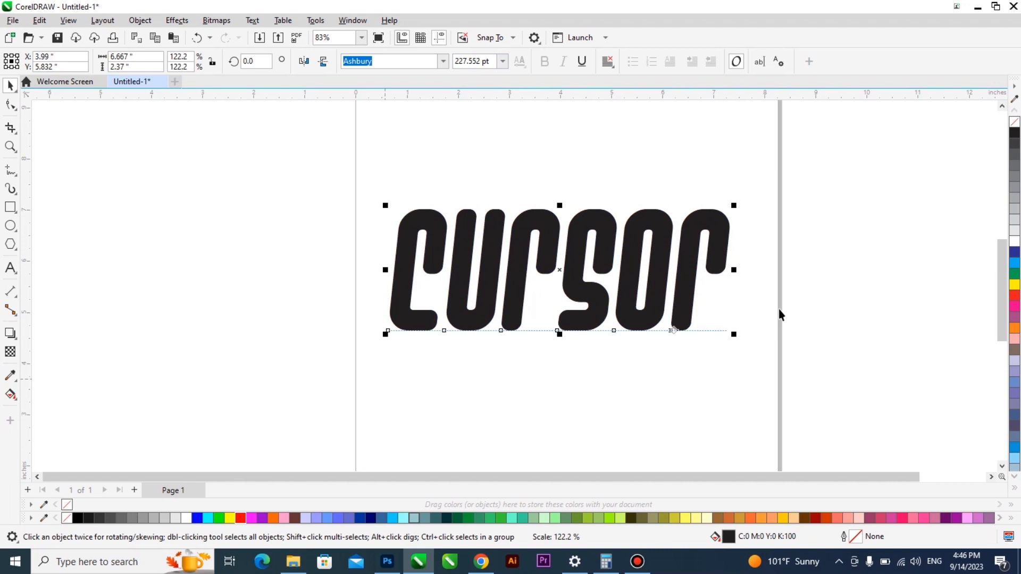
Step: Try stretching the word horizontally to about 9.44 inches, undo it, and widen the word to about 6.76 inches
{"action": "left_click_drag", "start_coordinate": [734, 270], "coordinate": [875, 270]}
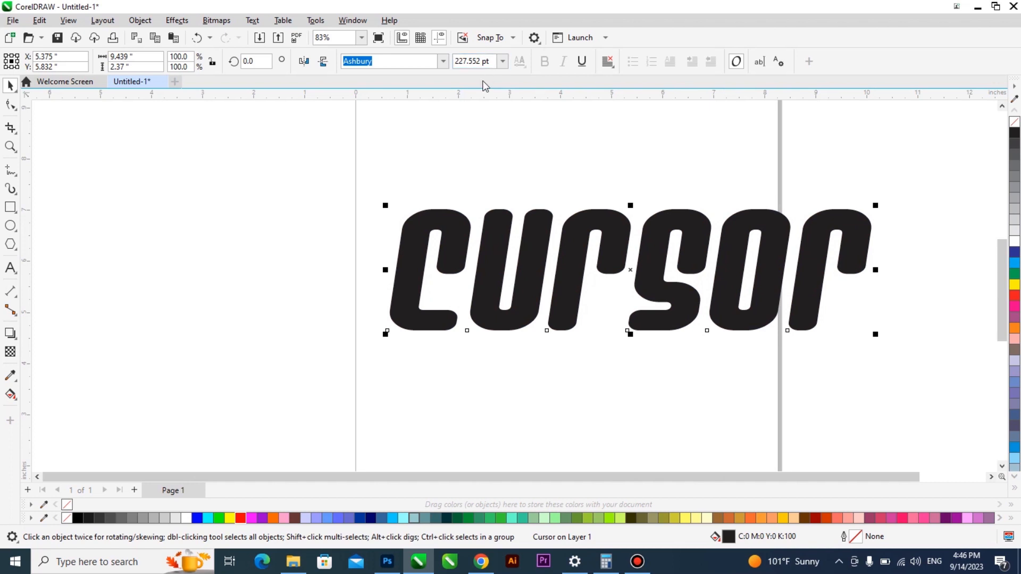
{"action": "key", "text": "ctrl+z"}
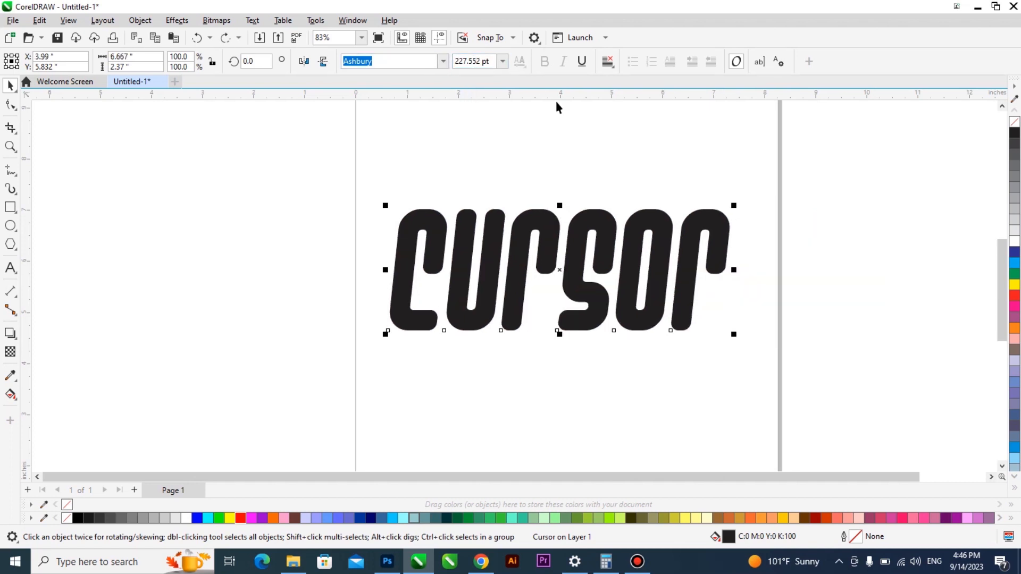
{"action": "mouse_move", "coordinate": [385, 269]}
{"action": "left_mouse_down"}
{"action": "mouse_move", "coordinate": [202, 273]}
{"action": "mouse_move", "coordinate": [464, 273]}
{"action": "mouse_move", "coordinate": [382, 271]}
{"action": "left_mouse_up"}
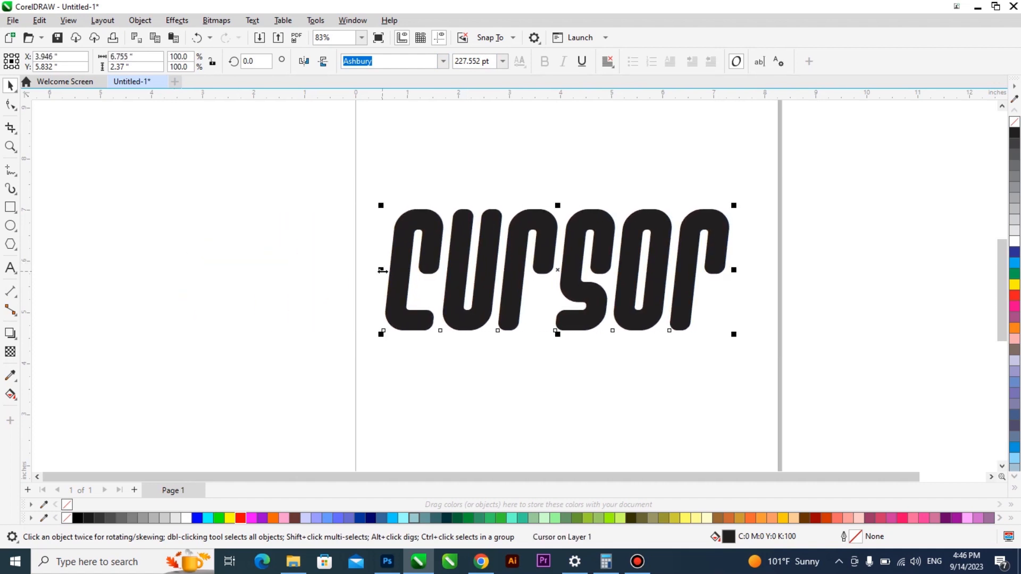
Step: Undo the last widening, shrink the word proportionally to about 4.4 × 1.56 inches, and move it over the page's left edge
{"action": "key", "text": "ctrl+z"}
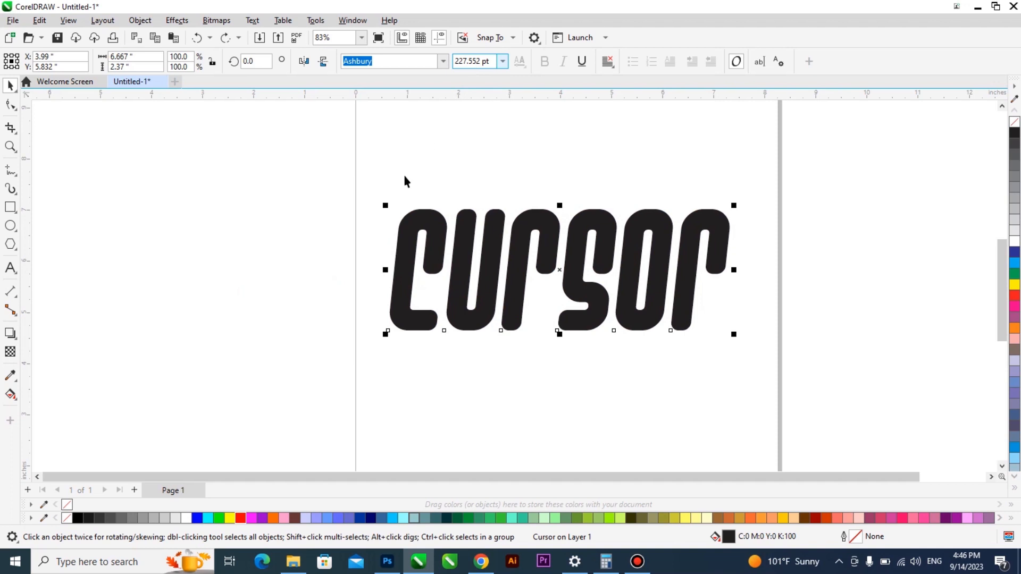
{"action": "mouse_move", "coordinate": [384, 205]}
{"action": "left_mouse_down"}
{"action": "mouse_move", "coordinate": [303, 152]}
{"action": "mouse_move", "coordinate": [399, 196]}
{"action": "mouse_move", "coordinate": [402, 211]}
{"action": "left_mouse_up"}
{"action": "left_click_drag", "start_coordinate": [402, 334], "coordinate": [427, 347]}
{"action": "mouse_move", "coordinate": [732, 212]}
{"action": "left_mouse_down"}
{"action": "mouse_move", "coordinate": [611, 274]}
{"action": "mouse_move", "coordinate": [712, 212]}
{"action": "left_mouse_up"}
{"action": "left_click_drag", "start_coordinate": [711, 335], "coordinate": [630, 307]}
{"action": "left_click_drag", "start_coordinate": [595, 264], "coordinate": [490, 275]}
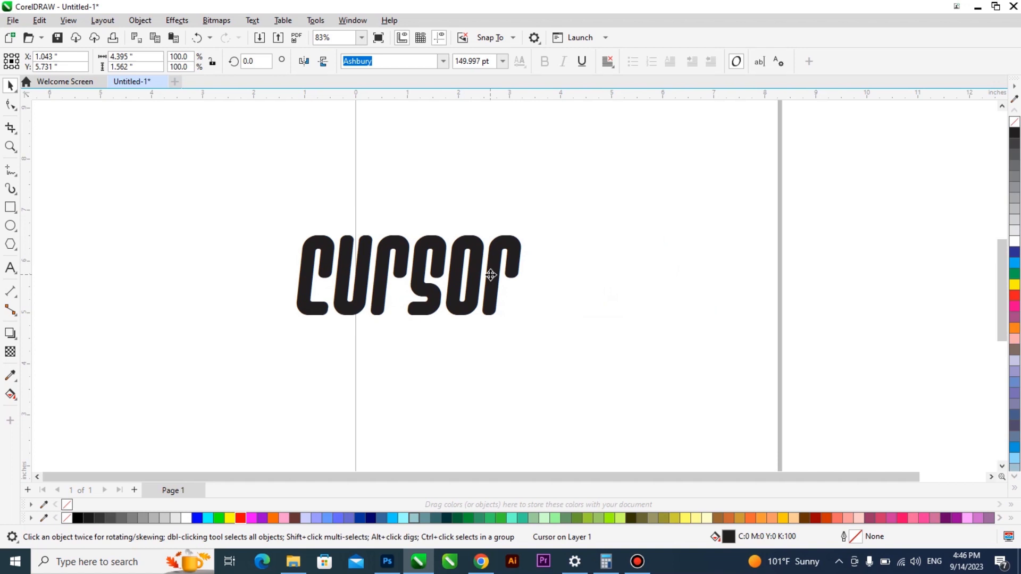
Step: Extend the word "Cursor" into the sentence "Cursor is use for typing a text"
{"action": "double_click", "coordinate": [514, 253]}
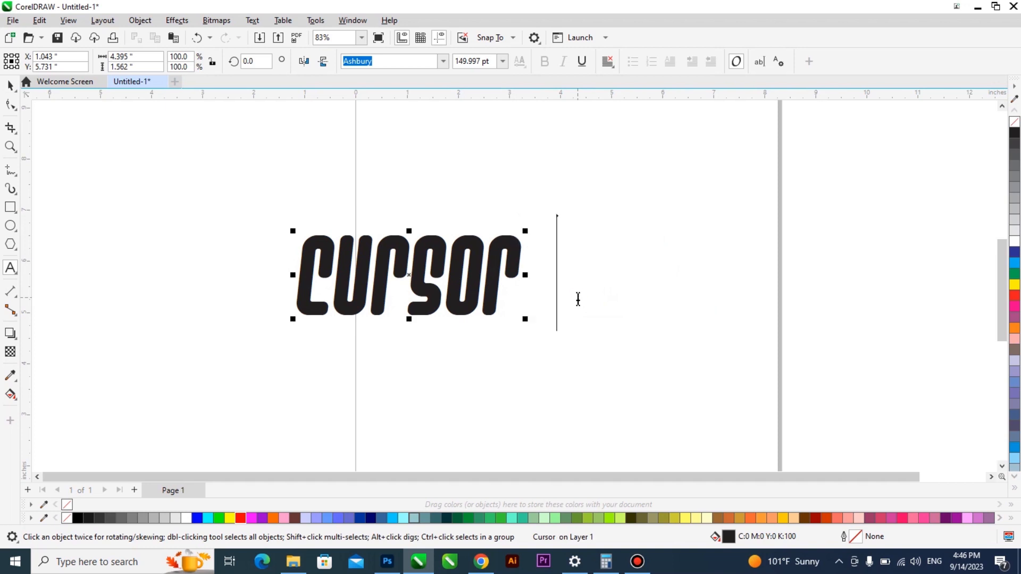
{"action": "type", "text": "is use to"}
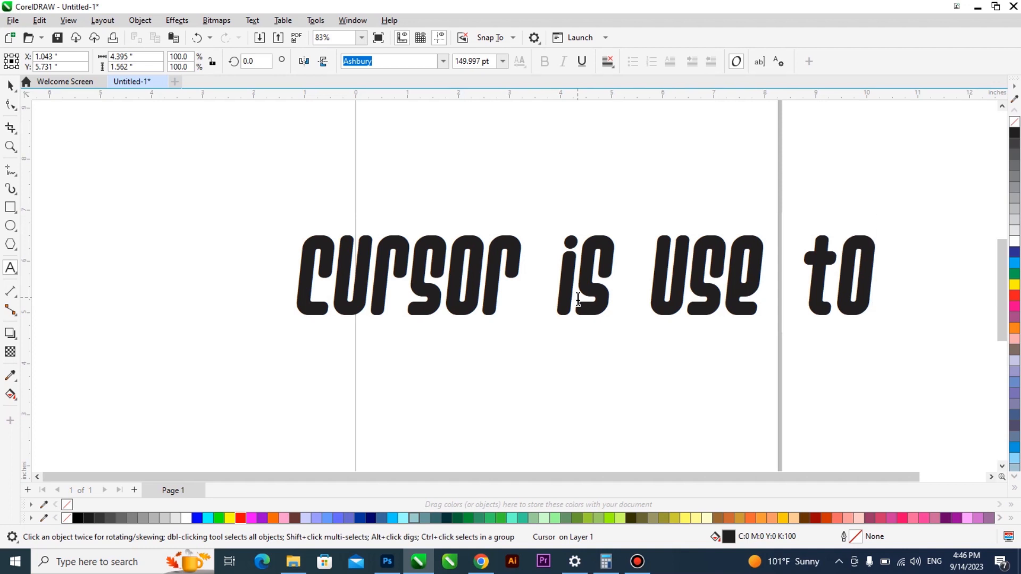
{"action": "key", "text": "BackSpace"}
{"action": "key", "text": "BackSpace"}
{"action": "type", "text": "for ty"}
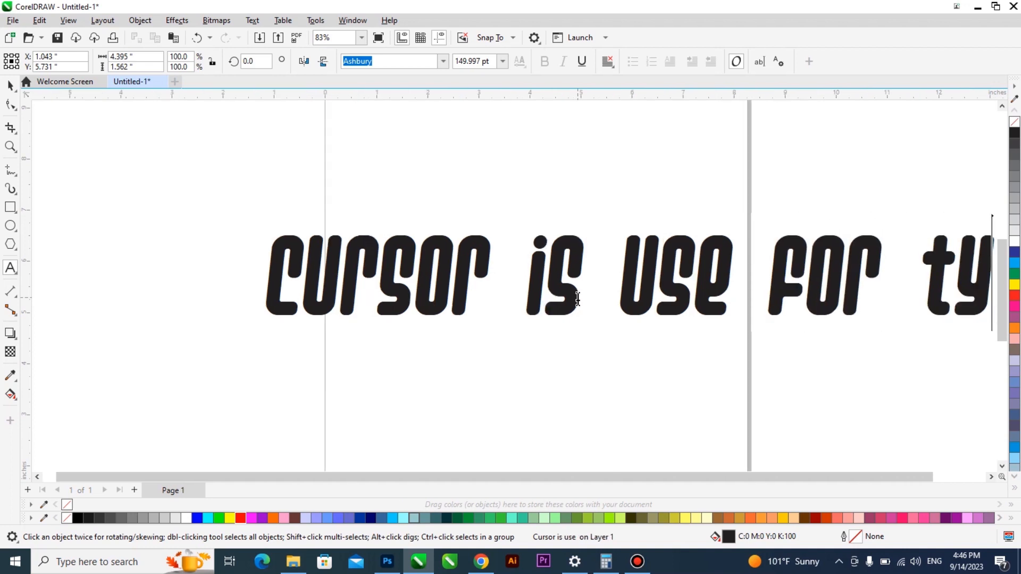
{"action": "type", "text": "ping"}
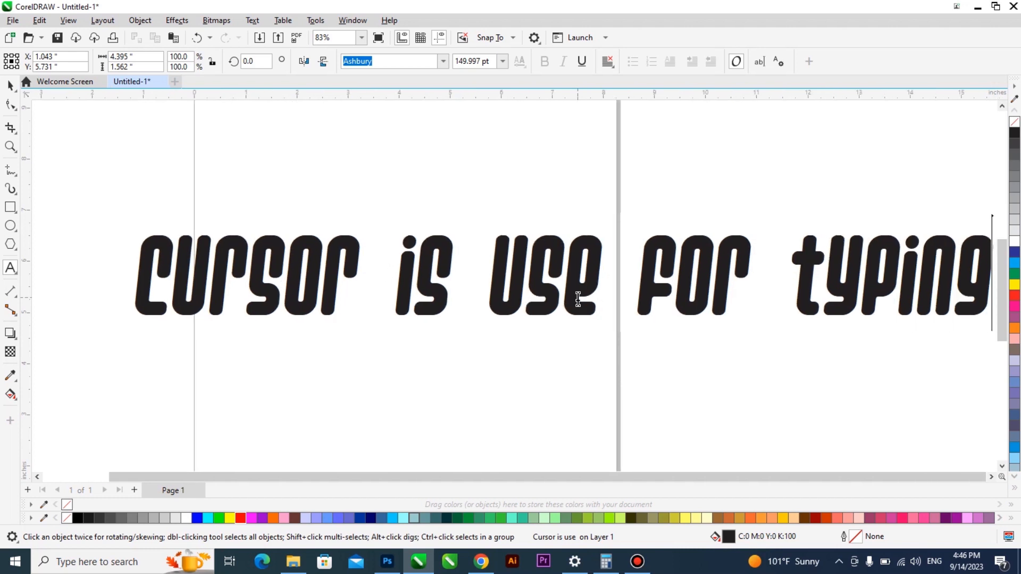
{"action": "type", "text": " a text"}
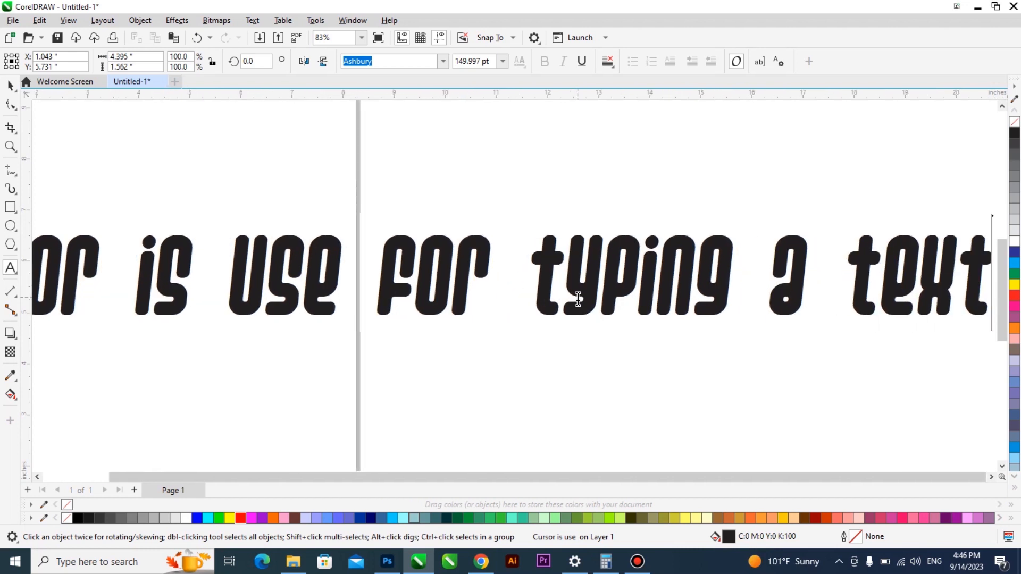
Step: Change the sentence's font to regular Arial
{"action": "scroll", "coordinate": [848, 230], "scroll_direction": "down", "scroll_amount": 2}
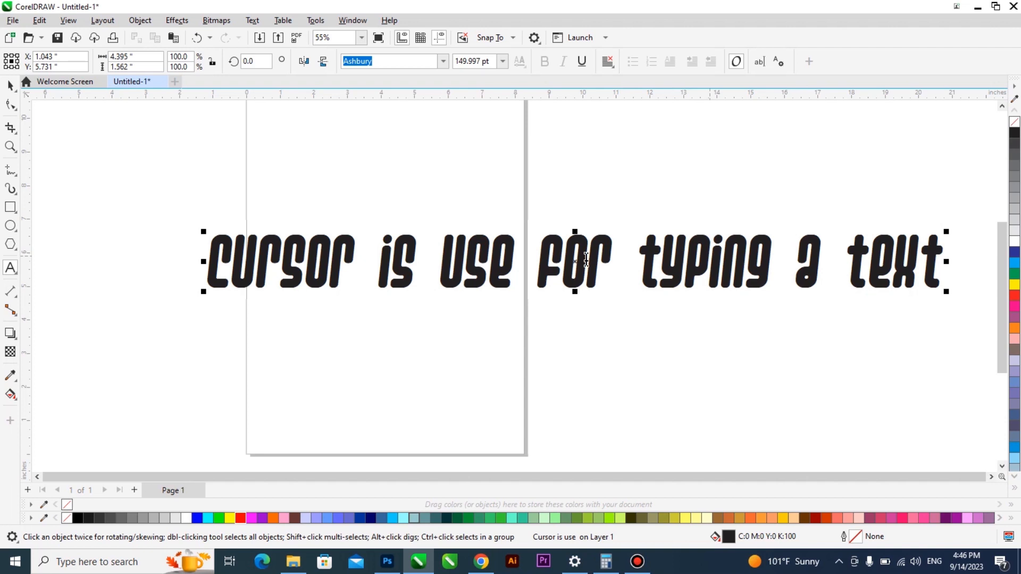
{"action": "left_click", "coordinate": [10, 85]}
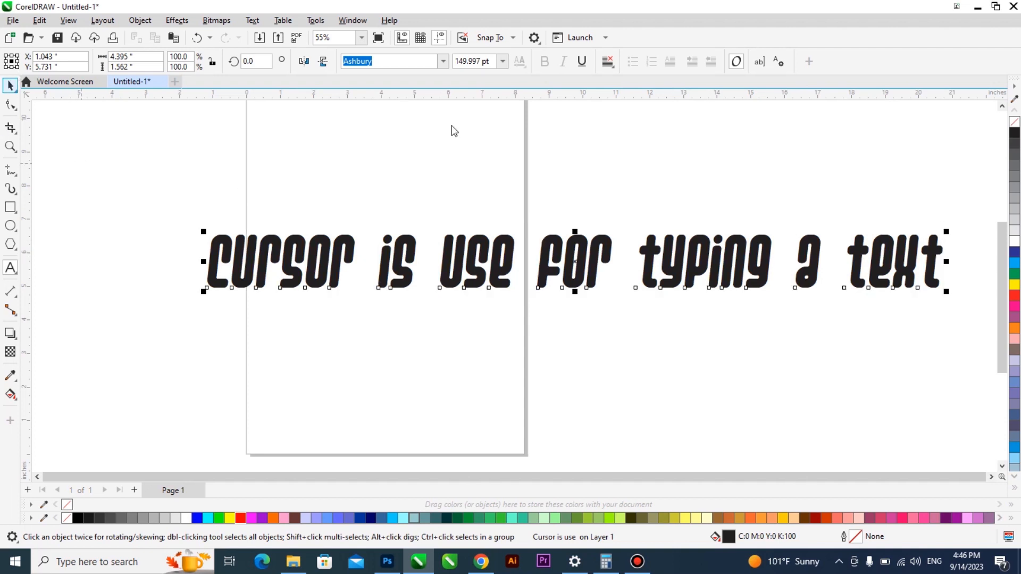
{"action": "left_click", "coordinate": [443, 62]}
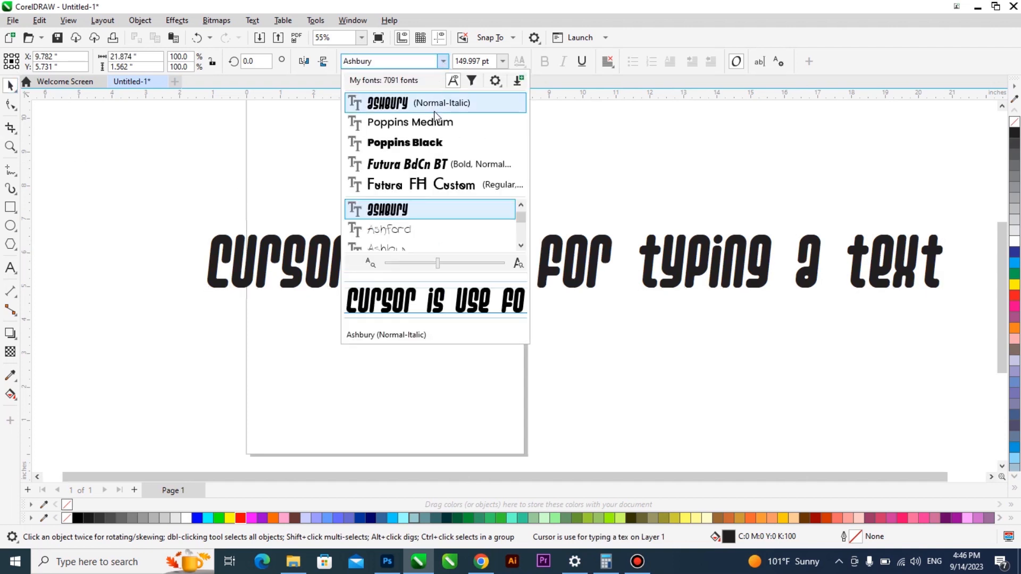
{"action": "left_click", "coordinate": [404, 61]}
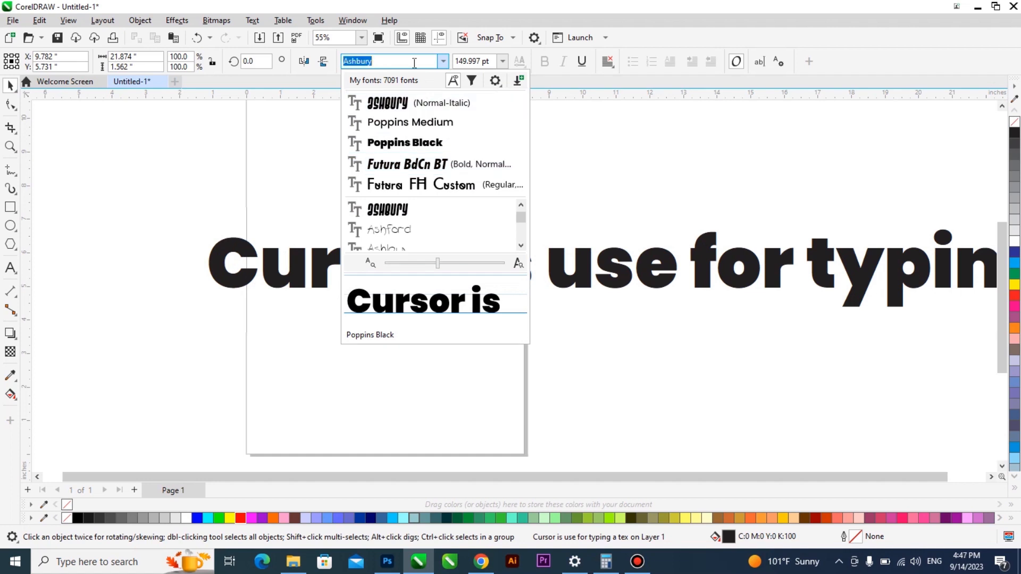
{"action": "type", "text": "arial"}
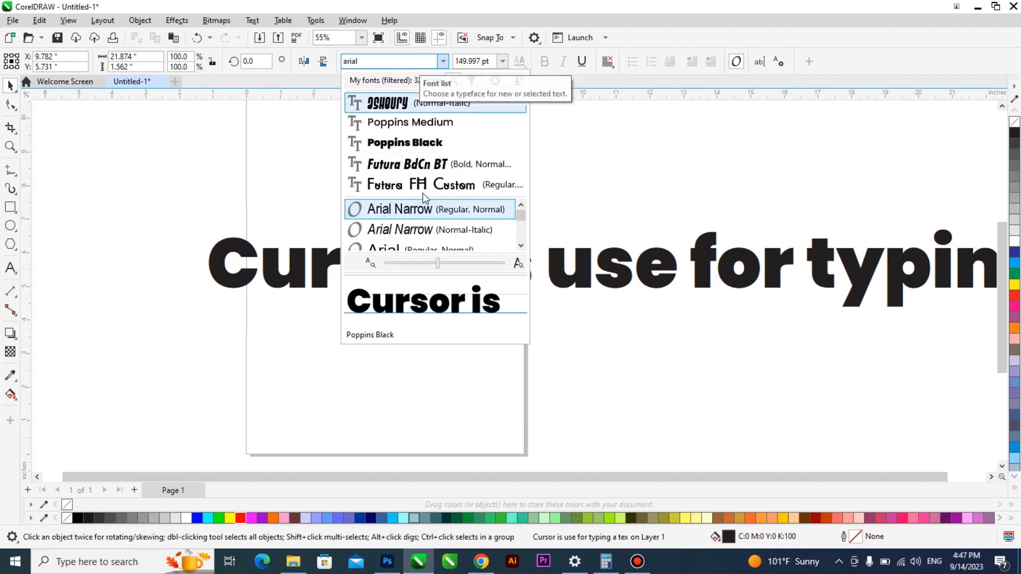
{"action": "left_click", "coordinate": [436, 248]}
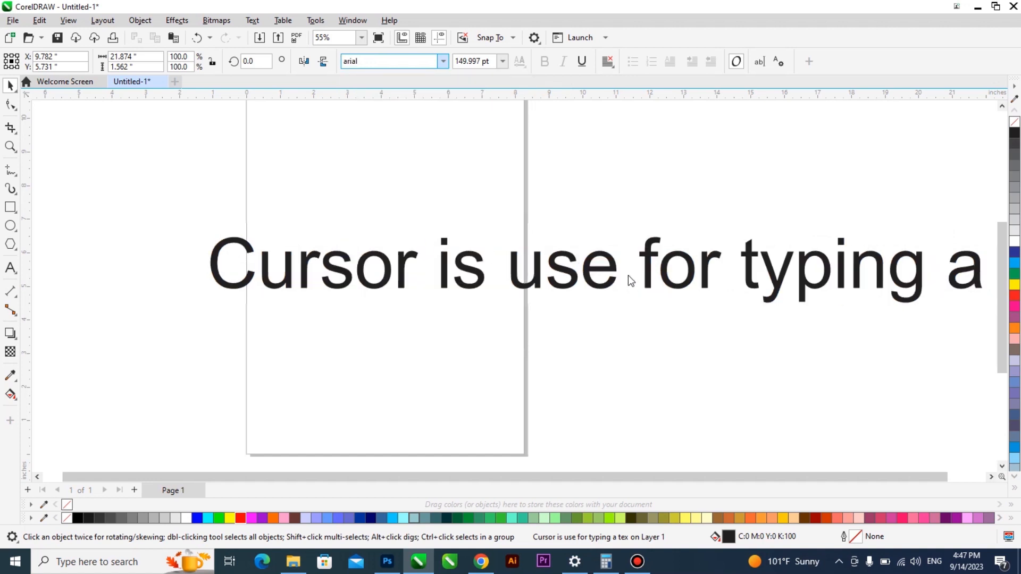
Step: Move the sentence up and to the left, and shrink it proportionally to about 124 pt
{"action": "left_click", "coordinate": [569, 265]}
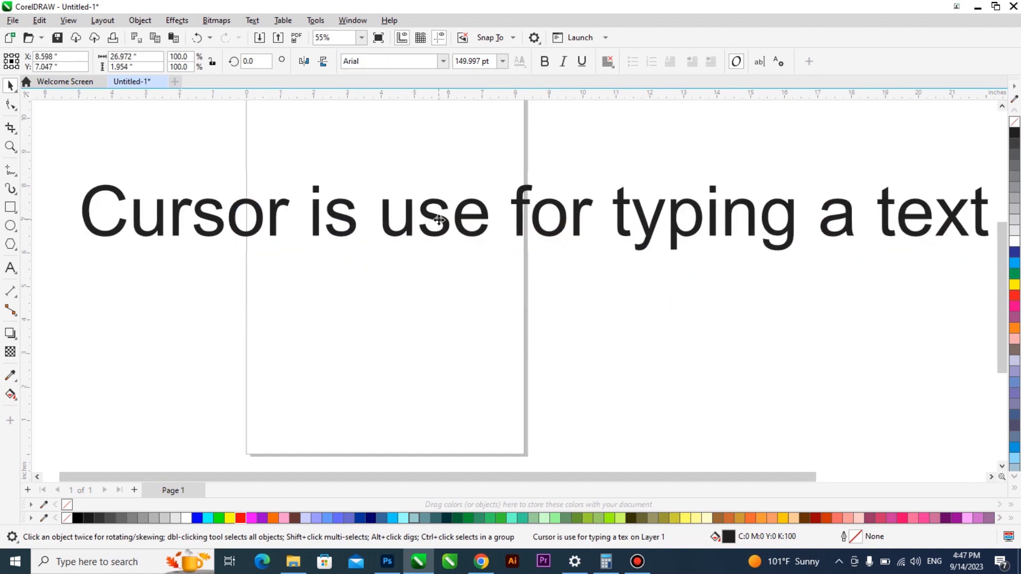
{"action": "left_click_drag", "start_coordinate": [993, 255], "coordinate": [835, 243]}
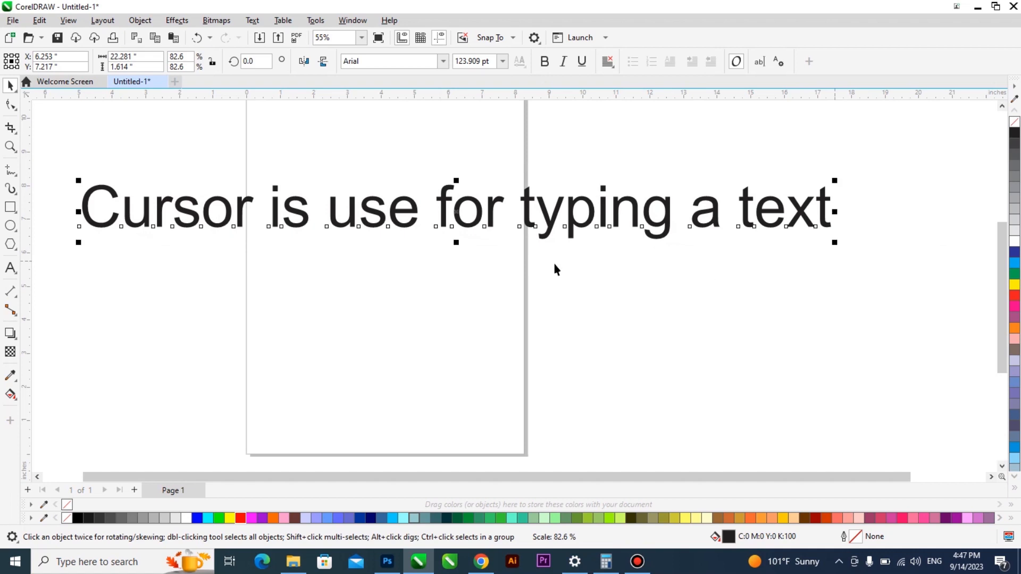
Step: Examine the sentence's selection handles and the character nodes along its baseline up close
{"action": "scroll", "coordinate": [382, 225], "scroll_direction": "up", "scroll_amount": 5}
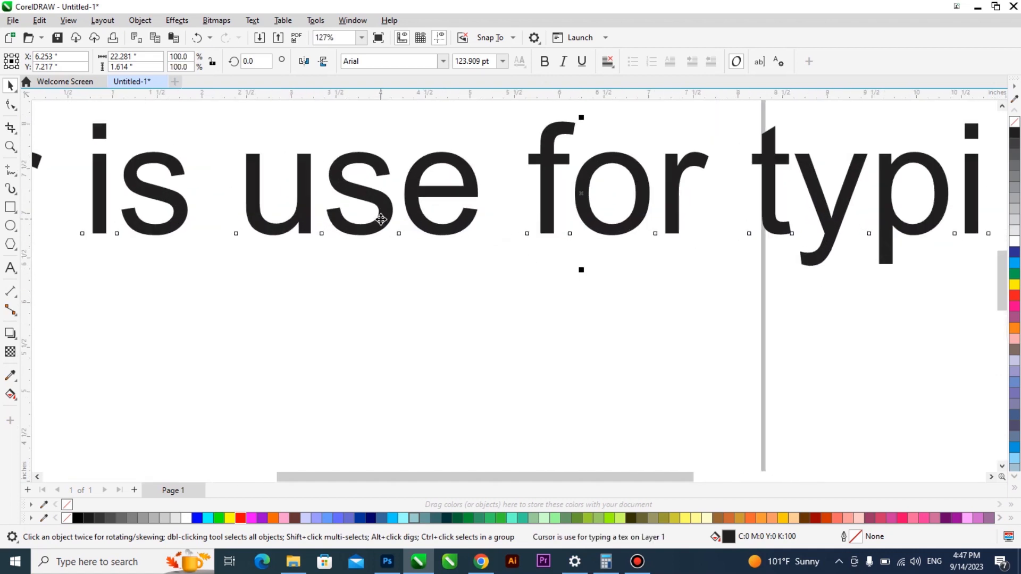
{"action": "scroll", "coordinate": [455, 276], "scroll_direction": "up", "scroll_amount": 2}
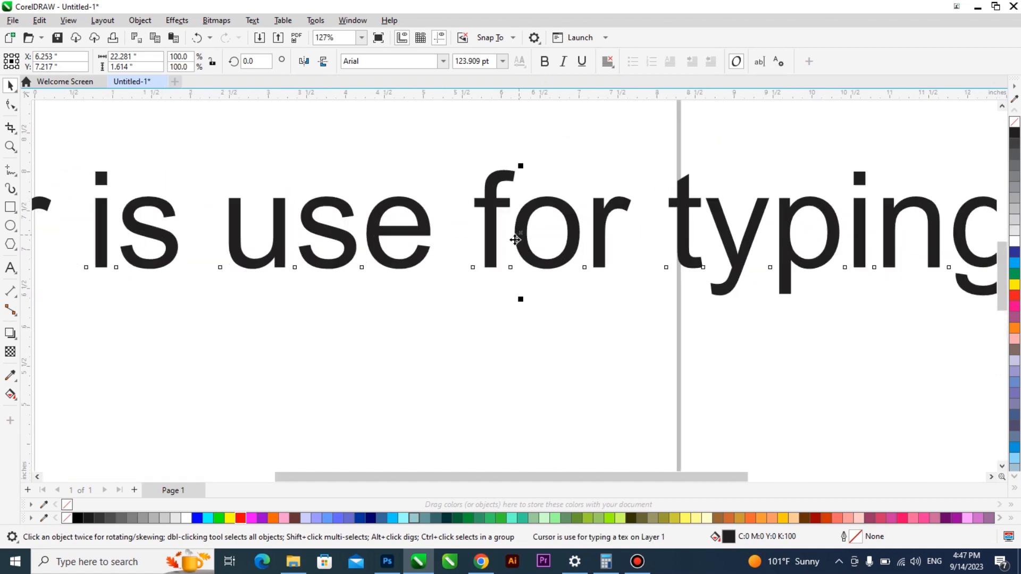
{"action": "scroll", "coordinate": [365, 248], "scroll_direction": "up", "scroll_amount": 1}
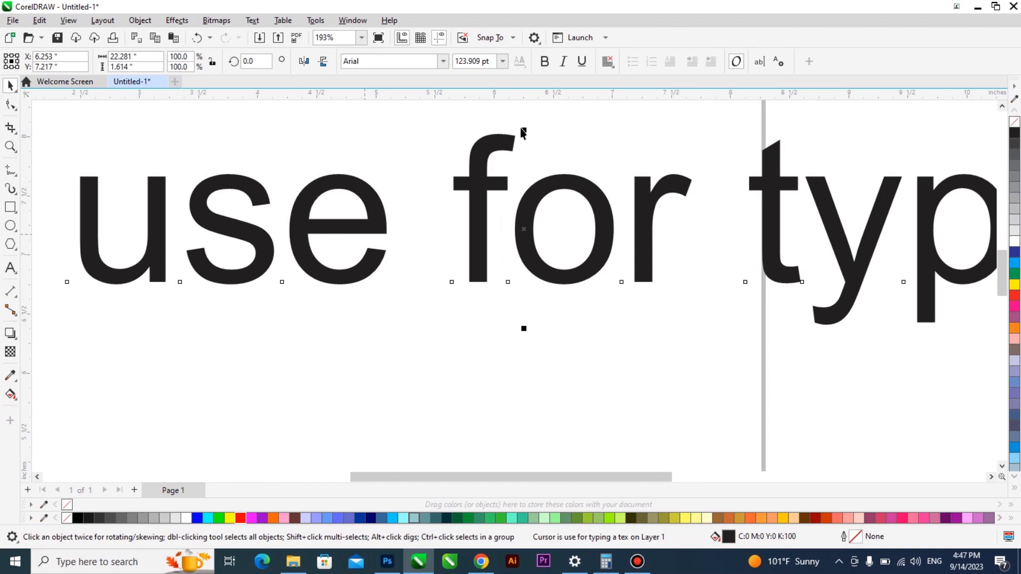
{"action": "scroll", "coordinate": [527, 133], "scroll_direction": "up", "scroll_amount": 1}
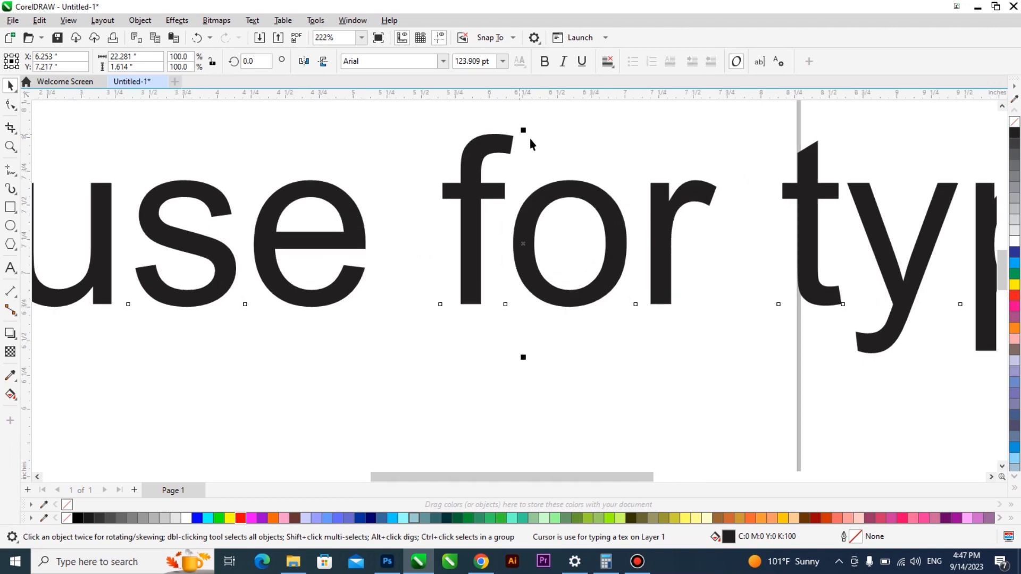
{"action": "scroll", "coordinate": [500, 192], "scroll_direction": "down", "scroll_amount": 3}
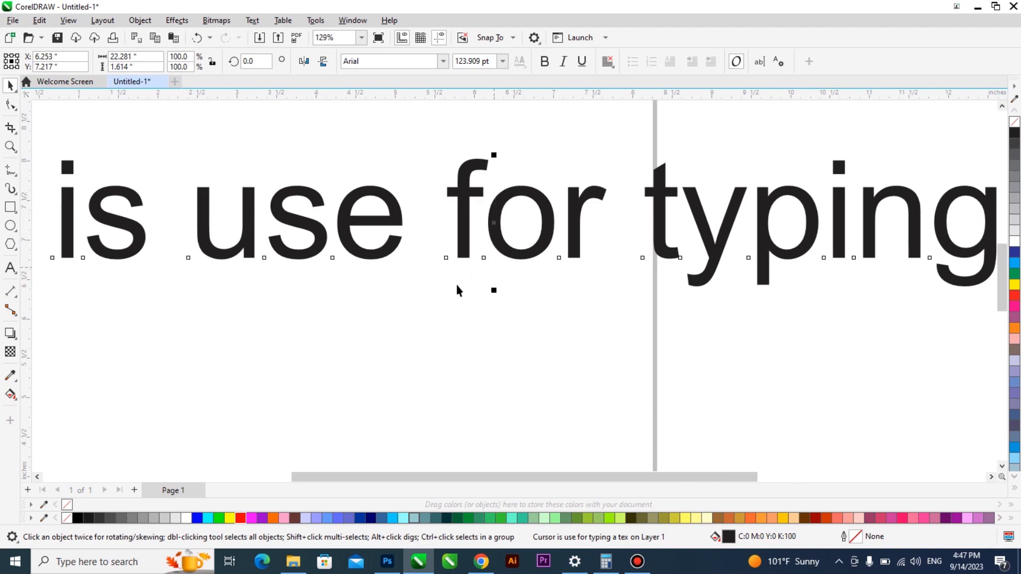
{"action": "scroll", "coordinate": [451, 272], "scroll_direction": "up", "scroll_amount": 5}
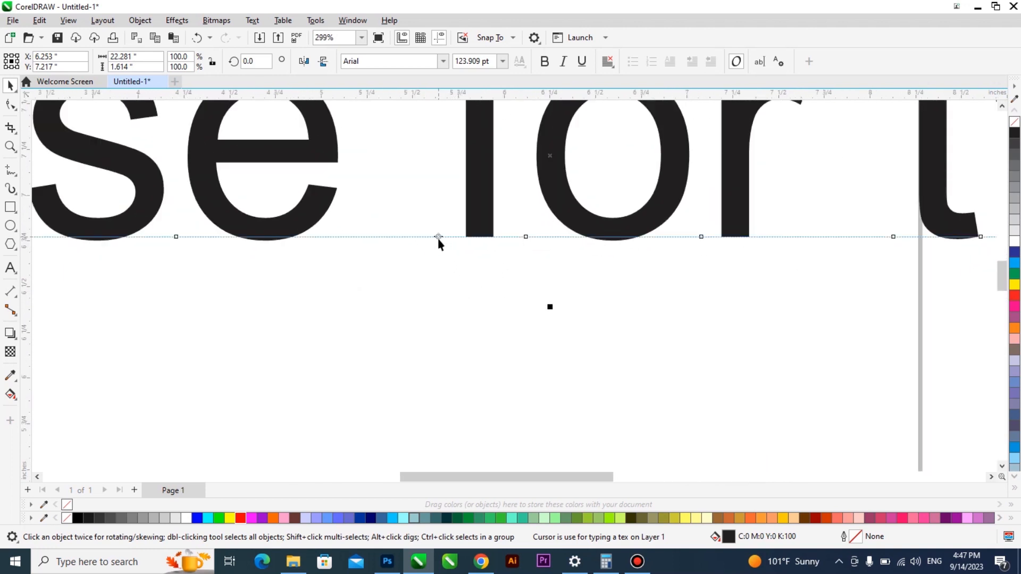
{"action": "scroll", "coordinate": [437, 239], "scroll_direction": "up", "scroll_amount": 7}
{"action": "scroll", "coordinate": [434, 241], "scroll_direction": "up", "scroll_amount": 8}
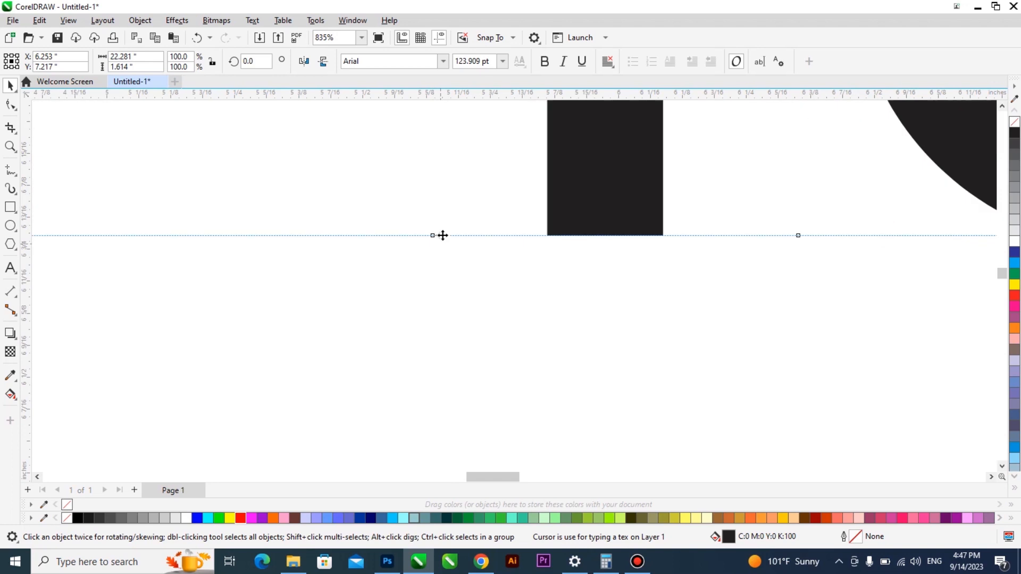
{"action": "scroll", "coordinate": [409, 249], "scroll_direction": "down", "scroll_amount": 20}
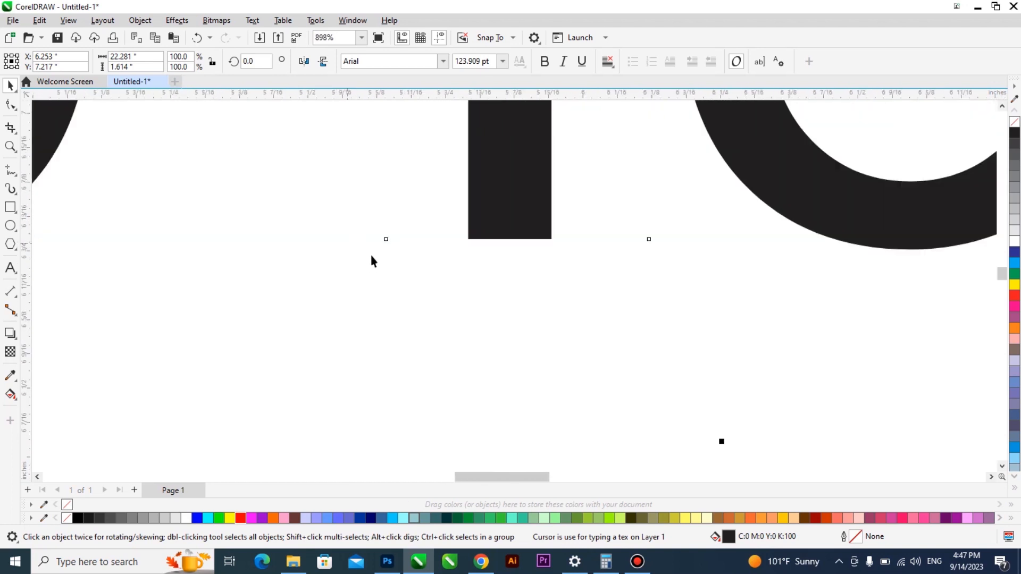
{"action": "scroll", "coordinate": [443, 265], "scroll_direction": "down", "scroll_amount": 1}
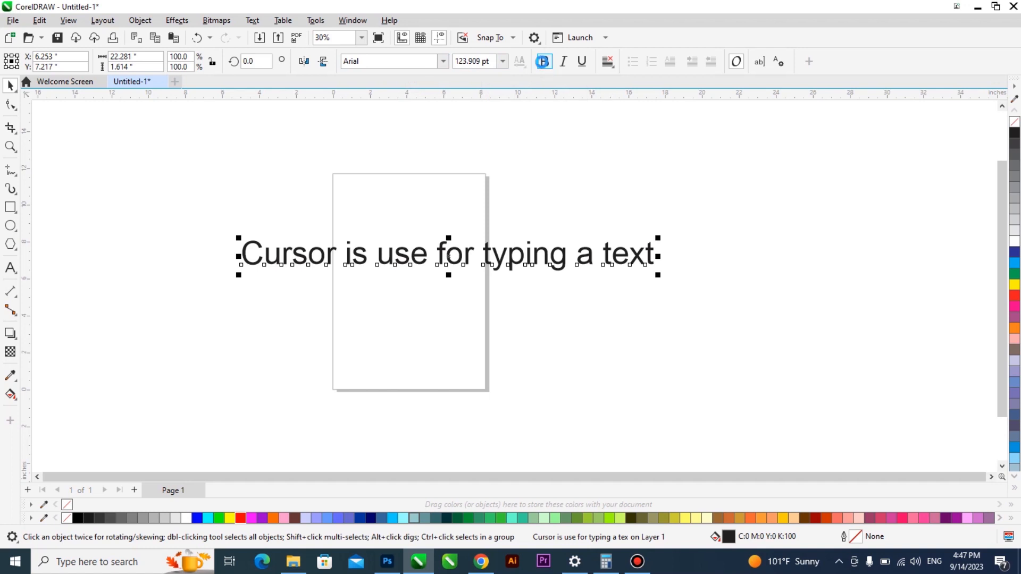
Step: Make the whole sentence bold, italic and underlined
{"action": "left_click", "coordinate": [544, 63]}
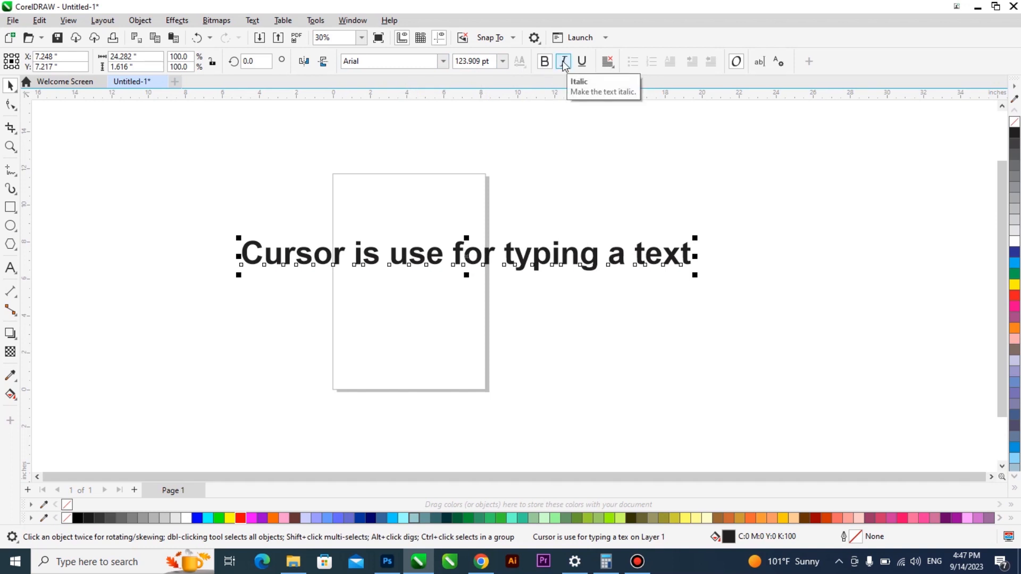
{"action": "left_click", "coordinate": [565, 63]}
{"action": "left_click", "coordinate": [582, 61]}
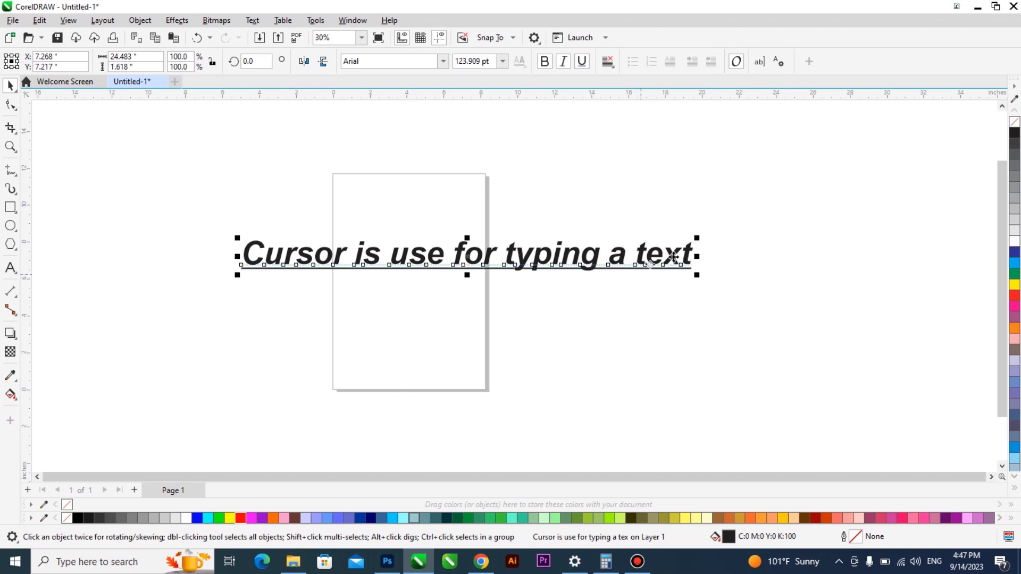
Step: Add a second line reading "One is" below the sentence
{"action": "key", "text": "F8"}
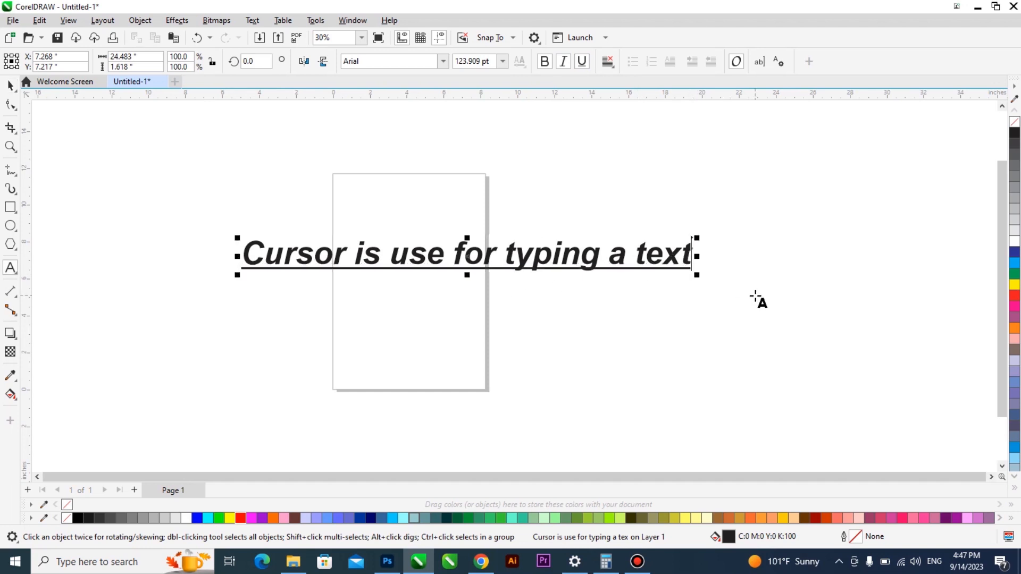
{"action": "key", "text": "Return"}
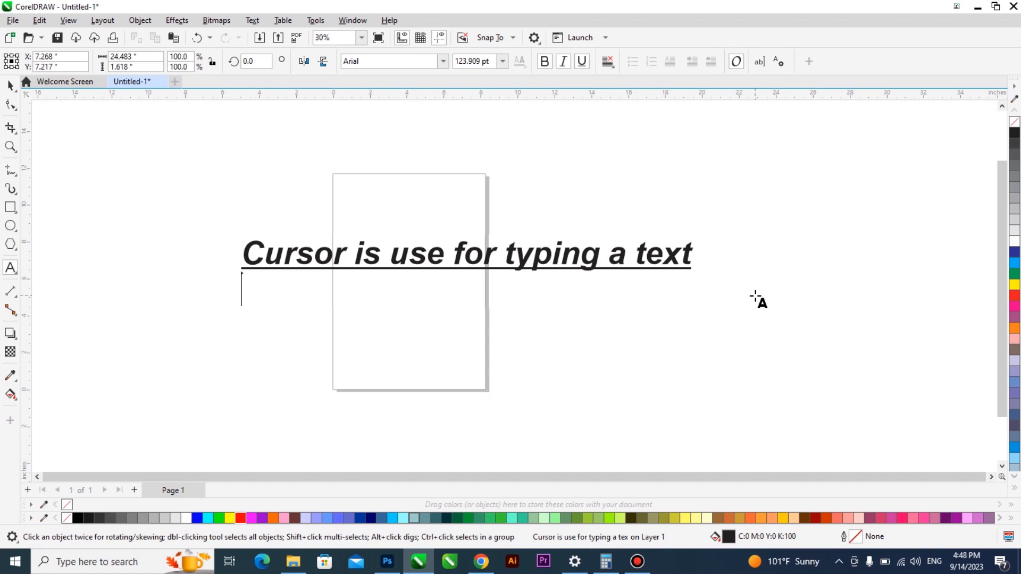
{"action": "type", "text": "One"}
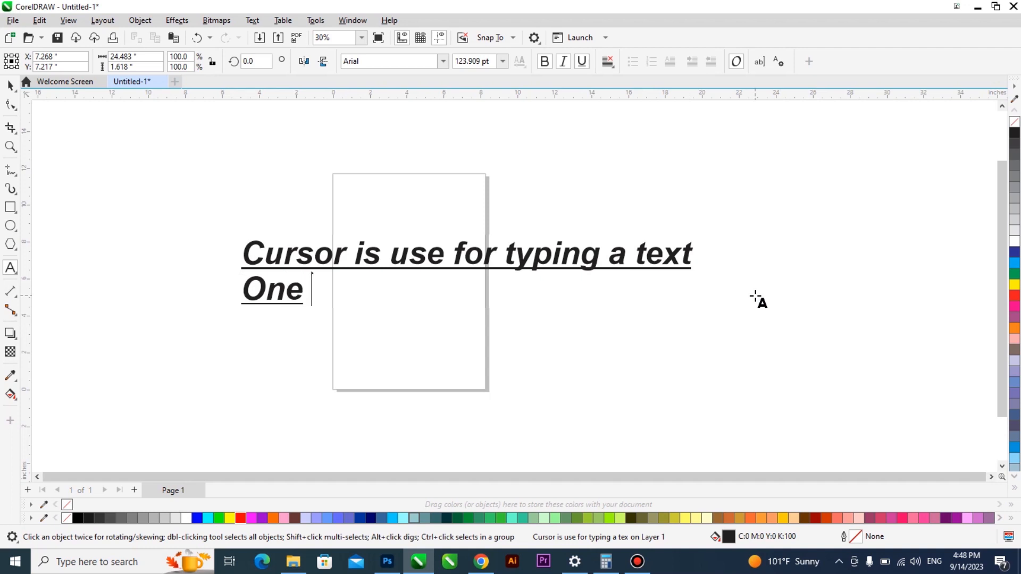
{"action": "type", "text": " is"}
Step: Replace the second line with "One" in regular Arial without bold, italic or underline
{"action": "left_click", "coordinate": [294, 301]}
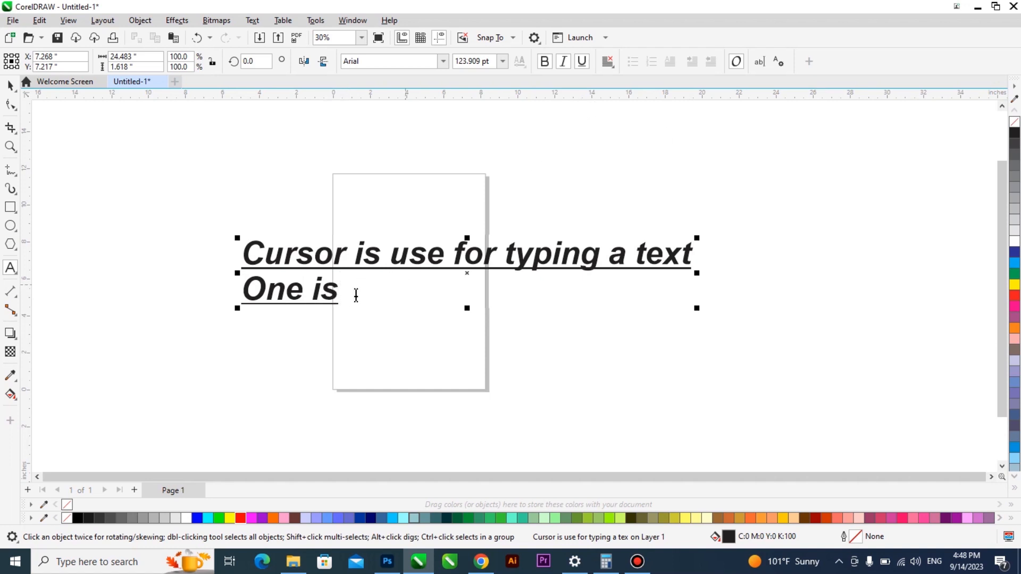
{"action": "left_click", "coordinate": [341, 284]}
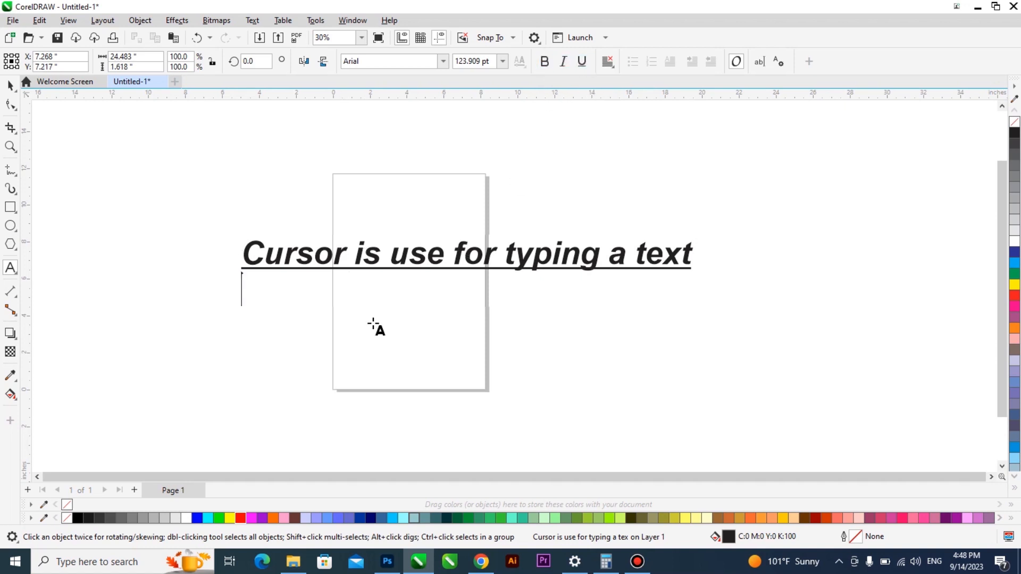
{"action": "type", "text": "One"}
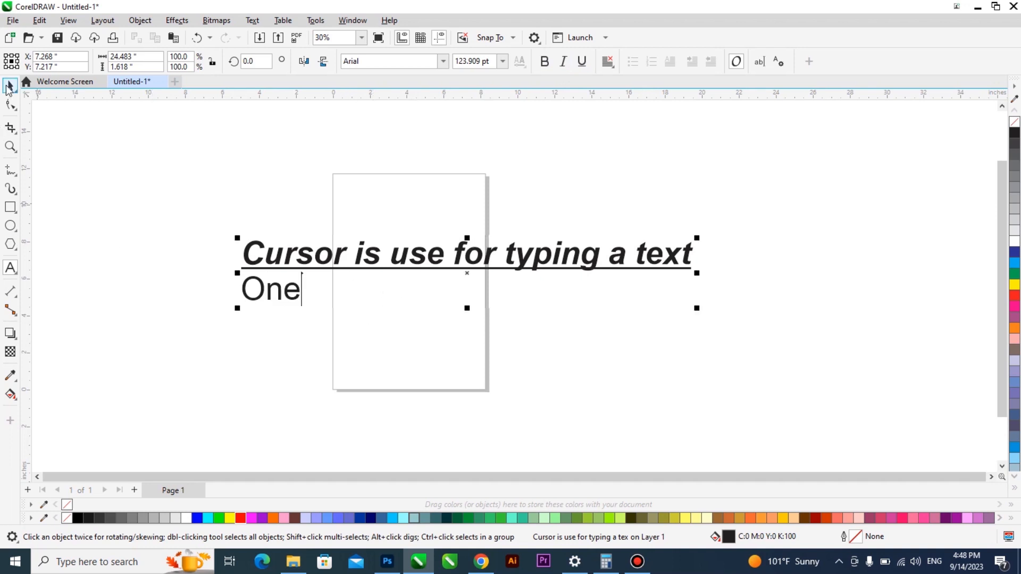
Step: Fill the whole text object with dark blue, and recolor it green (C:100 M:0 Y:100 K:0)
{"action": "left_click", "coordinate": [9, 87]}
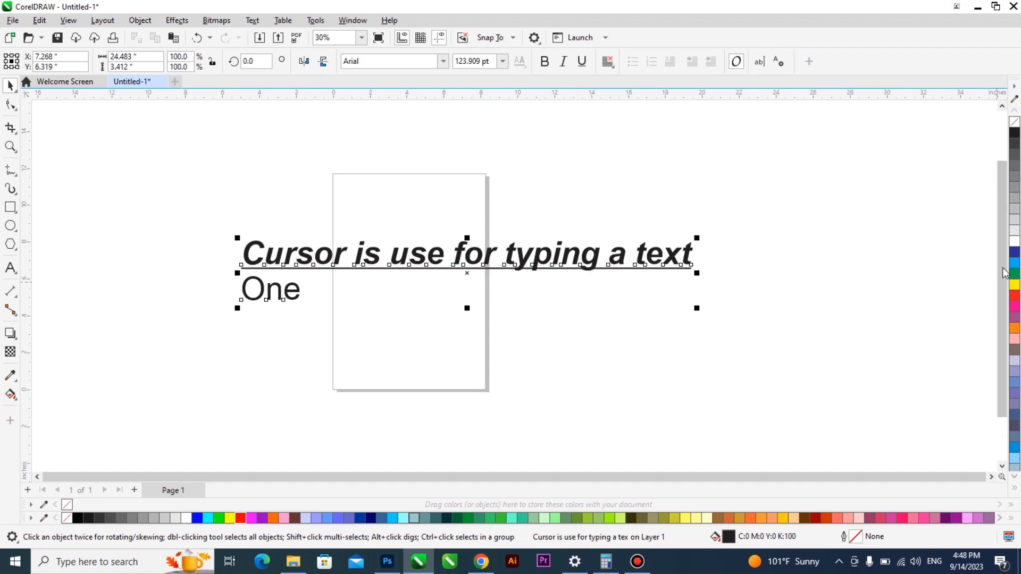
{"action": "left_click", "coordinate": [1014, 252]}
{"action": "left_click", "coordinate": [1015, 273]}
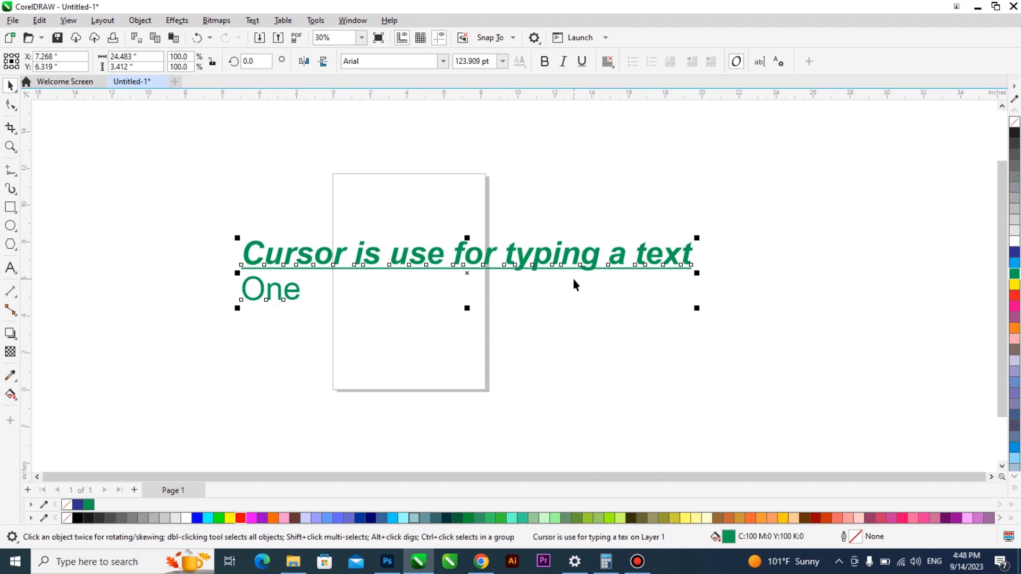
Step: Delete the second line "One" from the text object
{"action": "double_click", "coordinate": [299, 288]}
{"action": "key", "text": "BackSpace"}
{"action": "key", "text": "BackSpace"}
{"action": "key", "text": "BackSpace"}
{"action": "key", "text": "BackSpace"}
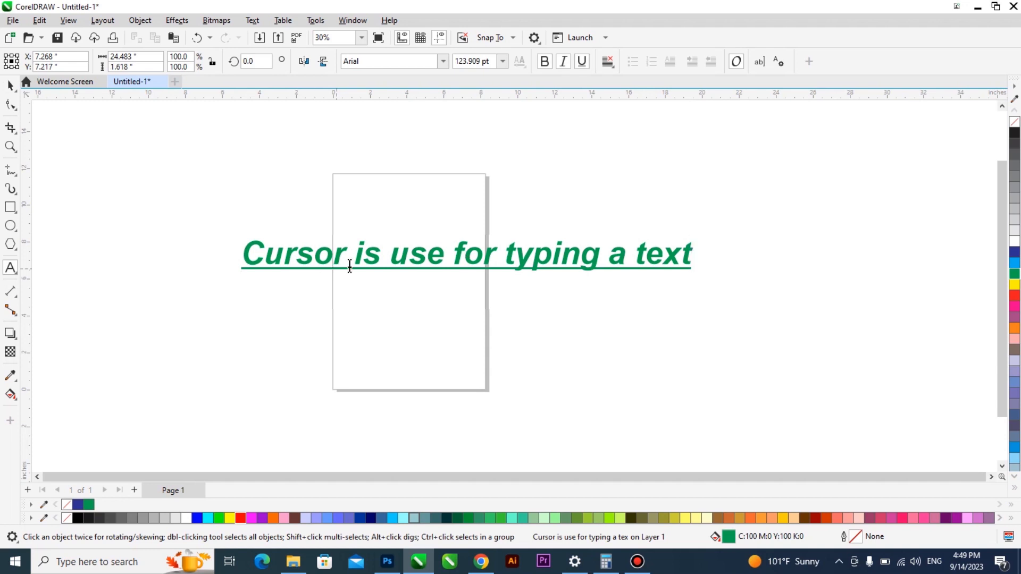
Step: Break the sentence into two lines after "use" and enlarge the text object proportionally to about 125.8 pt
{"action": "left_click", "coordinate": [453, 255]}
{"action": "key", "text": "Return"}
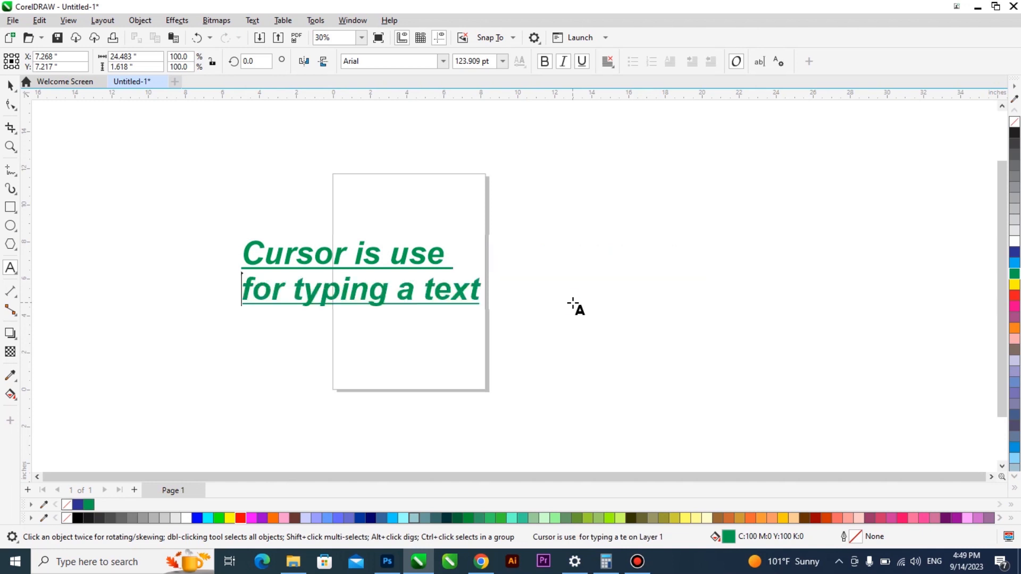
{"action": "left_click", "coordinate": [10, 85]}
{"action": "left_click", "coordinate": [356, 261]}
{"action": "scroll", "coordinate": [343, 266], "scroll_direction": "up", "scroll_amount": 1}
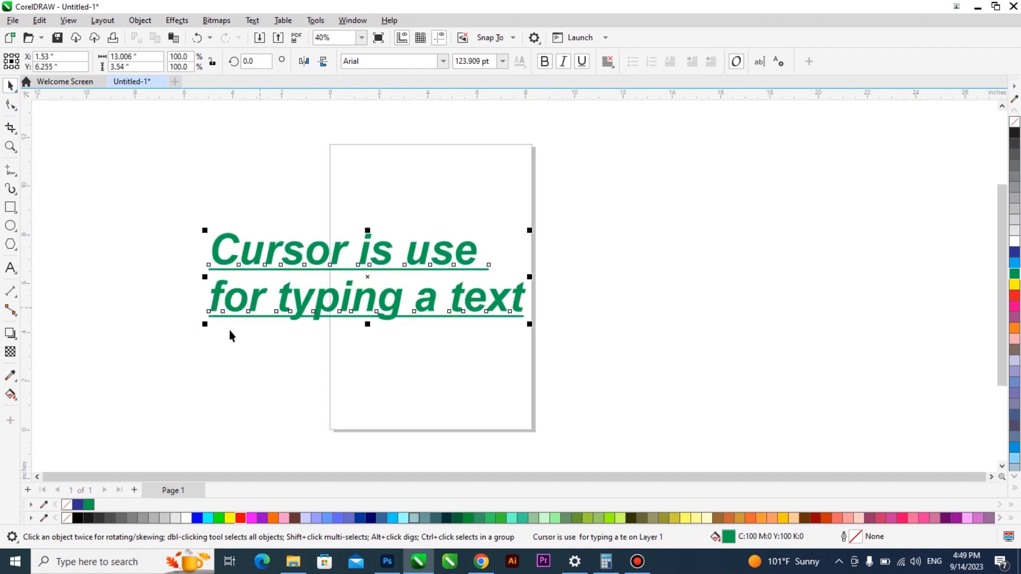
{"action": "mouse_move", "coordinate": [529, 324]}
{"action": "left_mouse_down"}
{"action": "mouse_move", "coordinate": [585, 361]}
{"action": "mouse_move", "coordinate": [531, 337]}
{"action": "left_mouse_up"}
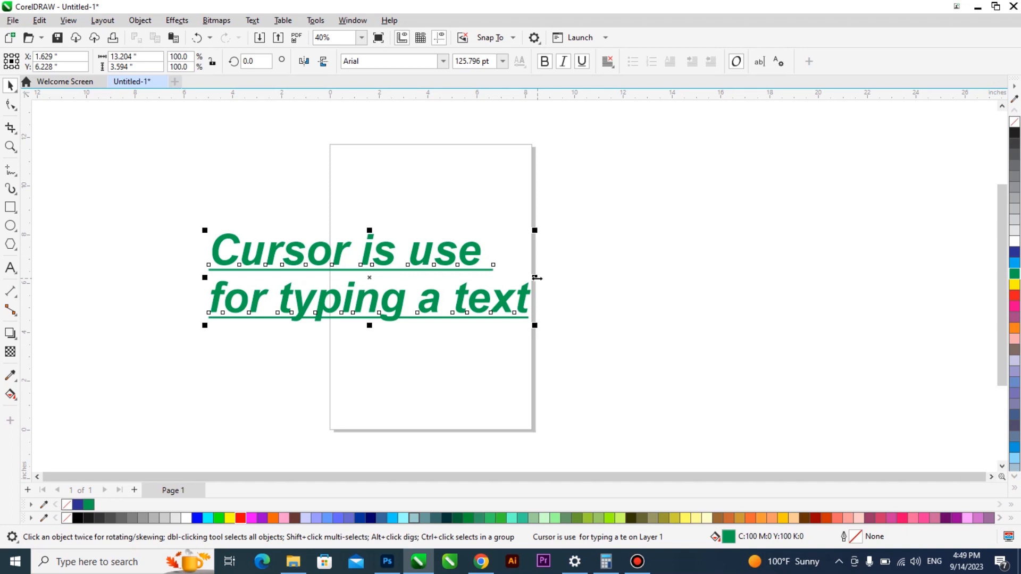
Step: Stretch the two-line text horizontally to about 16.7 inches wide, and undo the stretch
{"action": "left_click_drag", "start_coordinate": [536, 277], "coordinate": [620, 278]}
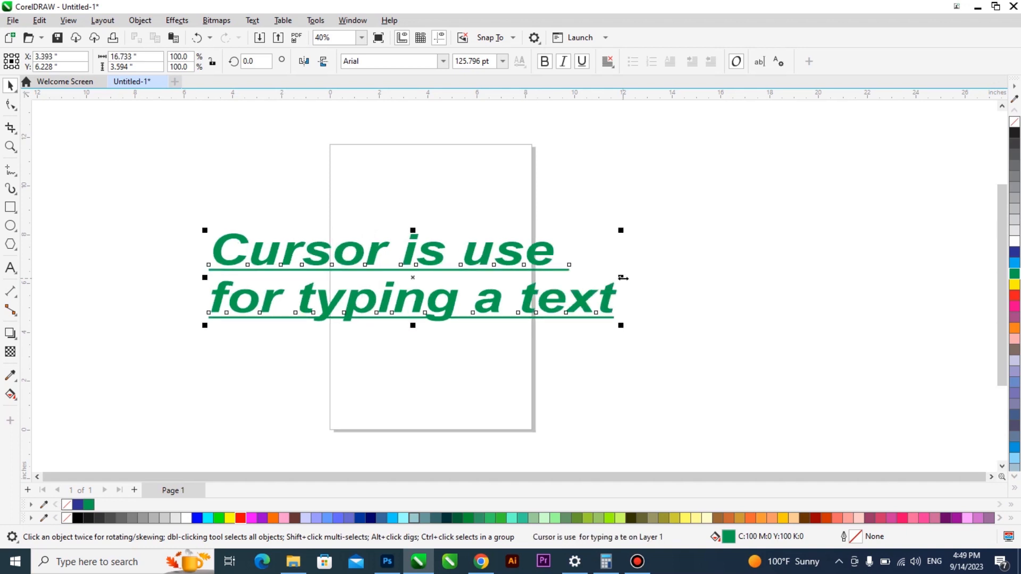
{"action": "key", "text": "ctrl+z"}
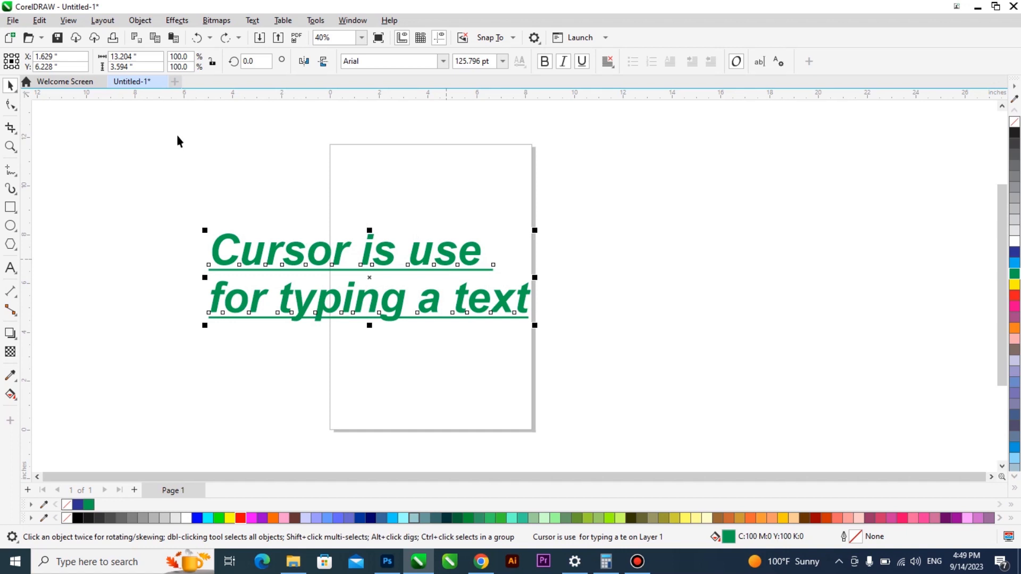
Step: Place a copy of the two-line text beyond the page's right edge, slightly higher than the original
{"action": "left_click", "coordinate": [609, 206]}
{"action": "left_click_drag", "start_coordinate": [609, 204], "coordinate": [658, 186]}
{"action": "right_click", "coordinate": [657, 187]}
{"action": "left_click", "coordinate": [309, 247]}
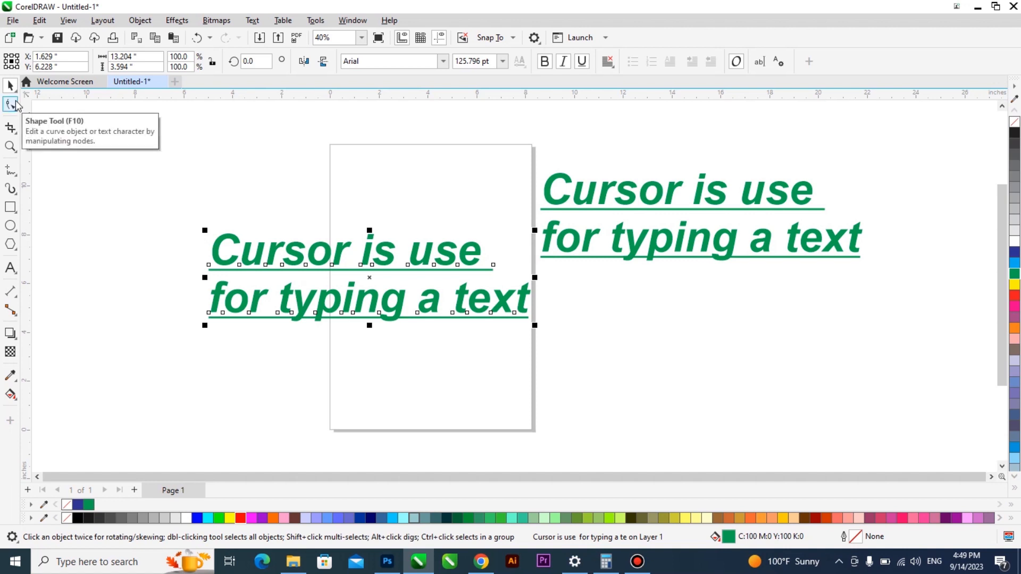
Step: Move the original two-line text down to about X 1.58 and Y 5.08 inches
{"action": "left_click", "coordinate": [13, 104]}
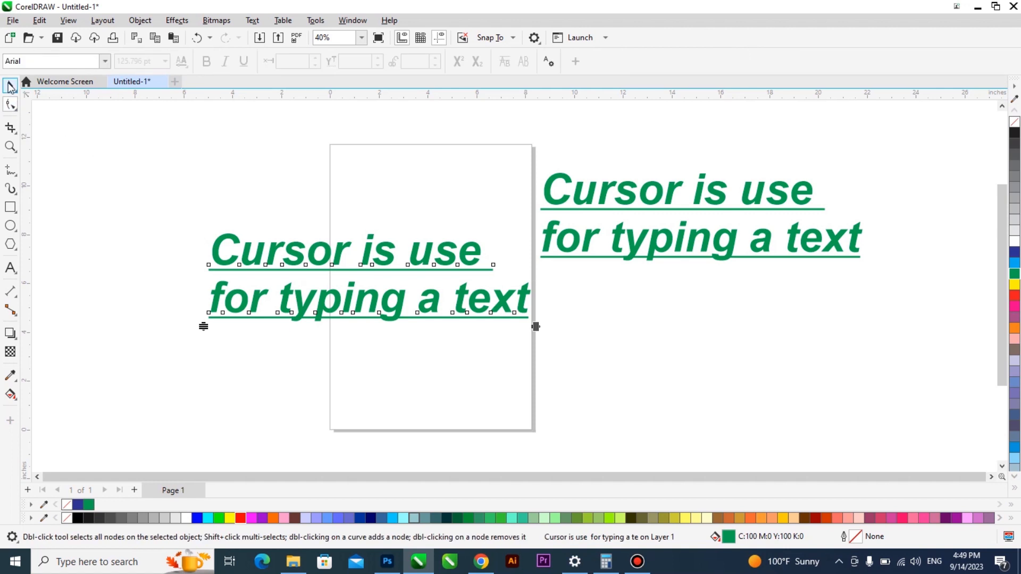
{"action": "left_click", "coordinate": [9, 86]}
{"action": "scroll", "coordinate": [276, 275], "scroll_direction": "up", "scroll_amount": 3}
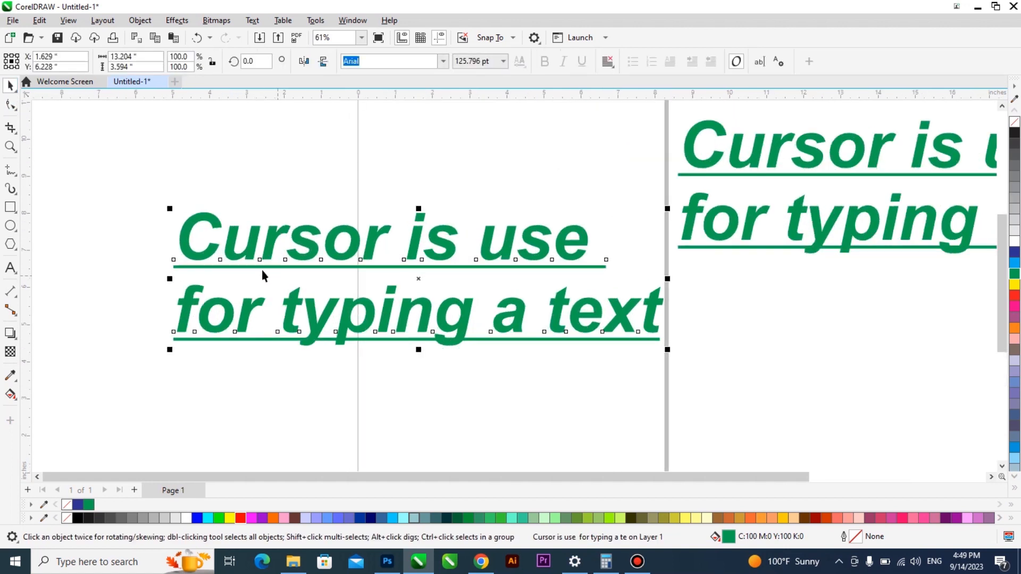
{"action": "scroll", "coordinate": [261, 265], "scroll_direction": "down", "scroll_amount": 2}
{"action": "left_click_drag", "start_coordinate": [297, 260], "coordinate": [296, 288]}
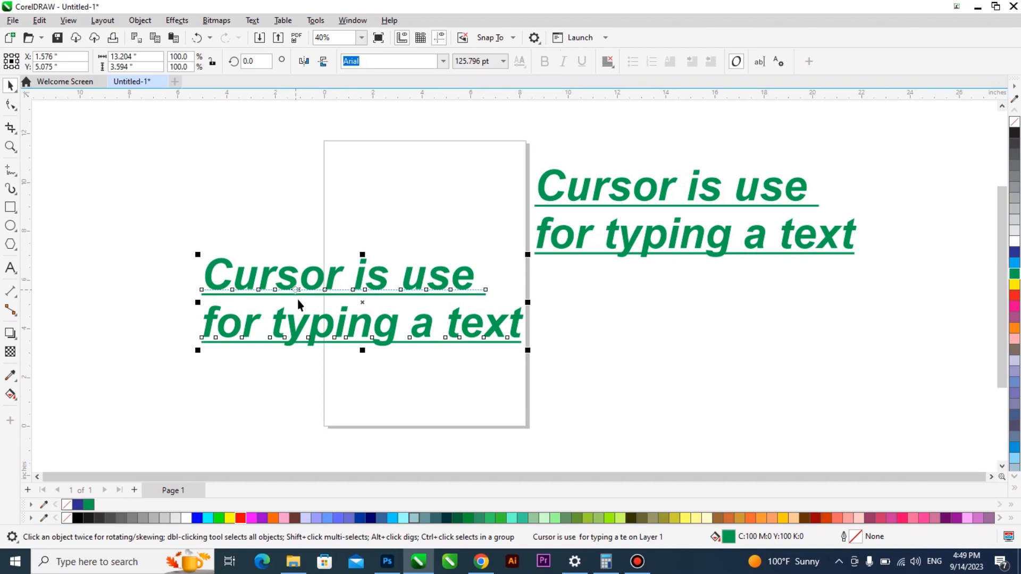
{"action": "scroll", "coordinate": [296, 300], "scroll_direction": "up", "scroll_amount": 1}
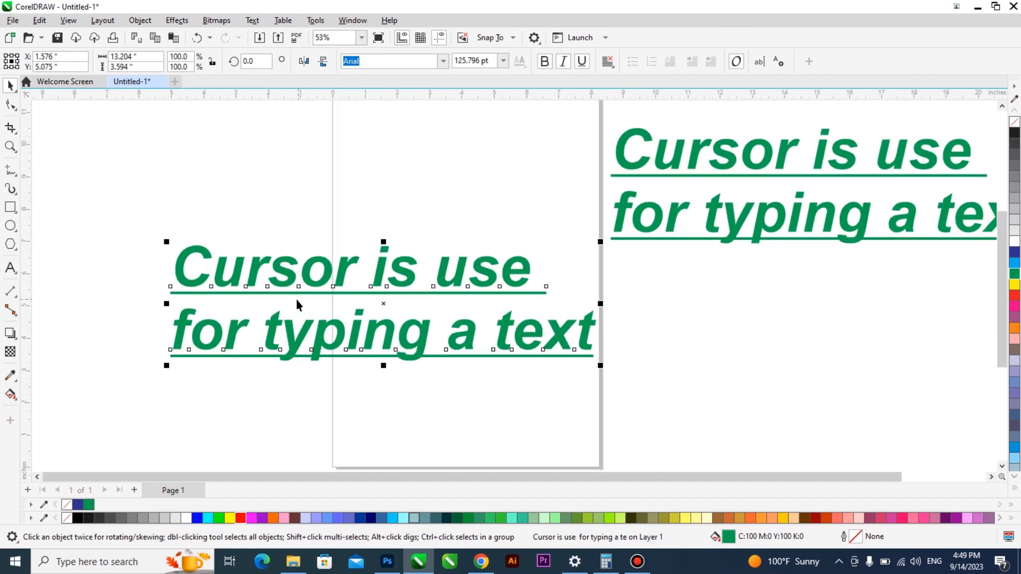
Step: Examine the character nodes and the two spacing handles of the original text with the Shape tool
{"action": "left_click", "coordinate": [10, 105]}
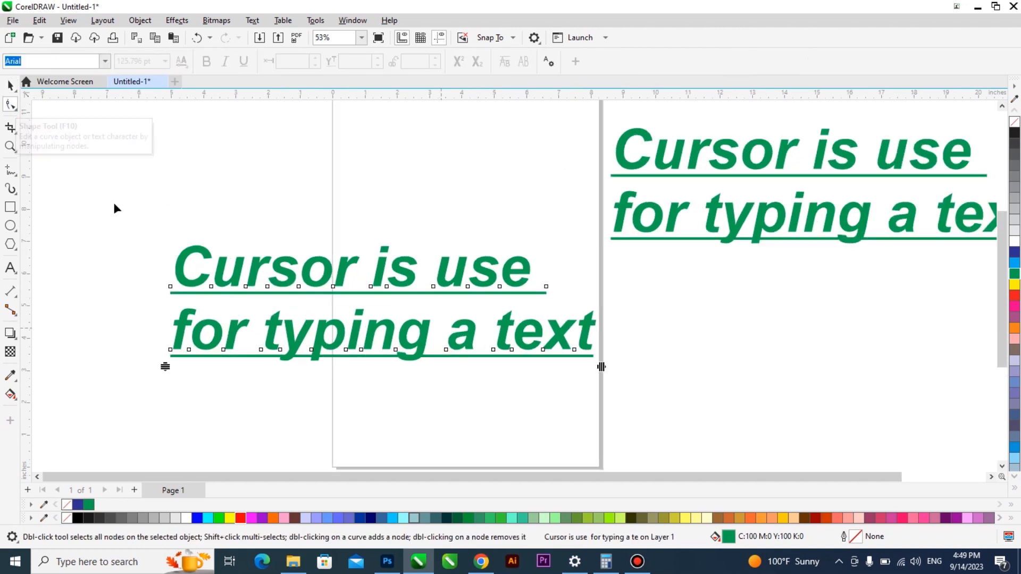
{"action": "left_click", "coordinate": [11, 84]}
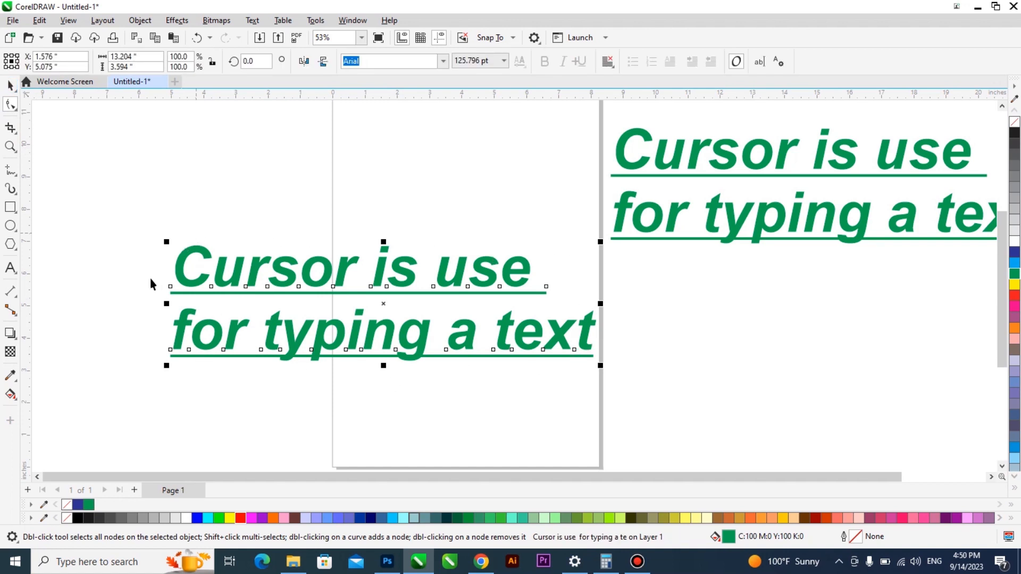
{"action": "left_click", "coordinate": [11, 106]}
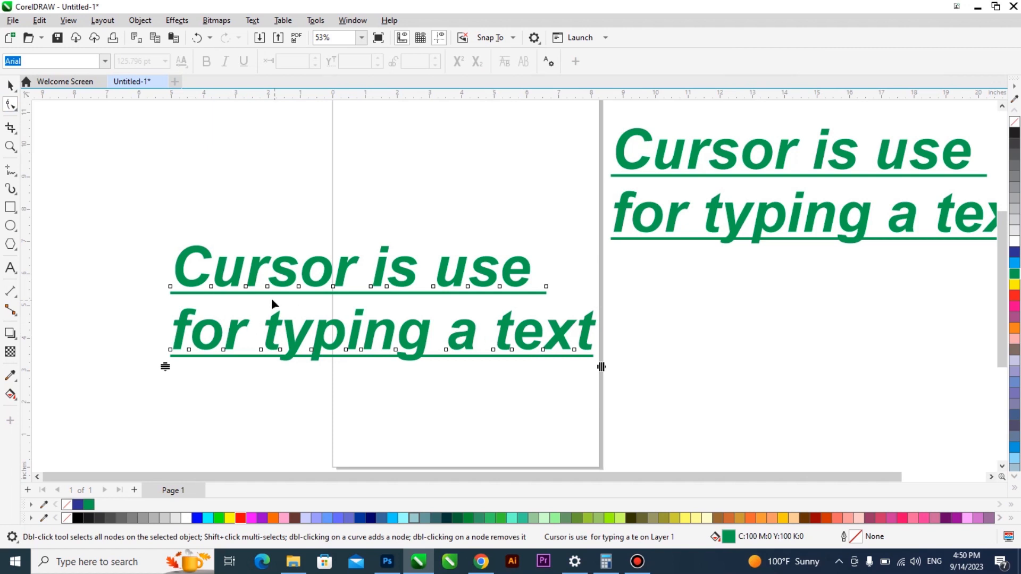
{"action": "scroll", "coordinate": [264, 297], "scroll_direction": "up", "scroll_amount": 1}
{"action": "scroll", "coordinate": [263, 294], "scroll_direction": "up", "scroll_amount": 1}
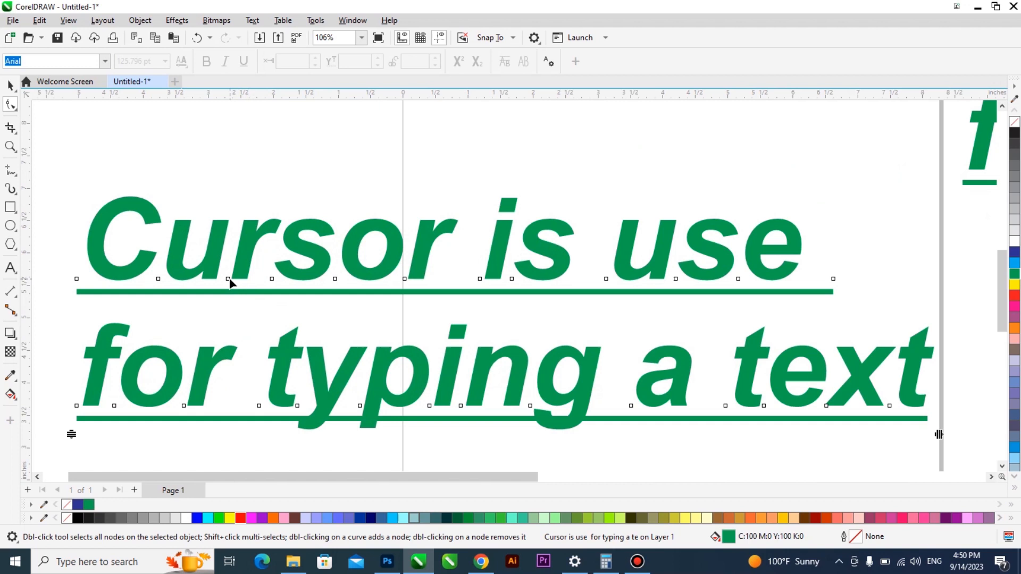
{"action": "scroll", "coordinate": [239, 301], "scroll_direction": "down", "scroll_amount": 1}
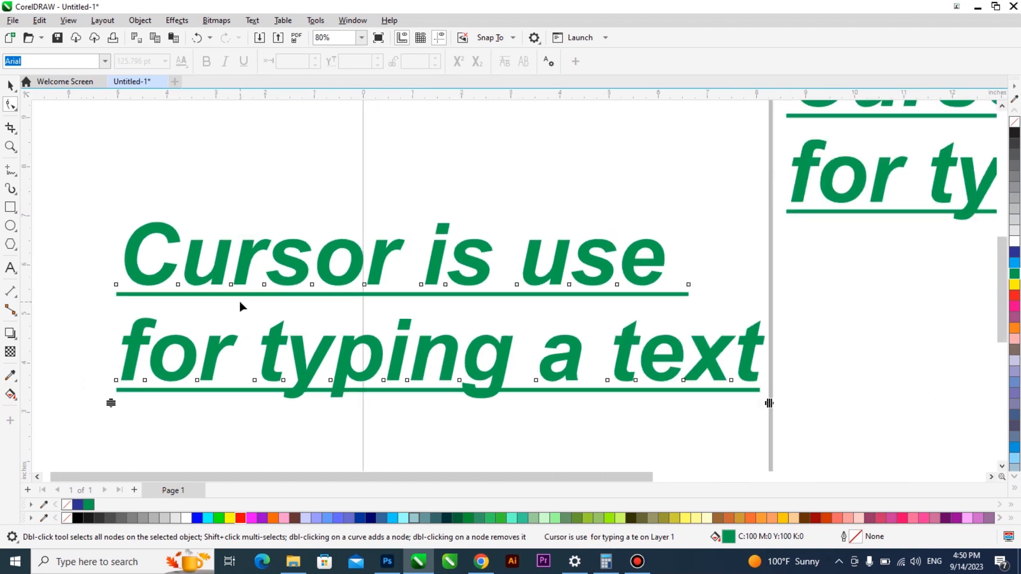
{"action": "scroll", "coordinate": [239, 301], "scroll_direction": "down", "scroll_amount": 1}
{"action": "scroll", "coordinate": [240, 301], "scroll_direction": "down", "scroll_amount": 1}
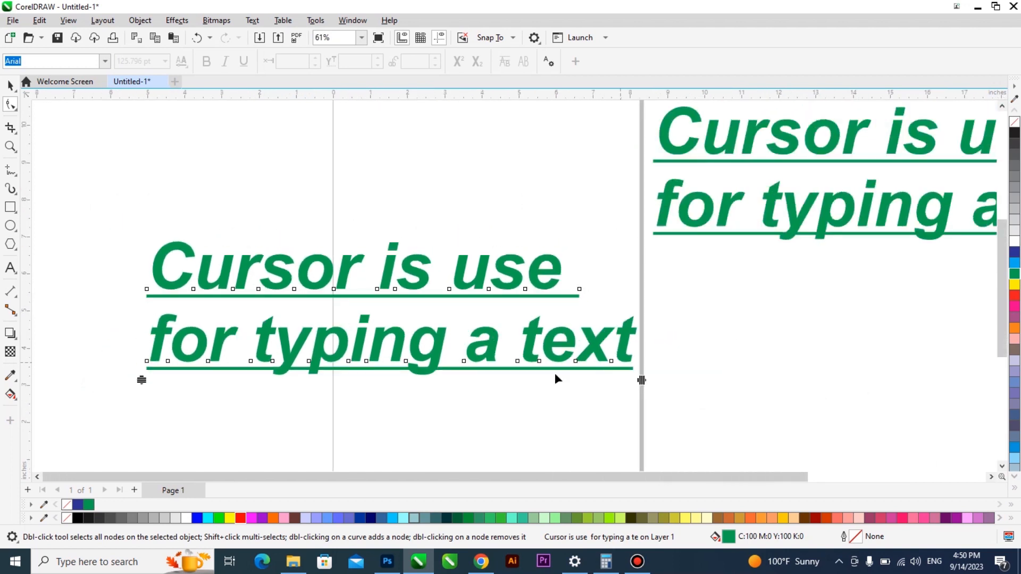
{"action": "scroll", "coordinate": [140, 379], "scroll_direction": "up", "scroll_amount": 1}
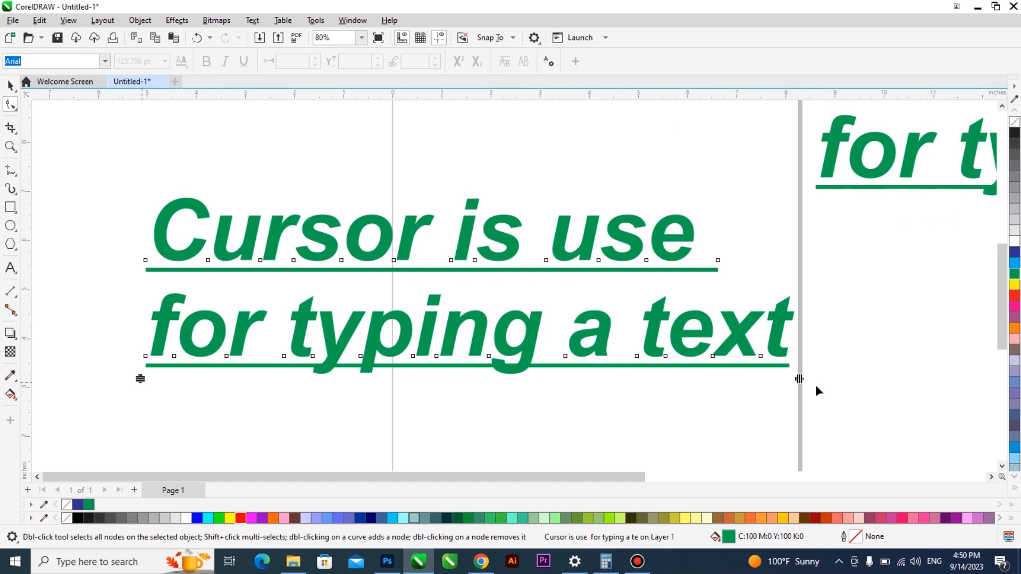
{"action": "scroll", "coordinate": [215, 336], "scroll_direction": "down", "scroll_amount": 1}
{"action": "scroll", "coordinate": [215, 337], "scroll_direction": "down", "scroll_amount": 1}
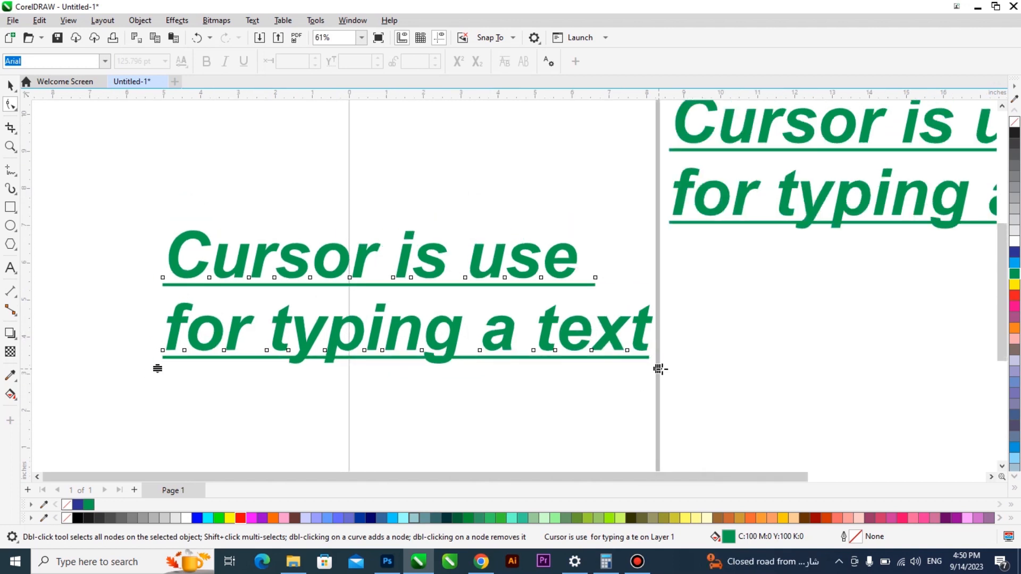
Step: Spread the letters of the original text far apart with the Shape tool, and tighten the letter spacing until they sit close together
{"action": "left_click_drag", "start_coordinate": [658, 368], "coordinate": [978, 368]}
{"action": "left_click_drag", "start_coordinate": [868, 370], "coordinate": [987, 370]}
{"action": "scroll", "coordinate": [581, 353], "scroll_direction": "down", "scroll_amount": 1}
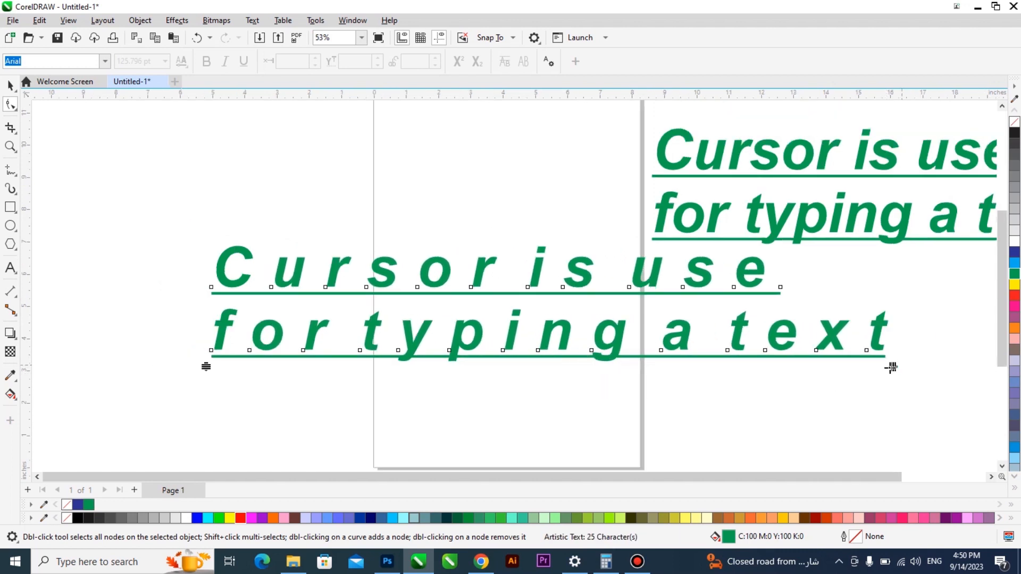
{"action": "left_click_drag", "start_coordinate": [893, 368], "coordinate": [452, 390]}
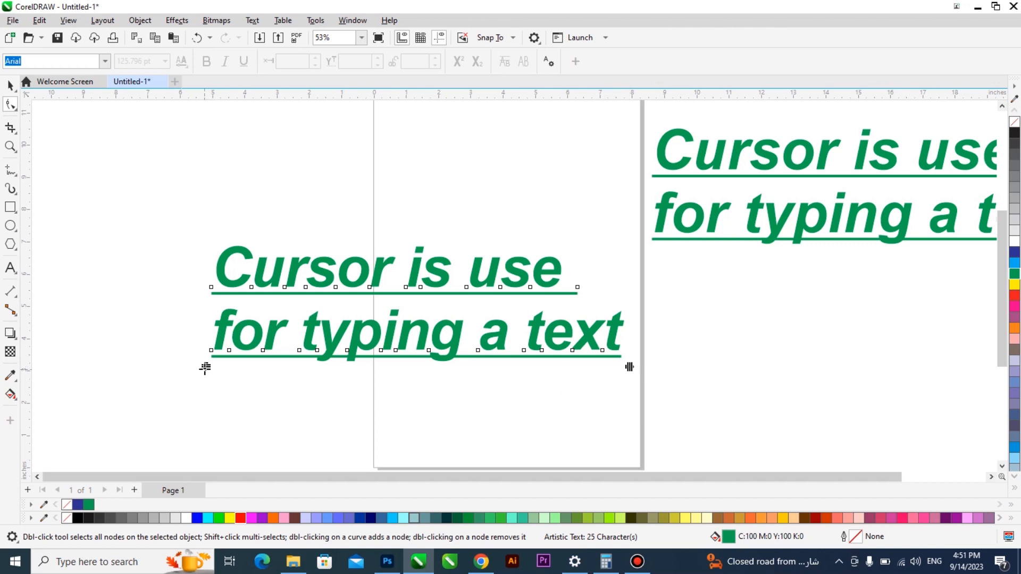
Step: Vary the line spacing of the original text between tight and wide, ending with the two lines close together
{"action": "left_click_drag", "start_coordinate": [205, 367], "coordinate": [240, 347]}
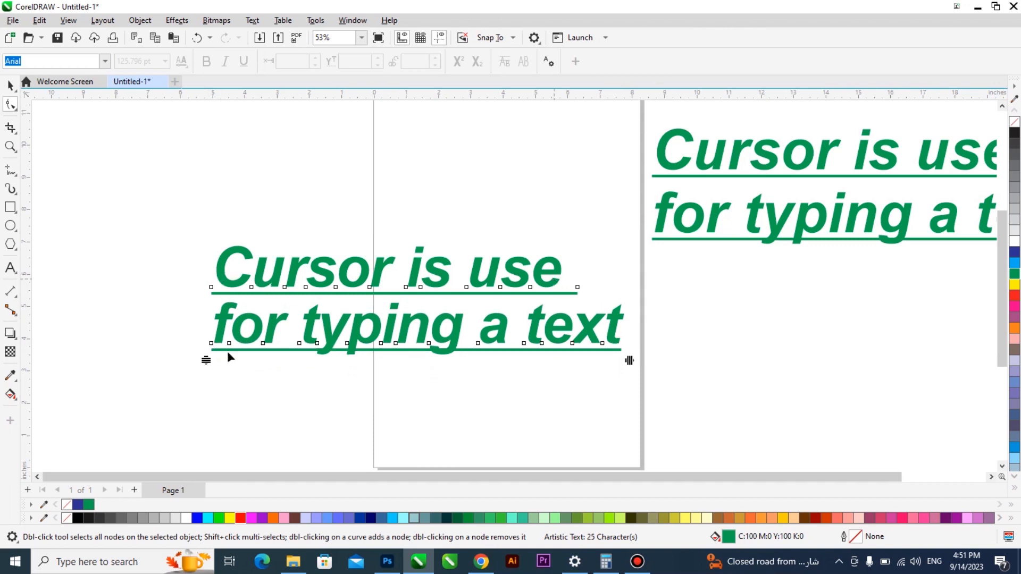
{"action": "left_click_drag", "start_coordinate": [206, 361], "coordinate": [203, 415]}
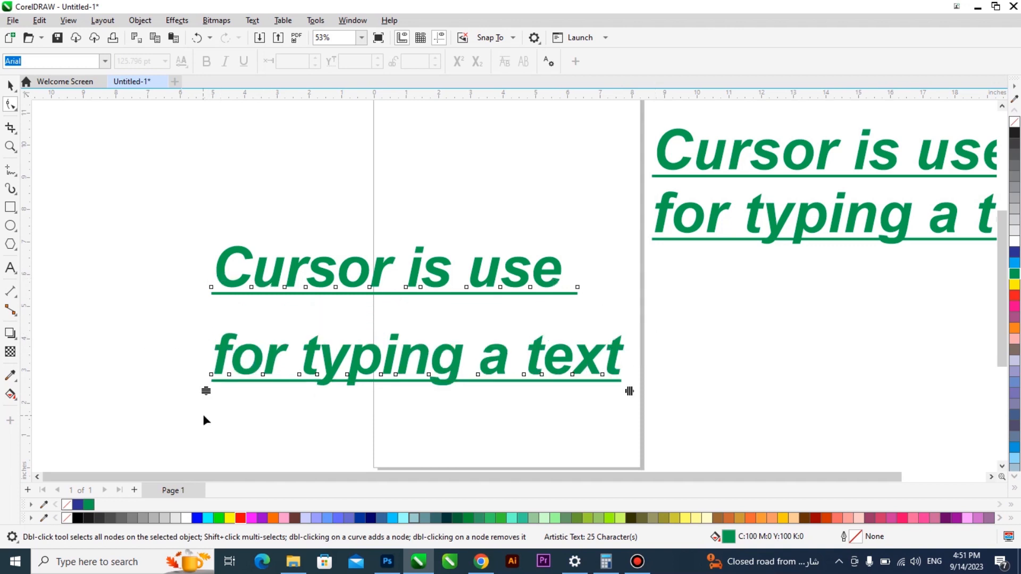
{"action": "left_click_drag", "start_coordinate": [206, 391], "coordinate": [209, 336]}
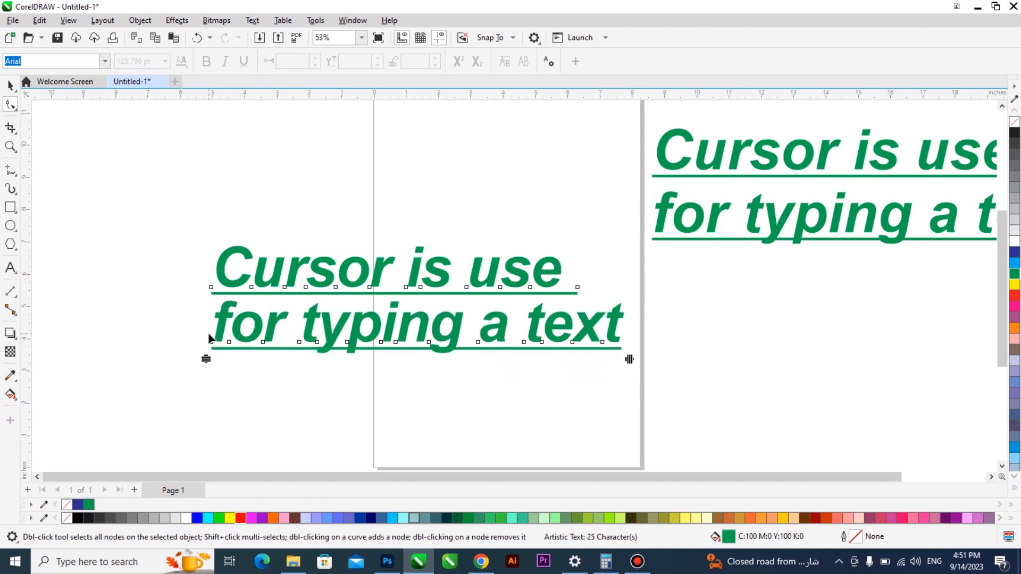
{"action": "mouse_move", "coordinate": [206, 358]}
{"action": "left_mouse_down"}
{"action": "mouse_move", "coordinate": [209, 381]}
{"action": "mouse_move", "coordinate": [220, 338]}
{"action": "mouse_move", "coordinate": [206, 392]}
{"action": "mouse_move", "coordinate": [207, 362]}
{"action": "left_mouse_up"}
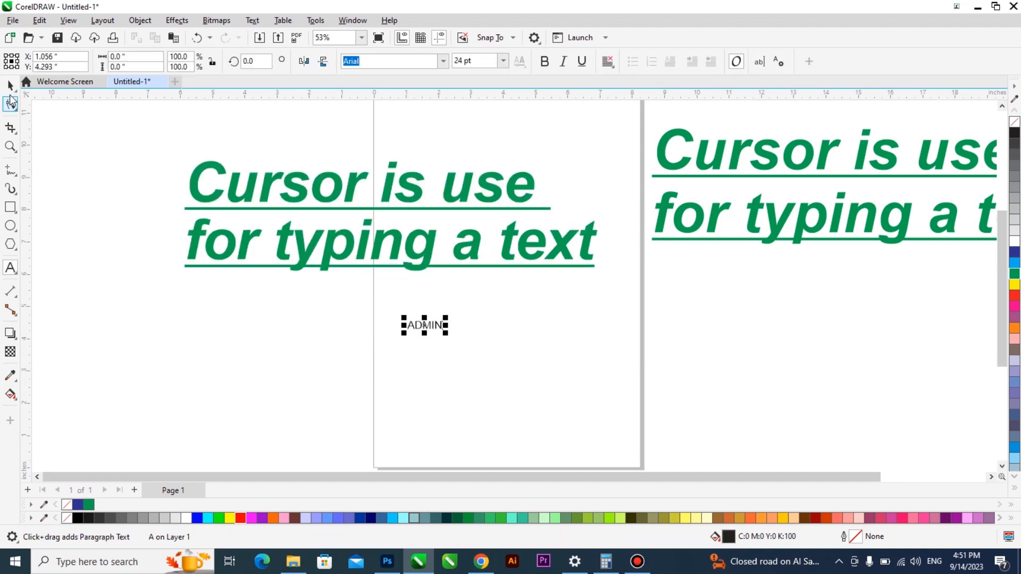
Step: Make the "ADMIN" text bold, enlarge it to about 163 pt, and position it below the original two-line text
{"action": "left_click_drag", "start_coordinate": [441, 337], "coordinate": [602, 431]}
{"action": "left_click", "coordinate": [544, 61]}
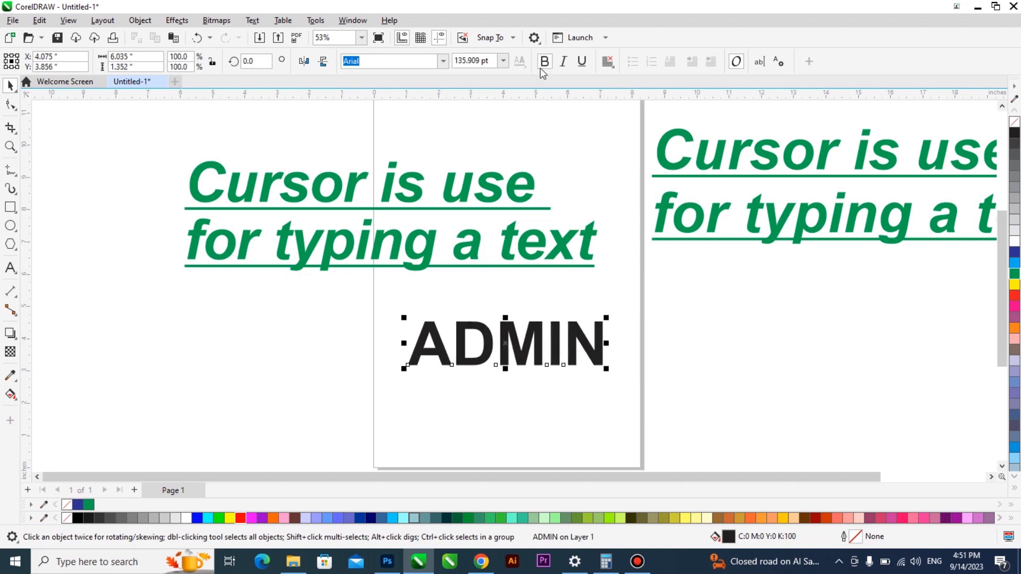
{"action": "left_click_drag", "start_coordinate": [532, 330], "coordinate": [516, 330]}
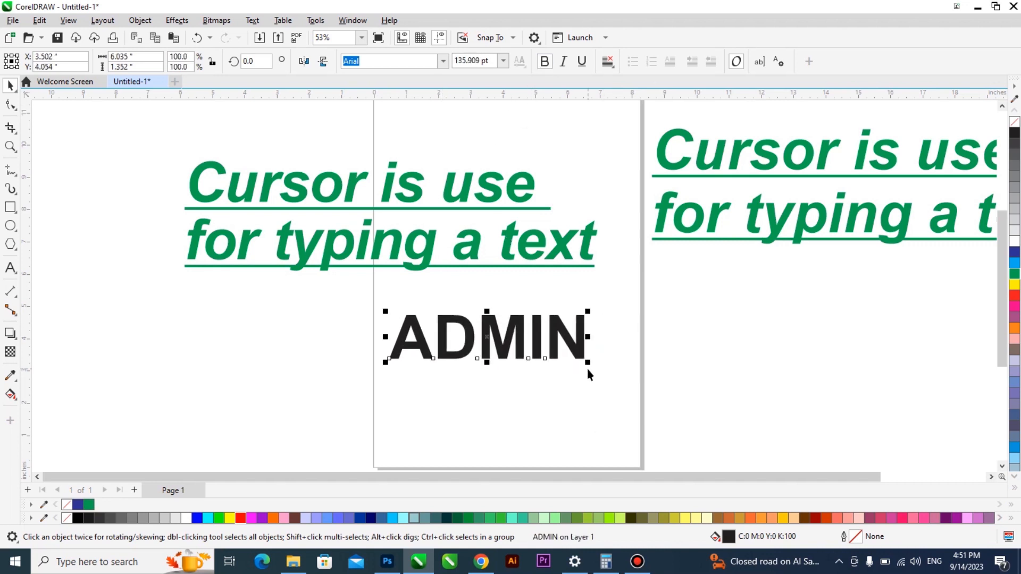
{"action": "left_click_drag", "start_coordinate": [587, 369], "coordinate": [627, 395]}
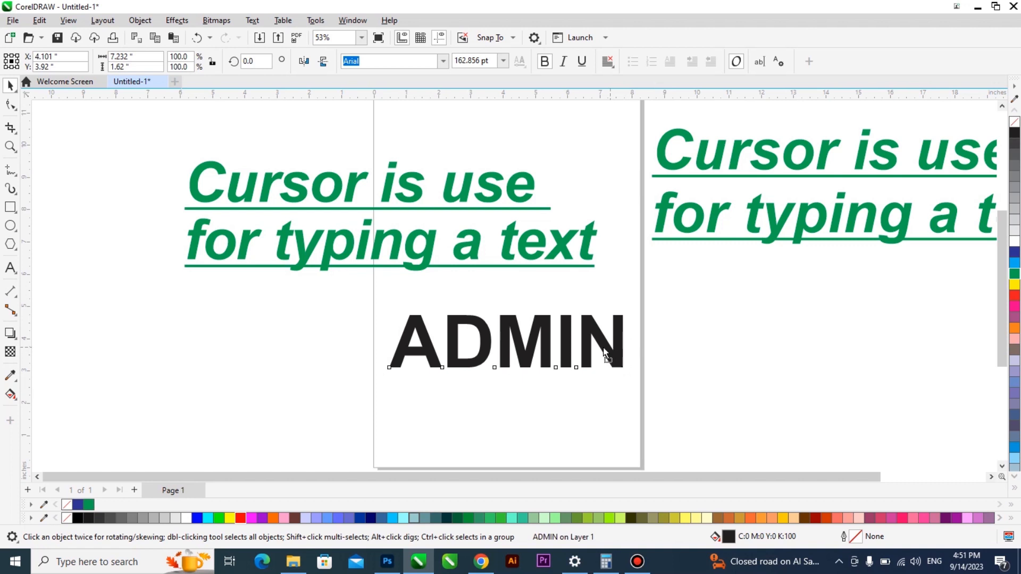
{"action": "left_click_drag", "start_coordinate": [611, 350], "coordinate": [600, 348]}
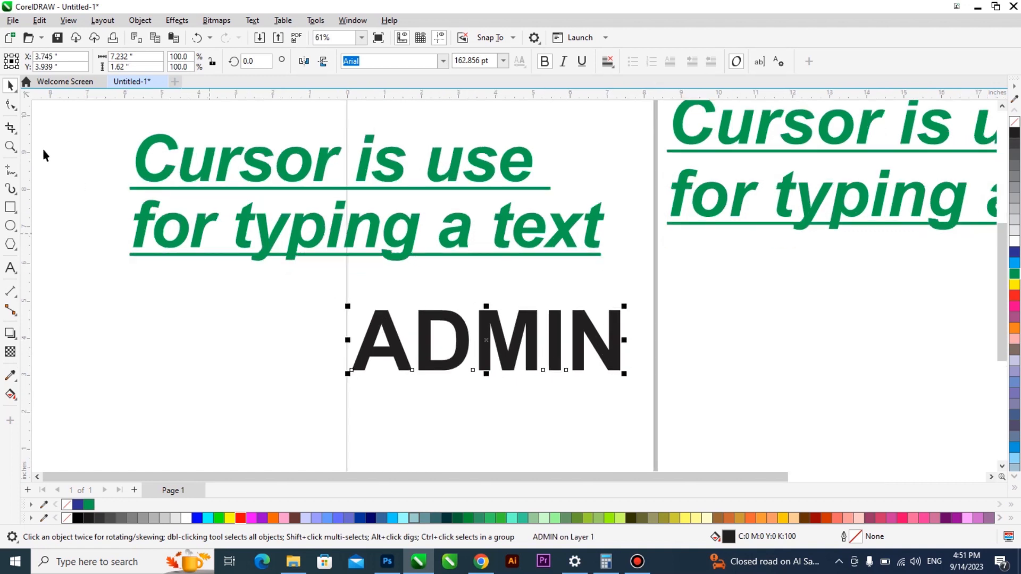
Step: Tighten the letter spacing of "ADMIN" until its letters touch, and enlarge the word to about 8.4 inches wide, shifting it slightly up and left
{"action": "left_click", "coordinate": [11, 105]}
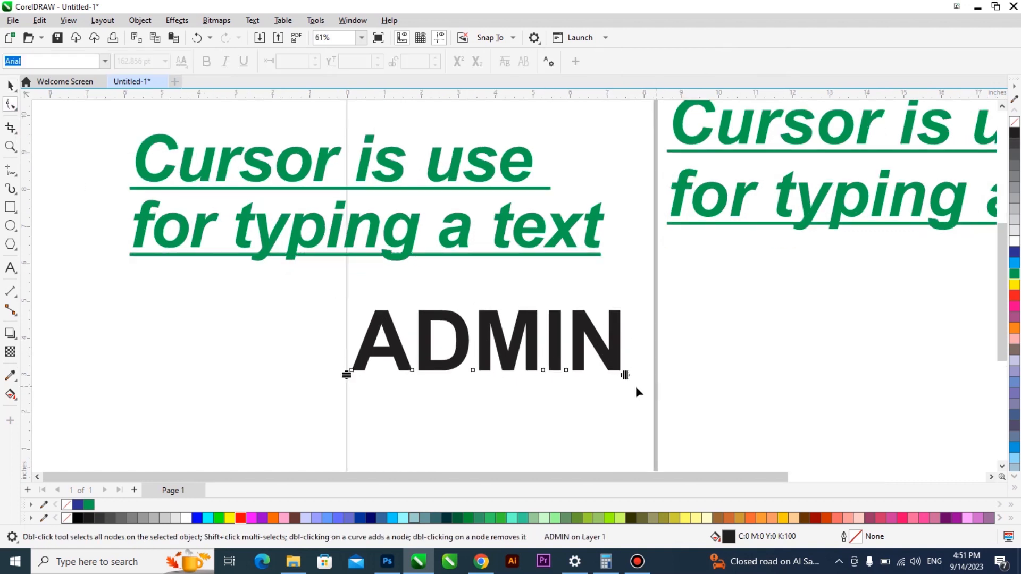
{"action": "left_click_drag", "start_coordinate": [625, 375], "coordinate": [584, 381]}
{"action": "left_click", "coordinate": [10, 85]}
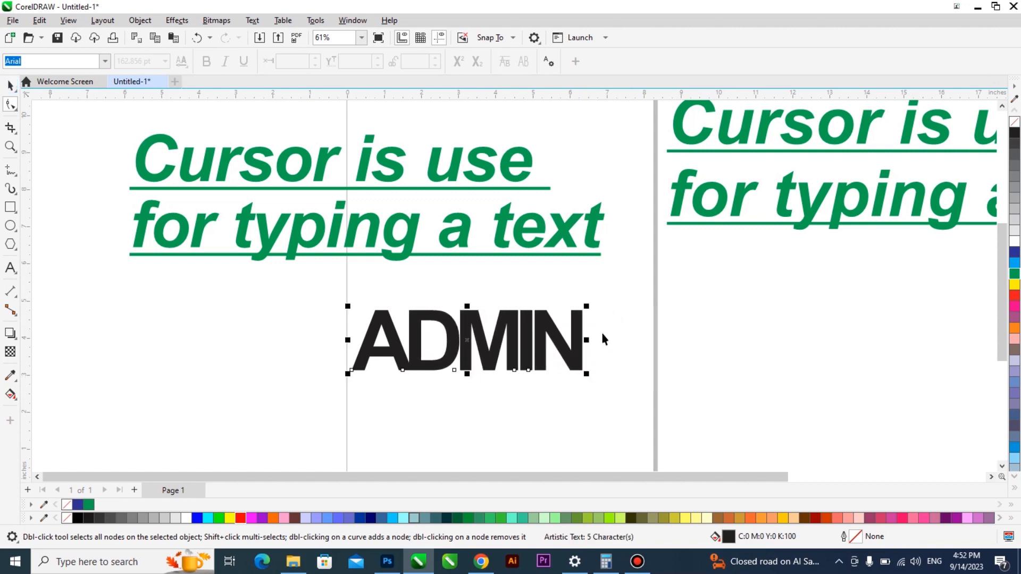
{"action": "left_click_drag", "start_coordinate": [587, 374], "coordinate": [671, 426]}
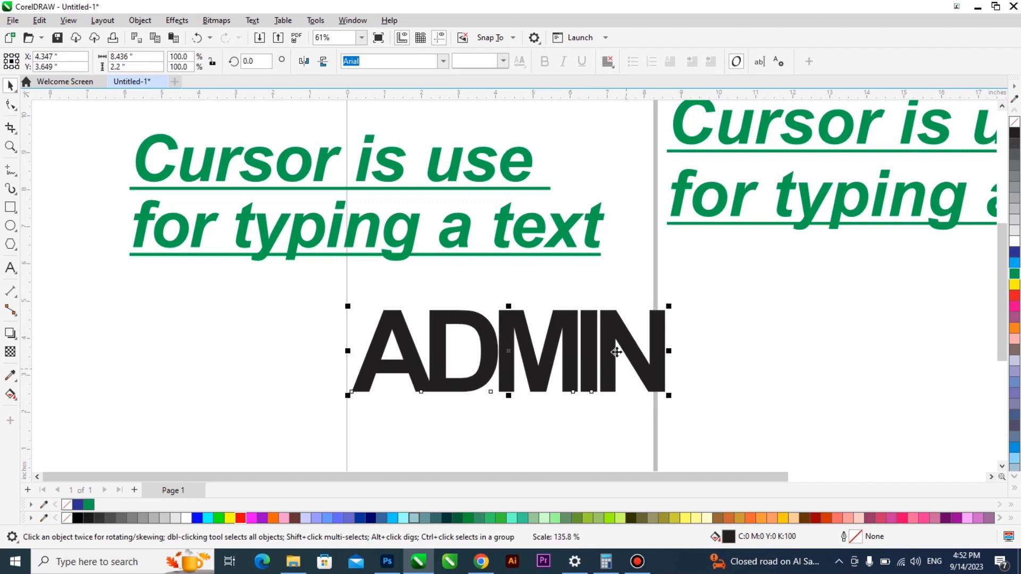
{"action": "left_click_drag", "start_coordinate": [610, 349], "coordinate": [587, 339]}
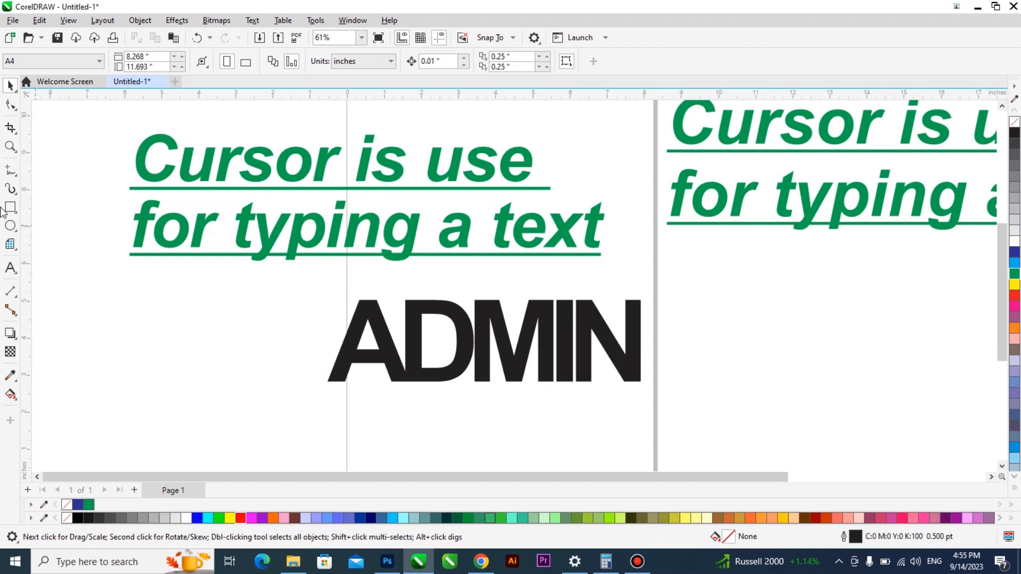
Step: Add the artistic text "FOR TECHNOLOGY" below the word "ADMIN"
{"action": "left_click", "coordinate": [11, 265]}
{"action": "left_click", "coordinate": [353, 421]}
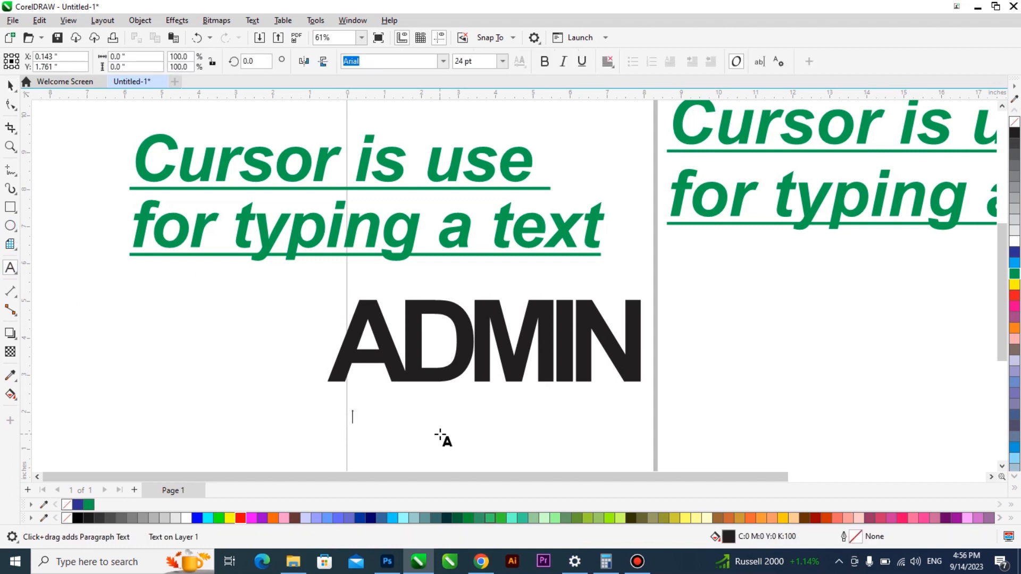
{"action": "type", "text": "FOR TECHNOLOGY"}
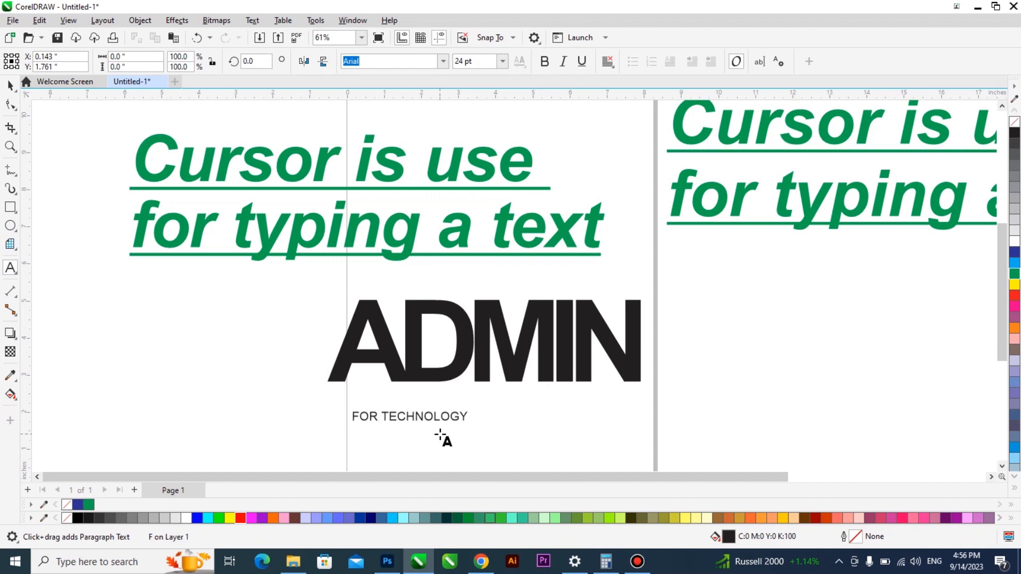
{"action": "key", "text": "Escape"}
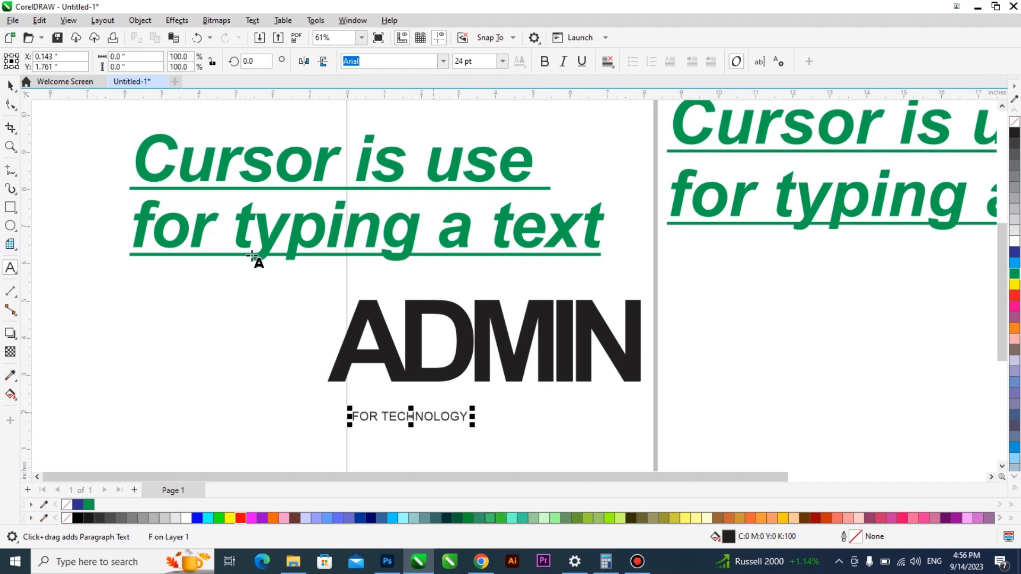
Step: Shrink "ADMIN" to about 7.5 inches wide and place "FOR TECHNOLOGY" directly beneath its first letters
{"action": "left_click_drag", "start_coordinate": [426, 423], "coordinate": [493, 404]}
{"action": "left_click", "coordinate": [486, 359]}
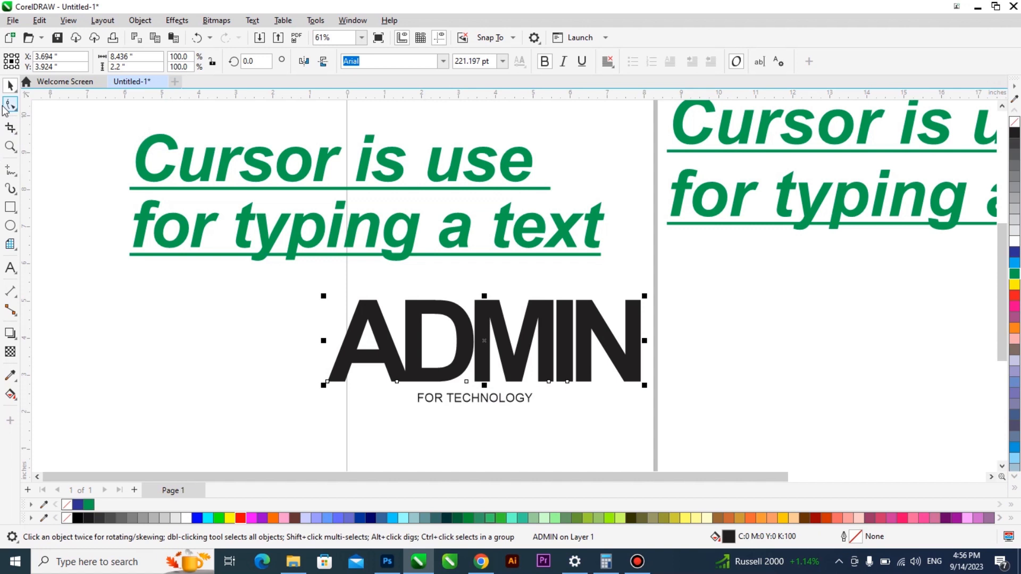
{"action": "left_click_drag", "start_coordinate": [324, 384], "coordinate": [355, 388]}
{"action": "left_click_drag", "start_coordinate": [440, 400], "coordinate": [393, 386]}
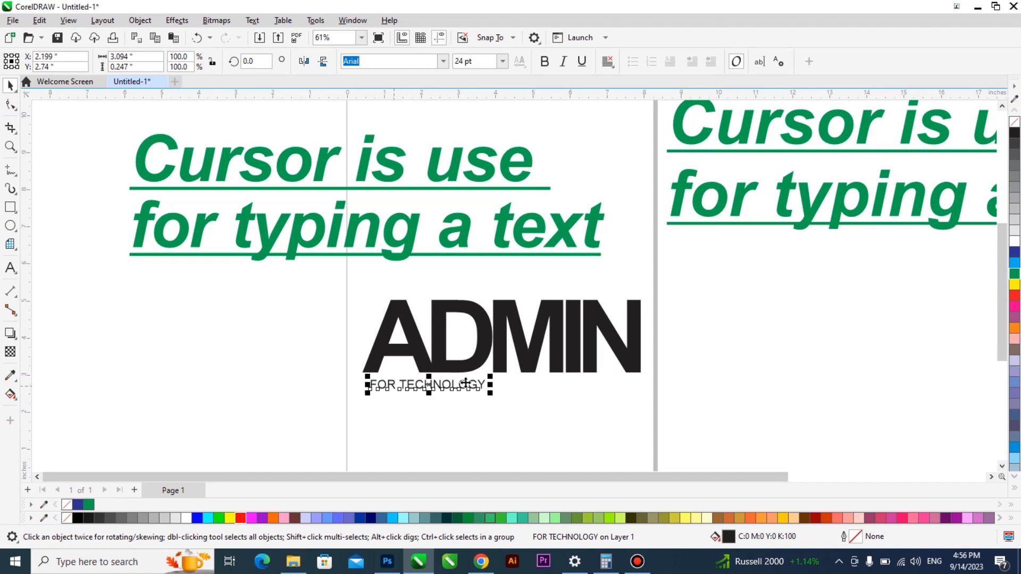
Step: Widen the letter spacing of "FOR TECHNOLOGY" to nearly the width of "ADMIN" and add extra space between its two words
{"action": "scroll", "coordinate": [453, 383], "scroll_direction": "up", "scroll_amount": 2}
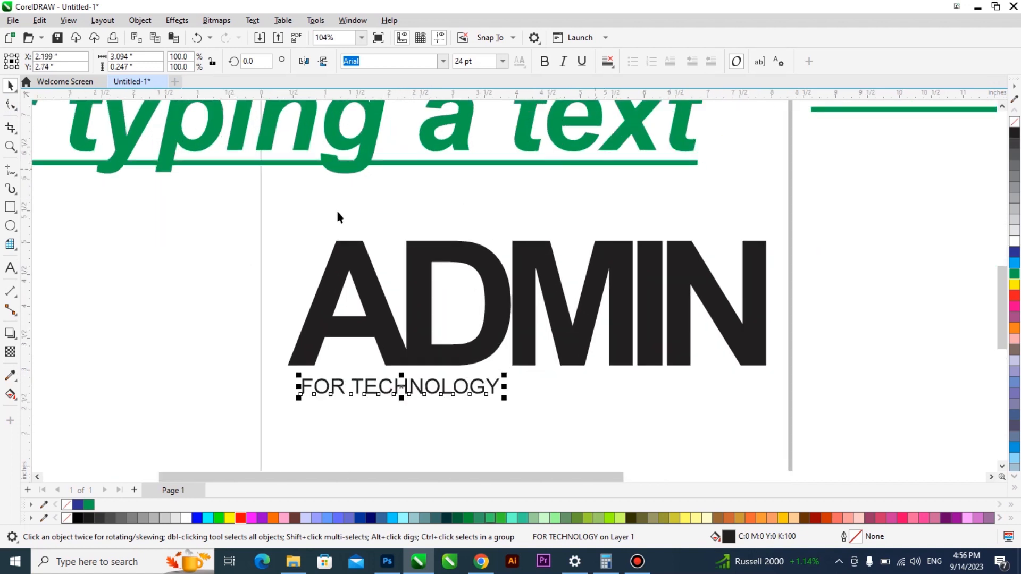
{"action": "left_click", "coordinate": [9, 105]}
{"action": "left_click_drag", "start_coordinate": [506, 400], "coordinate": [713, 400]}
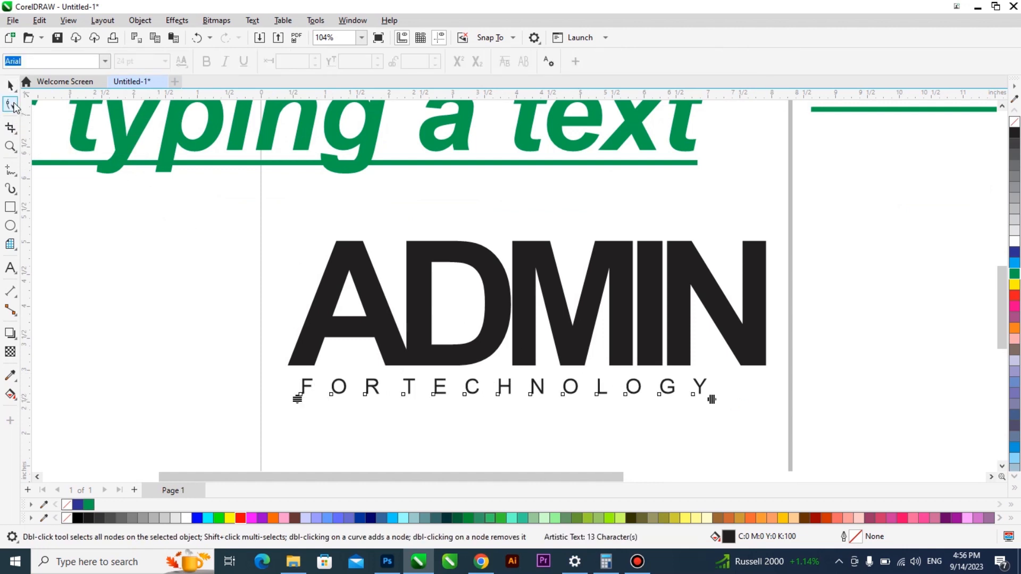
{"action": "key", "text": "space"}
{"action": "double_click", "coordinate": [404, 384]}
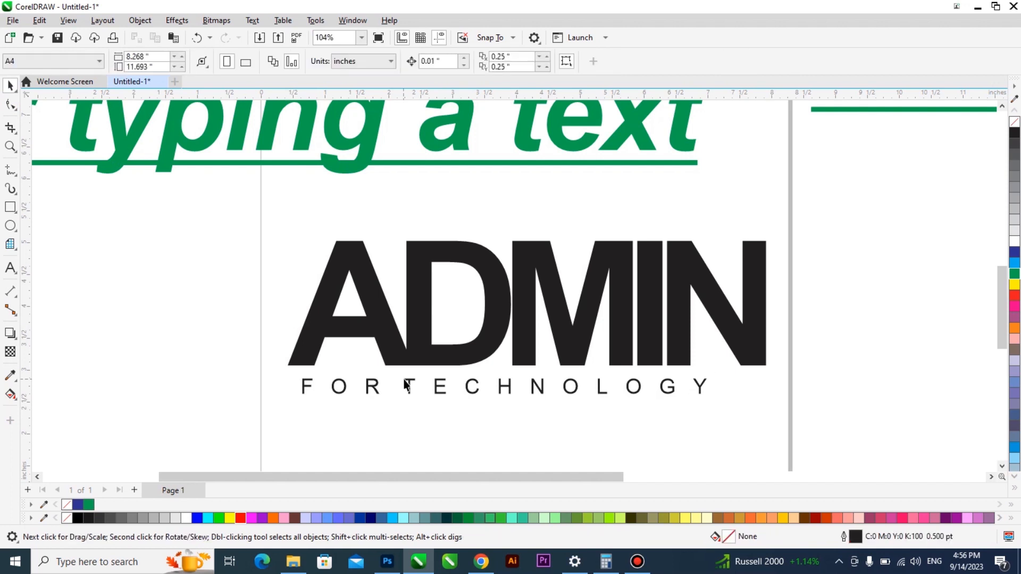
{"action": "key", "text": "ctrl+space"}
Step: Center "FOR TECHNOLOGY" horizontally under "ADMIN" and enlarge it to about 27 pt, 7.3 inches wide, to match the word above
{"action": "left_click", "coordinate": [484, 354], "text": "shift"}
{"action": "key", "text": "c"}
{"action": "left_click", "coordinate": [484, 352], "text": "shift"}
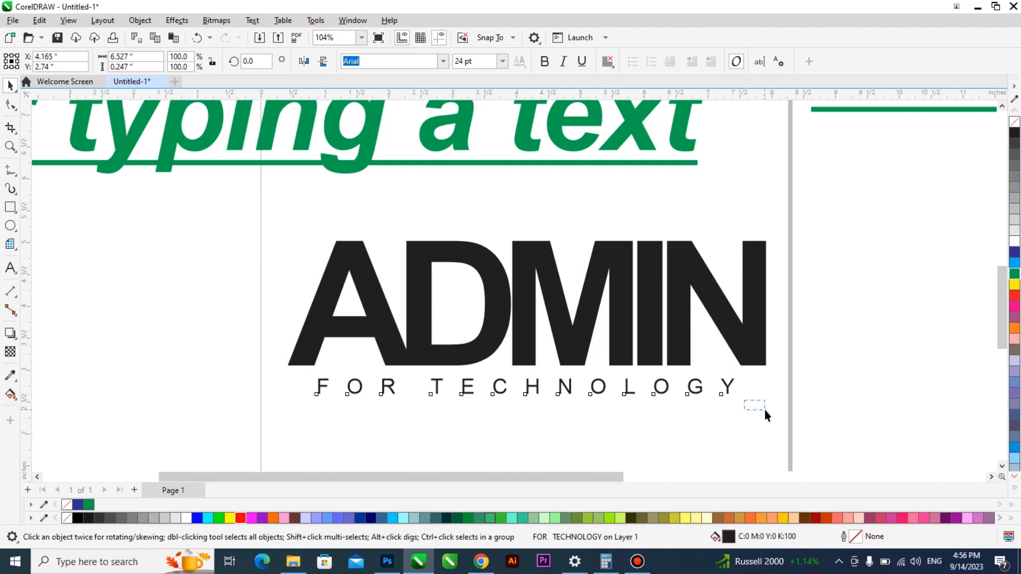
{"action": "left_click_drag", "start_coordinate": [739, 398], "coordinate": [759, 403]}
{"action": "left_click", "coordinate": [757, 346], "text": "shift"}
{"action": "scroll", "coordinate": [595, 393], "scroll_direction": "down", "scroll_amount": 2}
{"action": "left_click", "coordinate": [594, 392]}
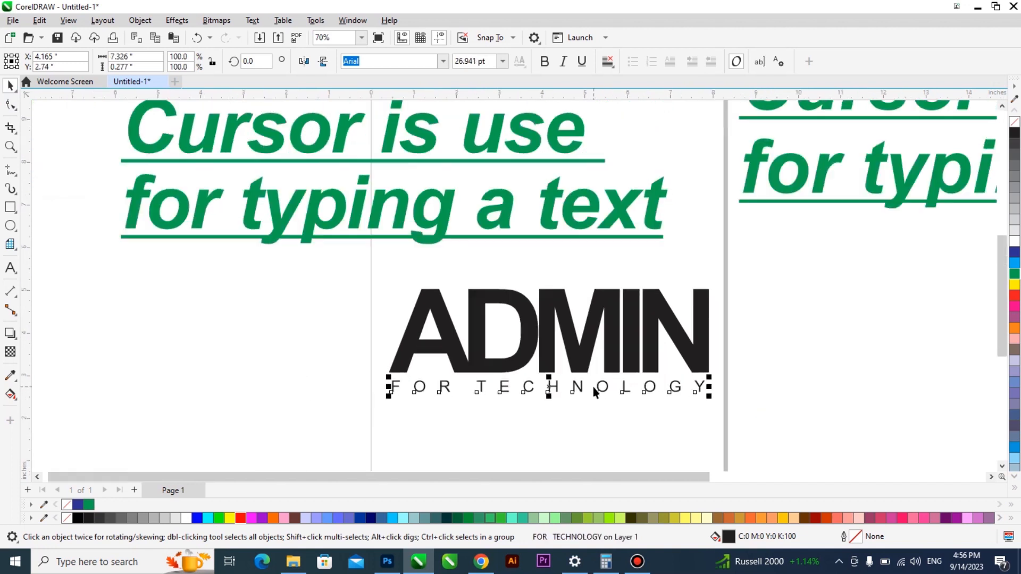
Step: Move "ADMIN" and "FOR TECHNOLOGY" together slightly down, away from the green text above
{"action": "left_click", "coordinate": [611, 294], "text": "shift"}
{"action": "left_click_drag", "start_coordinate": [611, 301], "coordinate": [613, 320]}
{"action": "scroll", "coordinate": [444, 343], "scroll_direction": "down", "scroll_amount": 1}
{"action": "scroll", "coordinate": [558, 365], "scroll_direction": "up", "scroll_amount": 1}
{"action": "left_click", "coordinate": [569, 257]}
Step: Fill "ADMIN" with blue (C100 M100 Y0 K0) and "FOR TECHNOLOGY" with black
{"action": "left_click", "coordinate": [552, 340]}
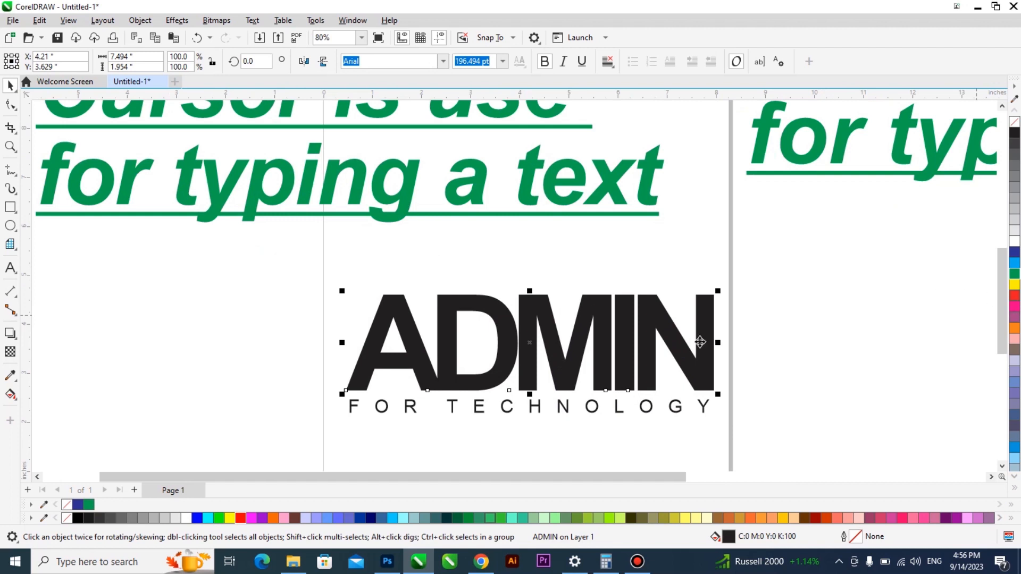
{"action": "left_click", "coordinate": [1013, 255]}
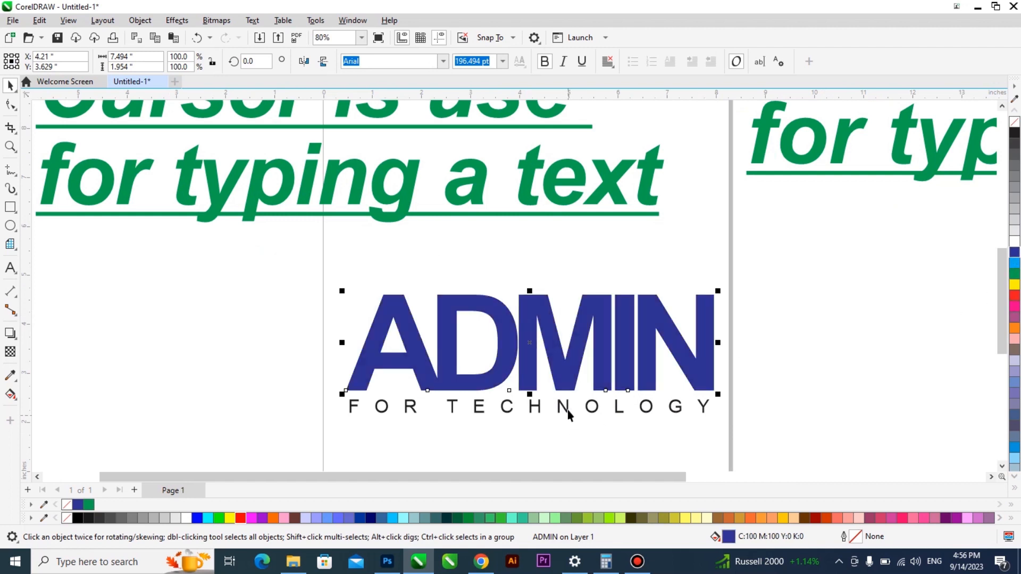
{"action": "left_click", "coordinate": [567, 410]}
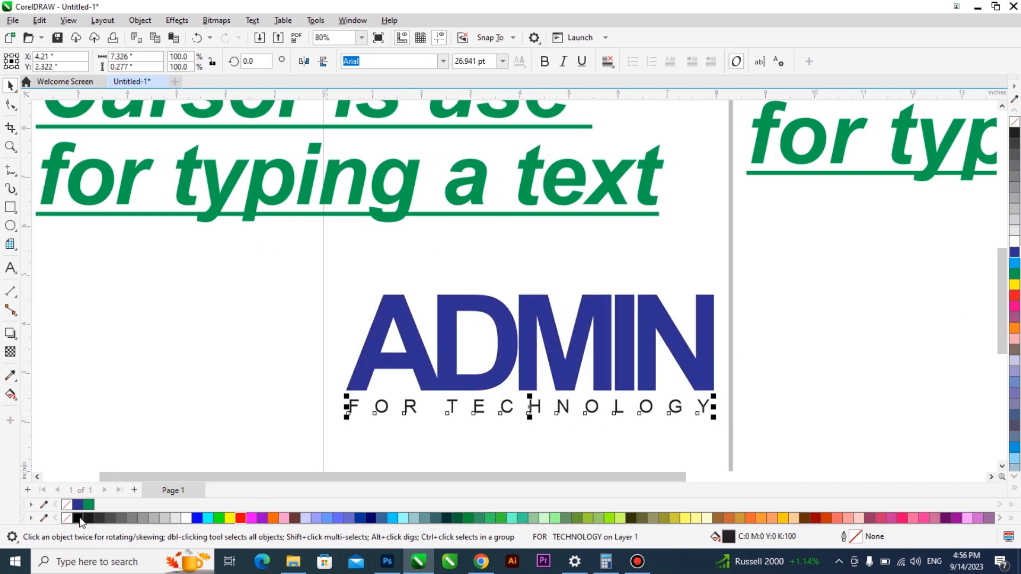
{"action": "left_click", "coordinate": [222, 370]}
{"action": "scroll", "coordinate": [476, 366], "scroll_direction": "down", "scroll_amount": 1}
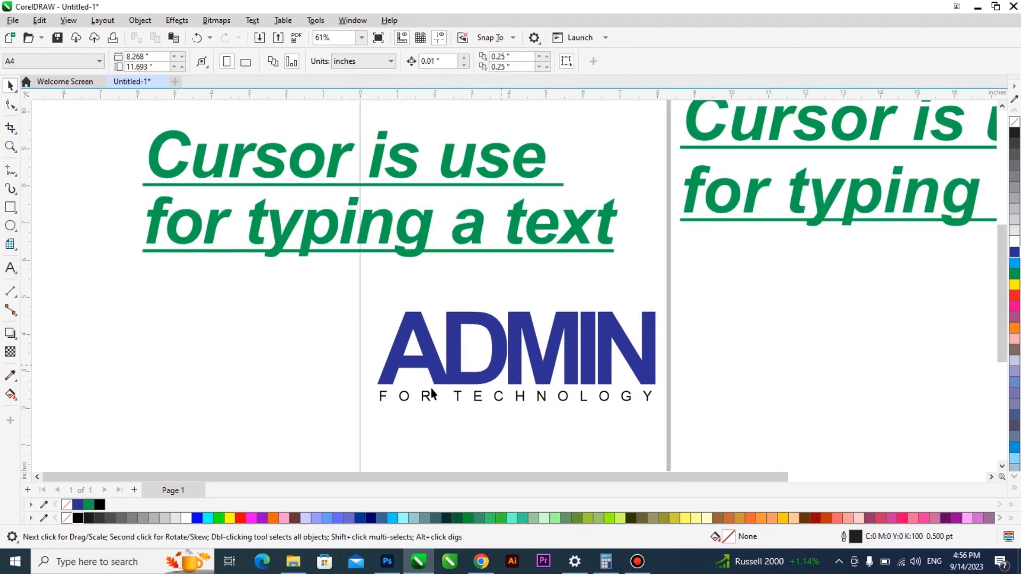
Step: Move the "ADMIN FOR TECHNOLOGY" design off the page to just below the copied green text, and group its two texts
{"action": "left_click_drag", "start_coordinate": [746, 274], "coordinate": [746, 274]}
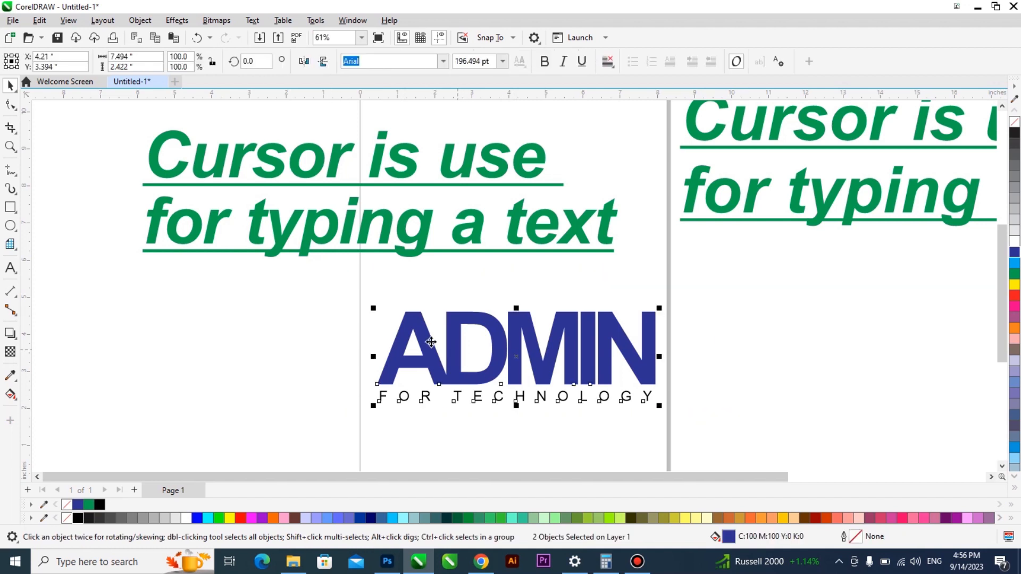
{"action": "left_click", "coordinate": [10, 104]}
{"action": "left_click_drag", "start_coordinate": [400, 351], "coordinate": [739, 297]}
{"action": "key", "text": "ctrl+g"}
Step: Move the original green text down, and in its word "is" raise the "s" and lower the "i" with the Shape tool
{"action": "left_click_drag", "start_coordinate": [513, 237], "coordinate": [513, 335]}
{"action": "scroll", "coordinate": [163, 294], "scroll_direction": "up", "scroll_amount": 1}
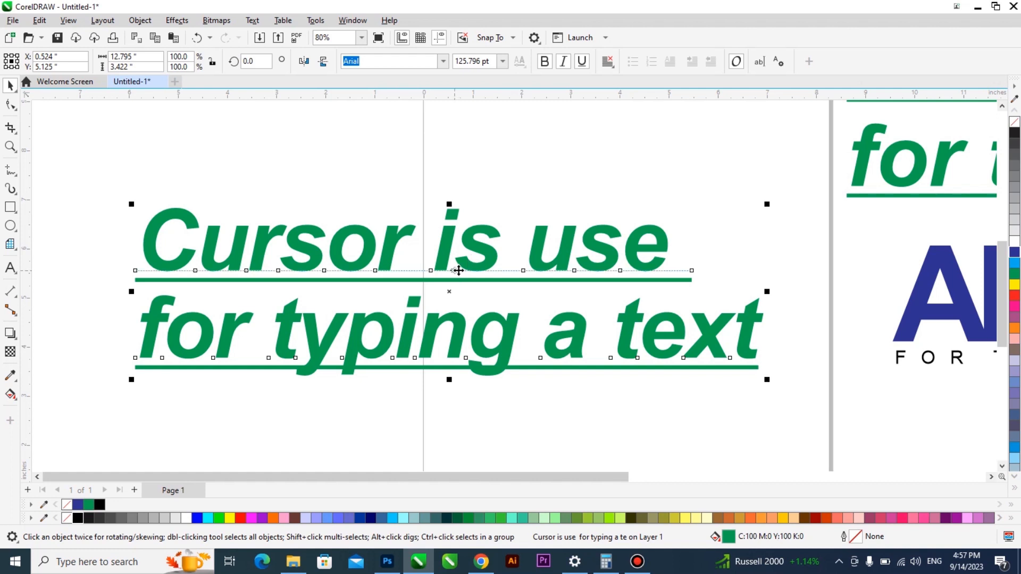
{"action": "scroll", "coordinate": [415, 272], "scroll_direction": "up", "scroll_amount": 2}
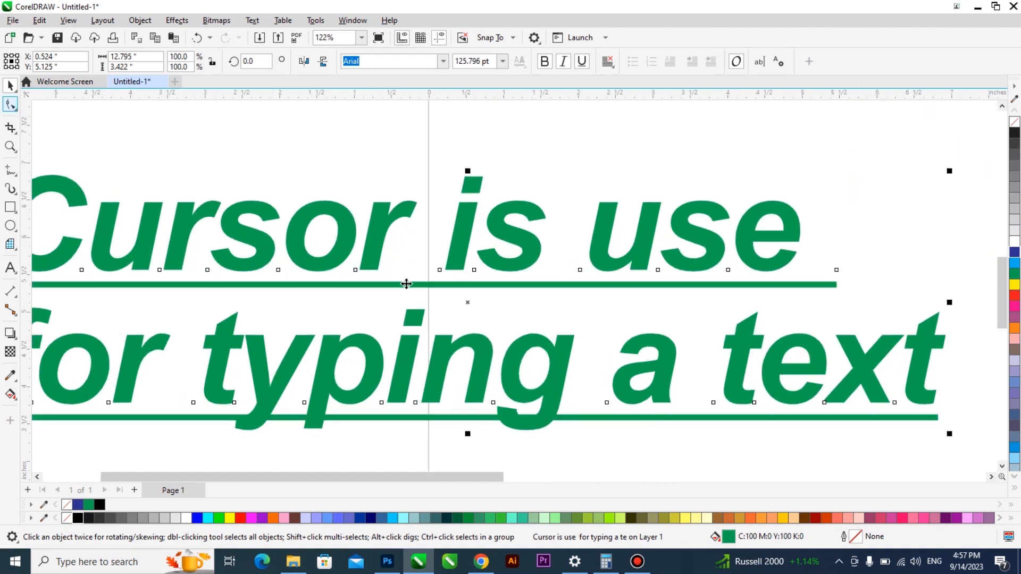
{"action": "left_click", "coordinate": [11, 108]}
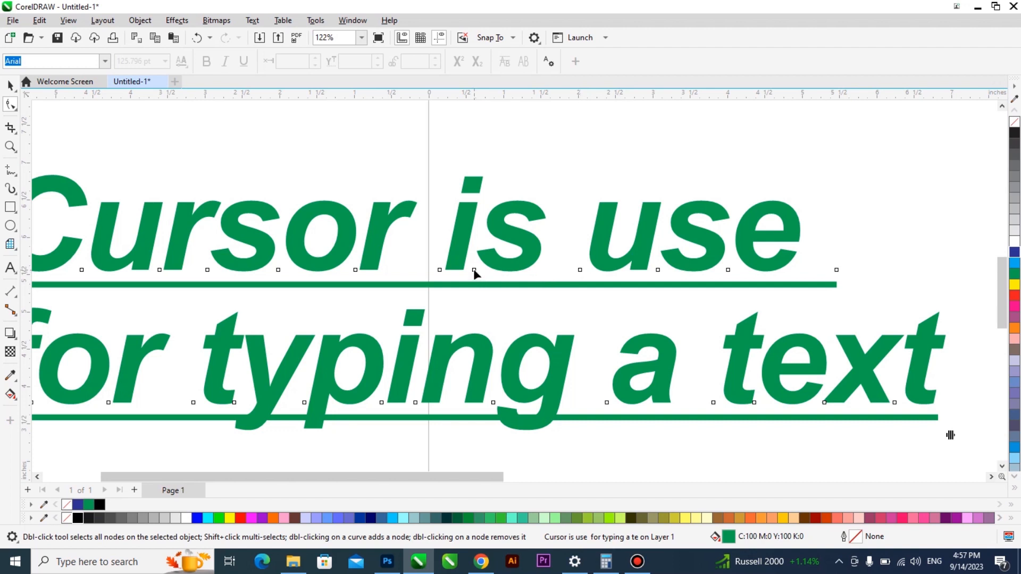
{"action": "left_click_drag", "start_coordinate": [474, 270], "coordinate": [476, 241]}
{"action": "left_click_drag", "start_coordinate": [440, 271], "coordinate": [436, 295]}
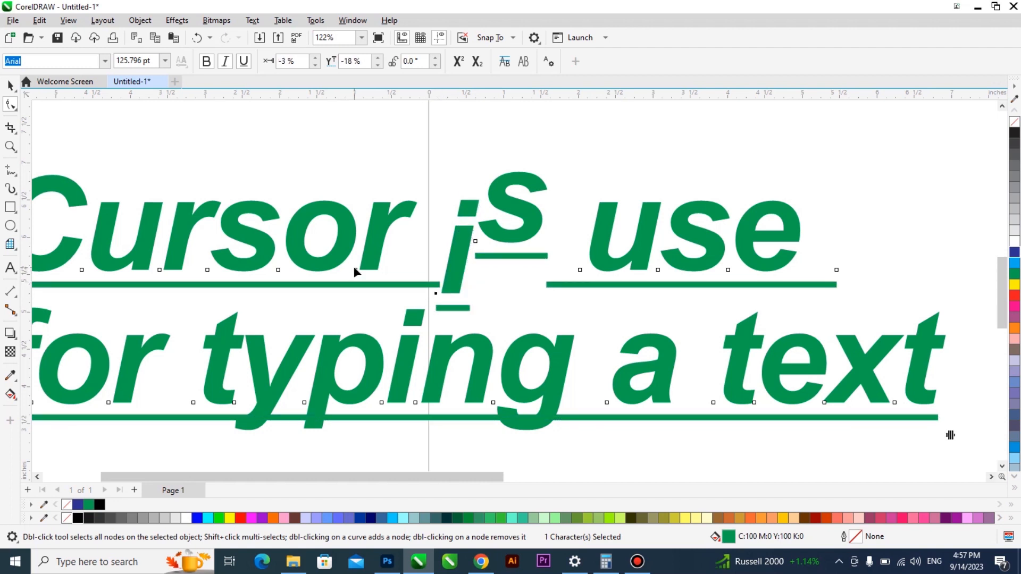
Step: In the word "Cursor", raise the final "r", the "o" and the first "r", and lower the "s"
{"action": "left_click_drag", "start_coordinate": [353, 267], "coordinate": [354, 251]}
{"action": "left_click_drag", "start_coordinate": [278, 270], "coordinate": [280, 246]}
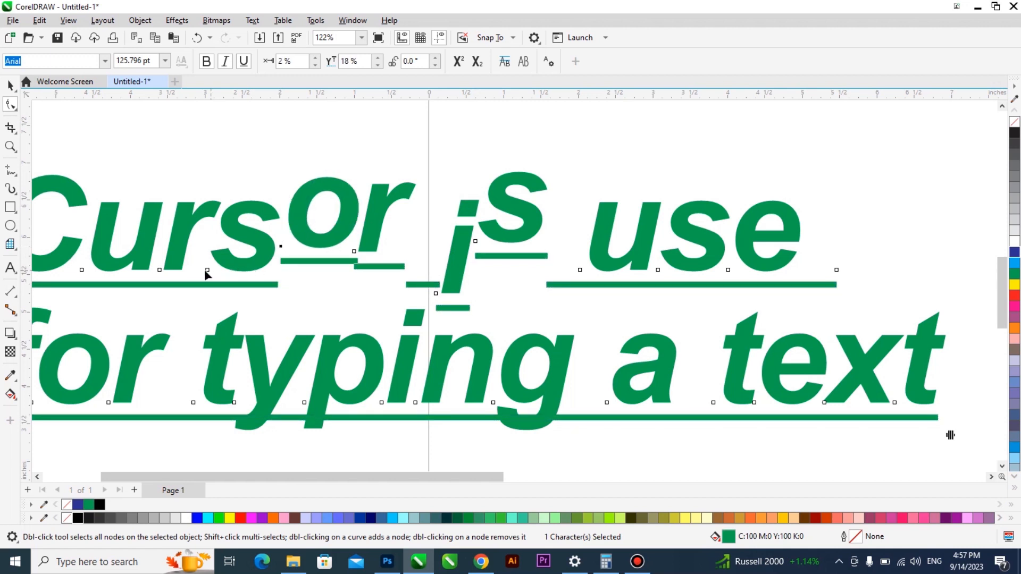
{"action": "left_click_drag", "start_coordinate": [207, 269], "coordinate": [282, 246]}
{"action": "scroll", "coordinate": [331, 298], "scroll_direction": "down", "scroll_amount": 1}
{"action": "scroll", "coordinate": [286, 269], "scroll_direction": "up", "scroll_amount": 1}
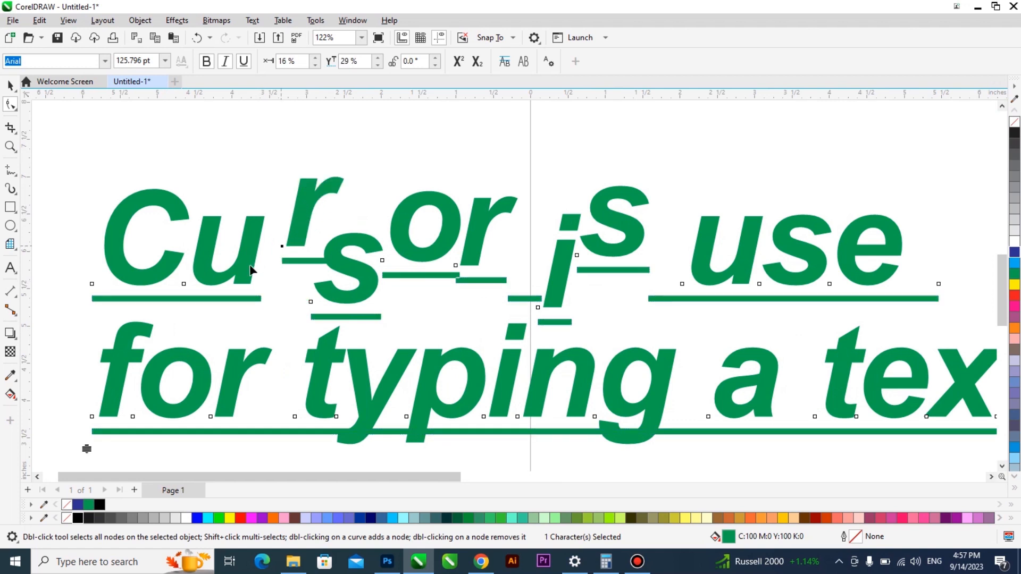
Step: Raise the "u" of "Cursor" slightly and bring the first "r" back beside it, with a vertical shift of about 9%
{"action": "mouse_move", "coordinate": [185, 284]}
{"action": "left_mouse_down"}
{"action": "mouse_move", "coordinate": [175, 286]}
{"action": "mouse_move", "coordinate": [178, 275]}
{"action": "left_mouse_up"}
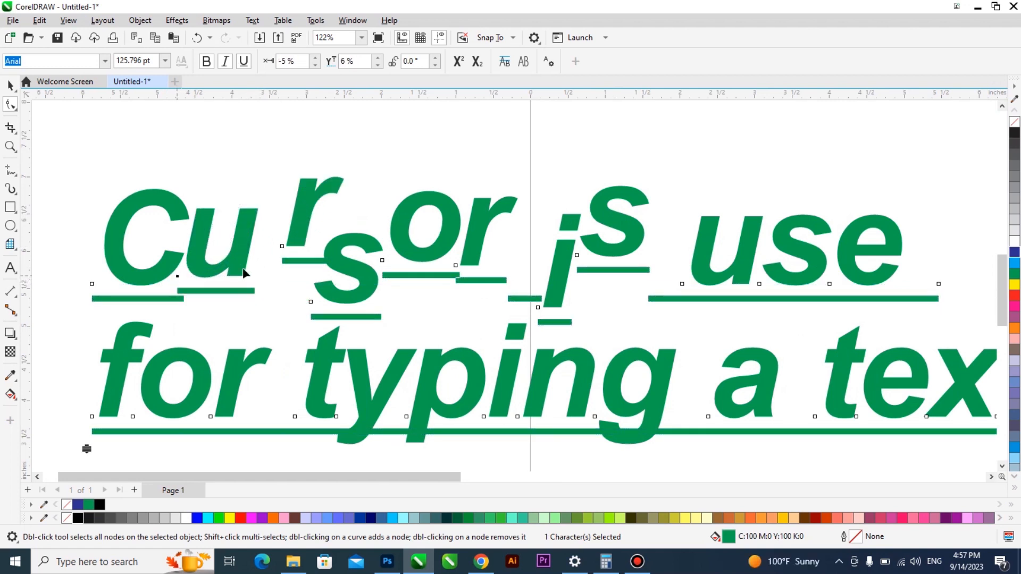
{"action": "scroll", "coordinate": [260, 272], "scroll_direction": "down", "scroll_amount": 1}
{"action": "scroll", "coordinate": [270, 260], "scroll_direction": "up", "scroll_amount": 1}
{"action": "left_click_drag", "start_coordinate": [270, 251], "coordinate": [247, 274]}
{"action": "scroll", "coordinate": [295, 266], "scroll_direction": "down", "scroll_amount": 2}
{"action": "scroll", "coordinate": [296, 270], "scroll_direction": "down", "scroll_amount": 2}
{"action": "key", "text": "space"}
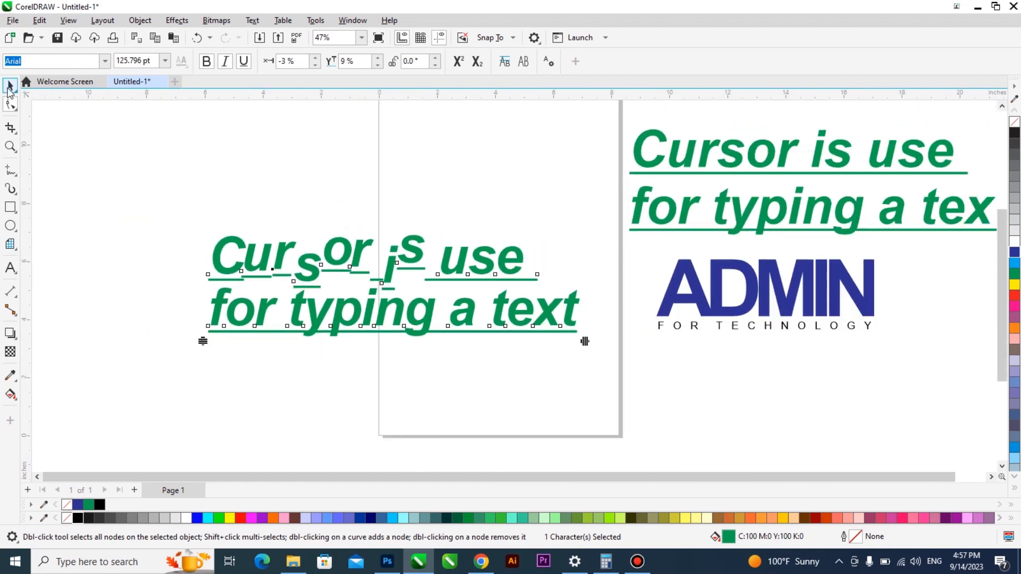
Step: Add the artistic text "Comic Class" near the page's lower edge and enlarge it to about 60 pt
{"action": "key", "text": "F8"}
{"action": "key", "text": "Escape"}
{"action": "left_click", "coordinate": [417, 395]}
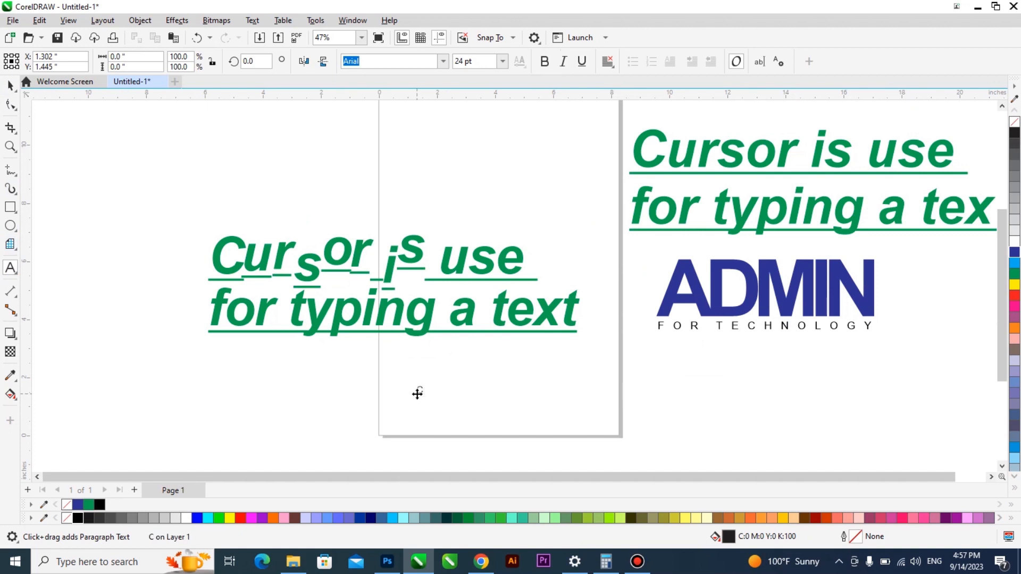
{"action": "type", "text": "Comic Class"}
{"action": "key", "text": "ctrl+space"}
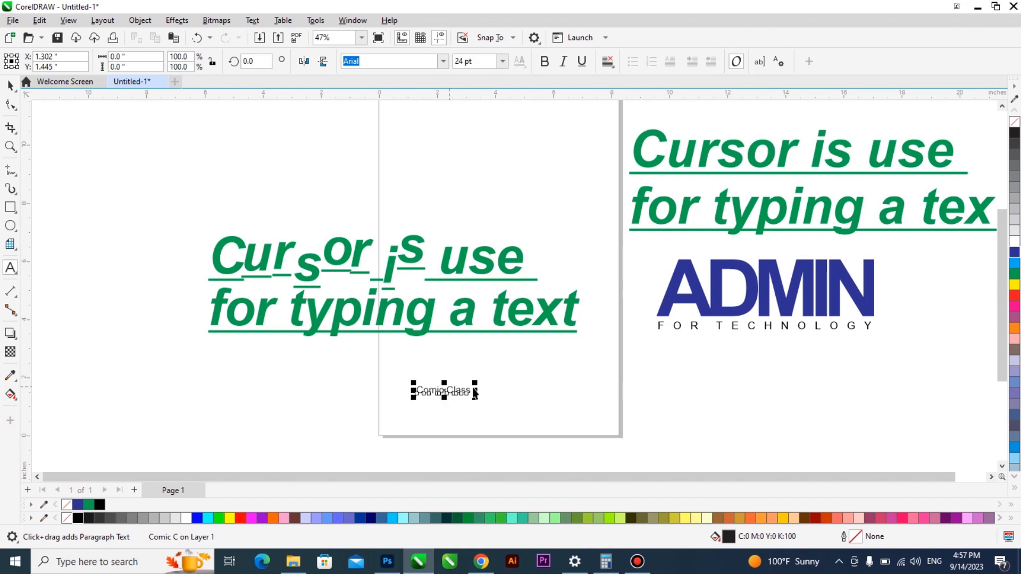
{"action": "left_click_drag", "start_coordinate": [475, 401], "coordinate": [556, 449]}
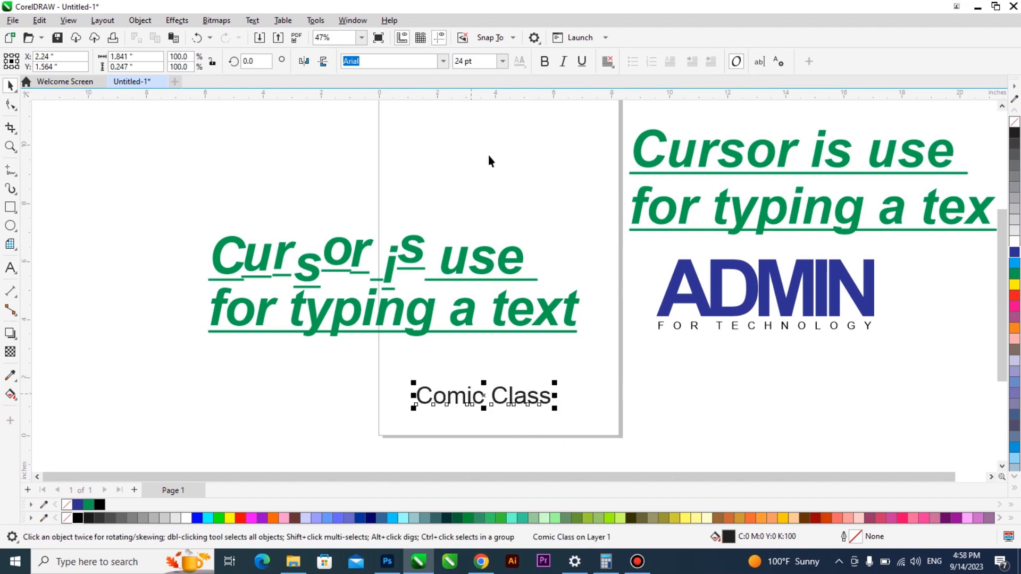
Step: Filter the fonts by "comic" and set the "Comic Class" text to bold Comic Sans MS
{"action": "left_click", "coordinate": [443, 62]}
{"action": "type", "text": "comi"}
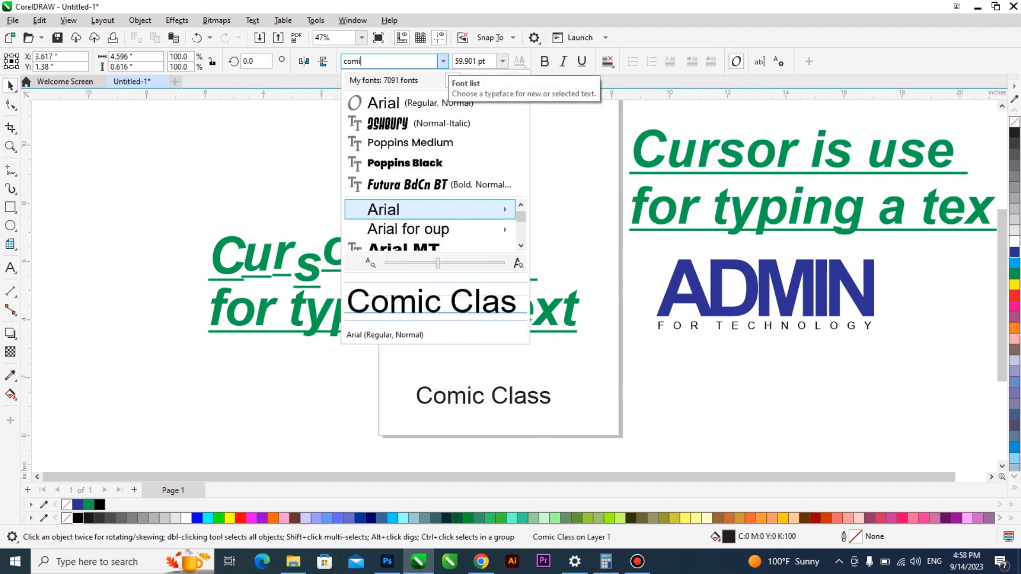
{"action": "type", "text": "c"}
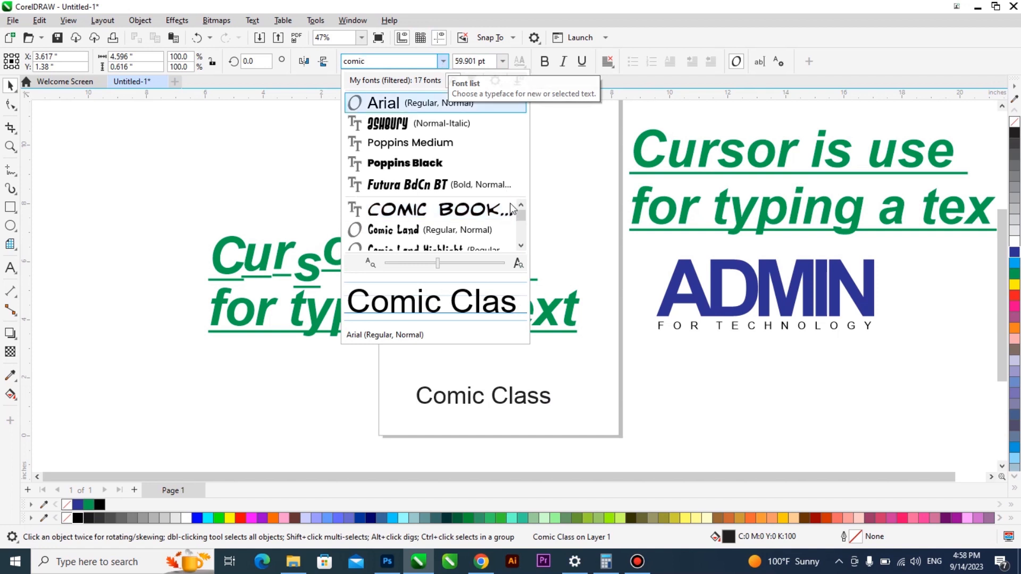
{"action": "left_click", "coordinate": [522, 246]}
{"action": "left_click", "coordinate": [522, 245]}
{"action": "left_click", "coordinate": [521, 246]}
{"action": "left_click", "coordinate": [521, 246]}
{"action": "left_click", "coordinate": [521, 246]}
{"action": "left_click", "coordinate": [508, 387]}
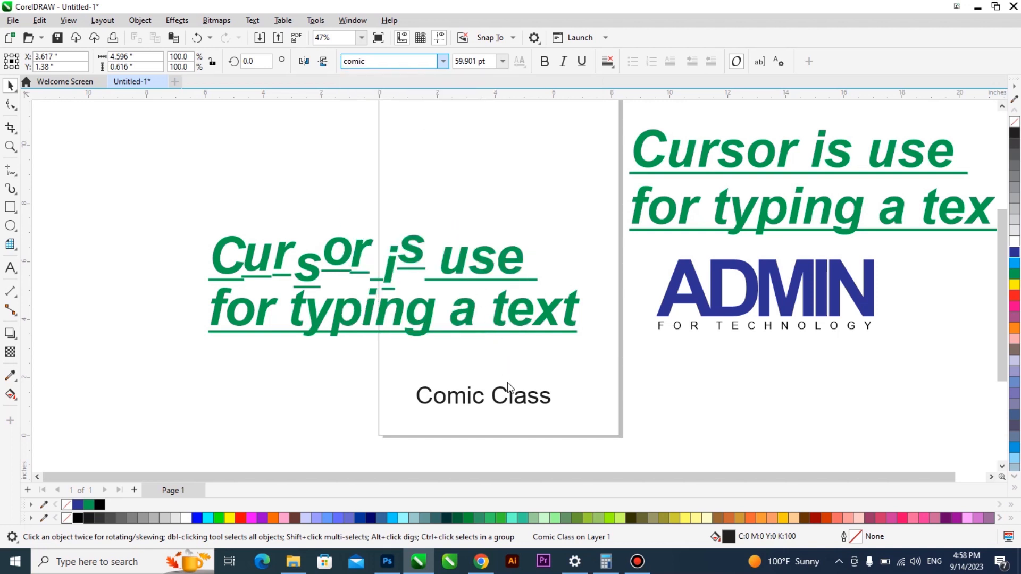
Step: Enlarge "Comic Class" to about 92 pt, 7 inches wide, and move it slightly up on the page
{"action": "scroll", "coordinate": [489, 413], "scroll_direction": "up", "scroll_amount": 3}
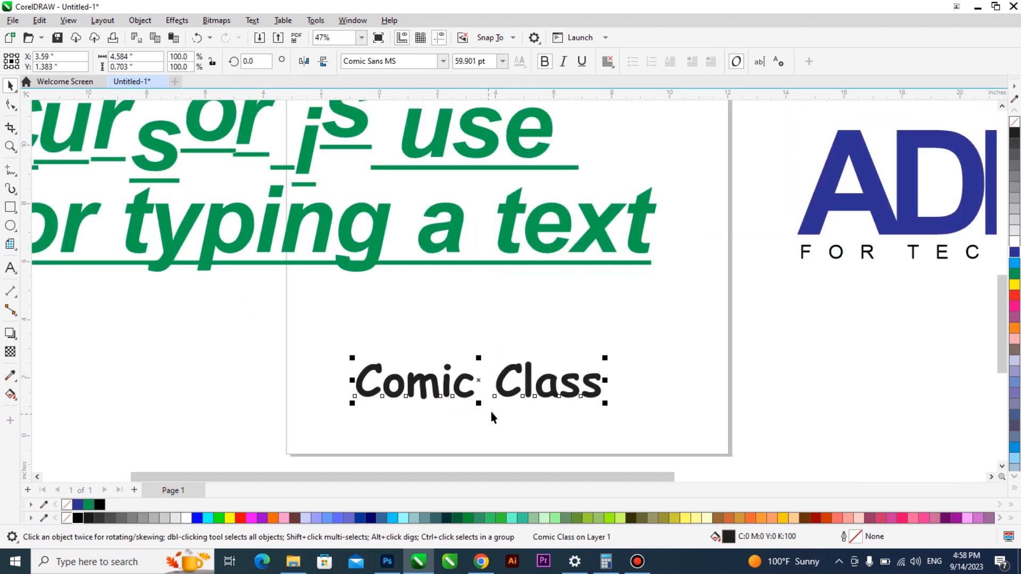
{"action": "left_click_drag", "start_coordinate": [620, 401], "coordinate": [695, 427]}
{"action": "left_click", "coordinate": [579, 338]}
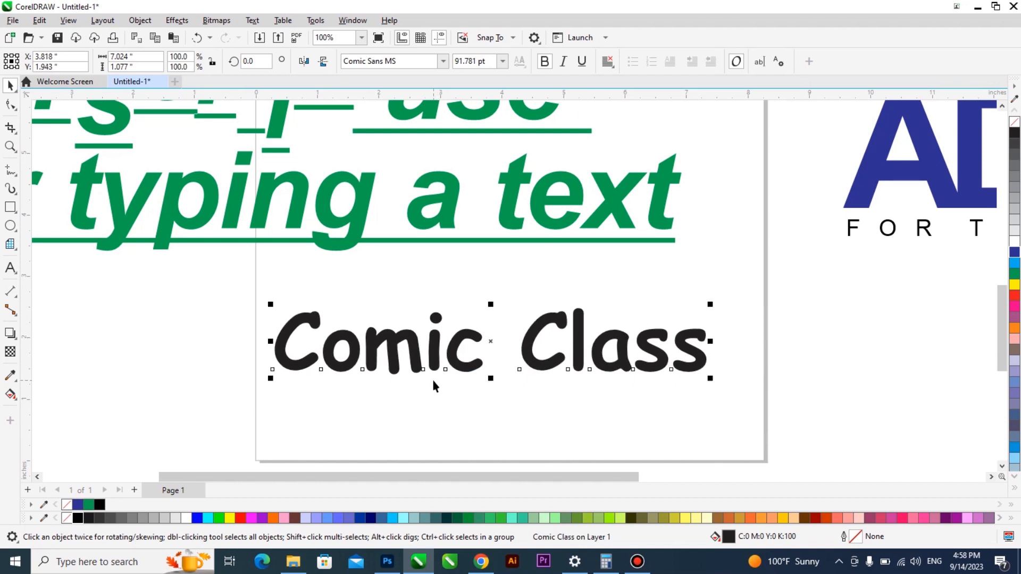
Step: Break "Comic Class" apart into separate words and enlarge "Comic" to about 109 pt
{"action": "key", "text": "z"}
{"action": "key", "text": "ctrl+k"}
{"action": "scroll", "coordinate": [407, 328], "scroll_direction": "up", "scroll_amount": 1}
{"action": "left_click_drag", "start_coordinate": [511, 302], "coordinate": [538, 278]}
Step: Tighten the letter spacing of "Comic" and stagger its letters, raising the "o" and "m" and lowering the final "c"
{"action": "left_click", "coordinate": [10, 105]}
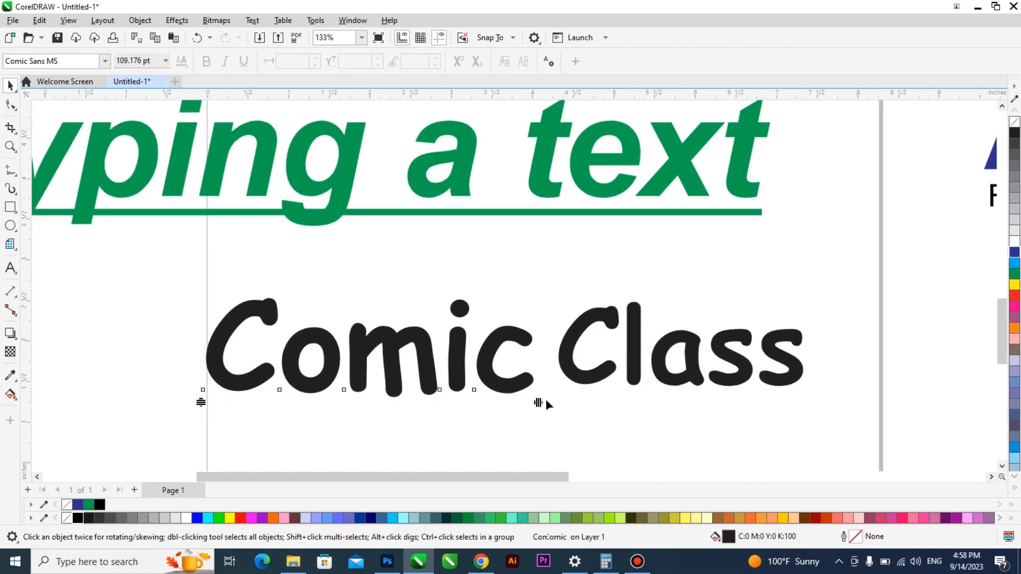
{"action": "left_click_drag", "start_coordinate": [538, 403], "coordinate": [504, 403]}
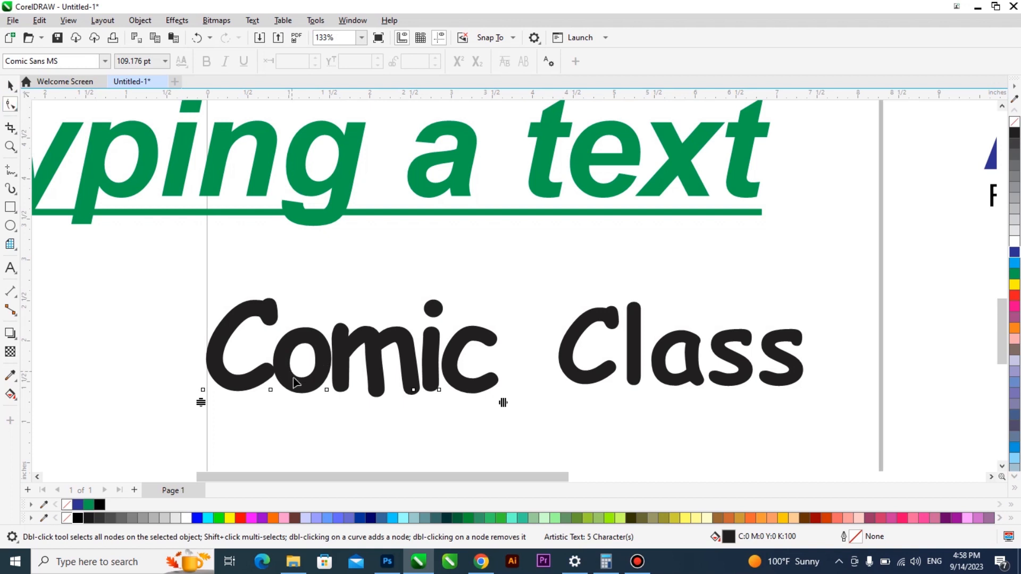
{"action": "left_click_drag", "start_coordinate": [326, 384], "coordinate": [265, 378]}
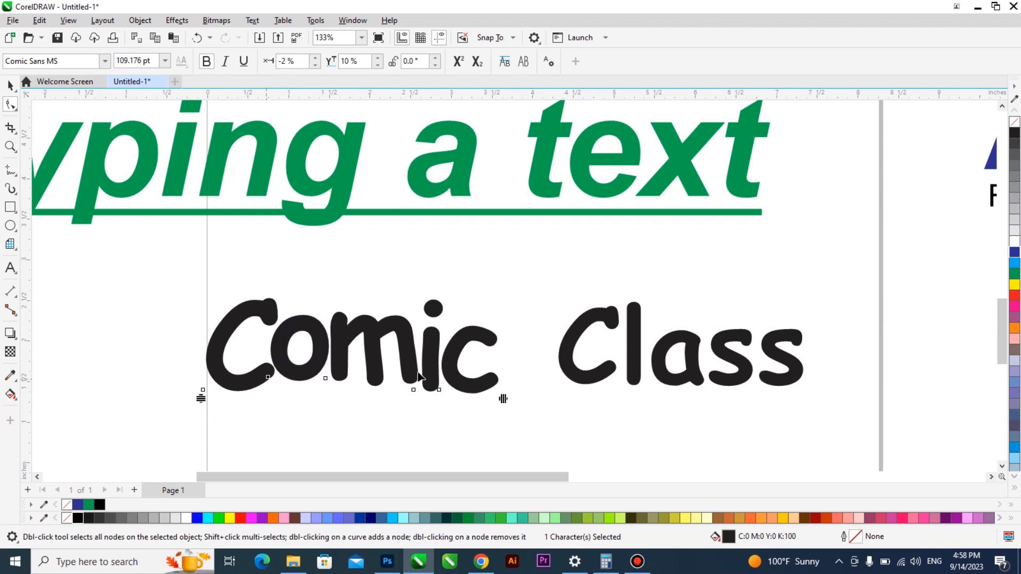
{"action": "left_click_drag", "start_coordinate": [439, 391], "coordinate": [438, 402]}
{"action": "left_click_drag", "start_coordinate": [320, 377], "coordinate": [251, 385]}
{"action": "scroll", "coordinate": [267, 388], "scroll_direction": "up", "scroll_amount": 3}
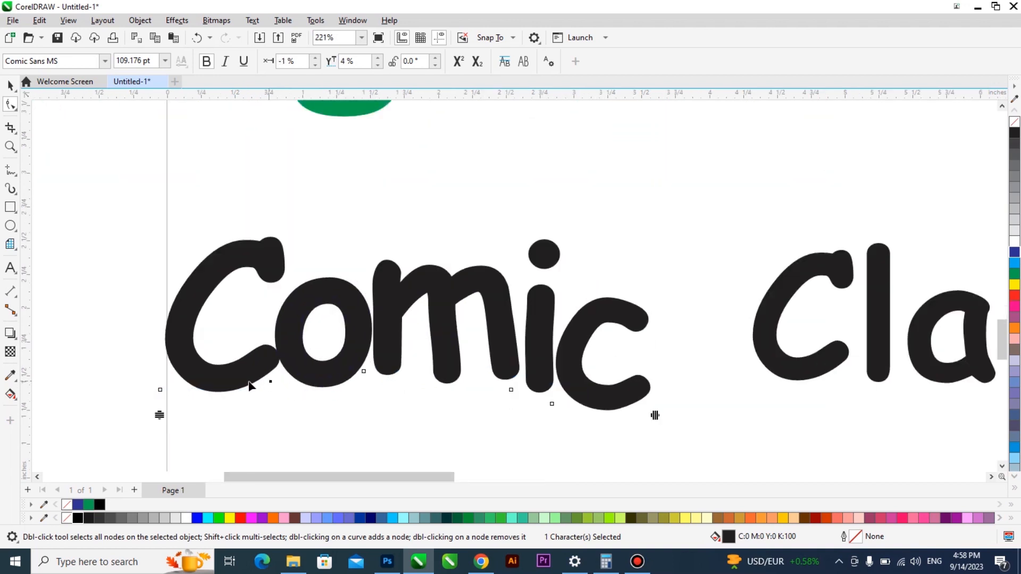
{"action": "left_click_drag", "start_coordinate": [661, 415], "coordinate": [672, 416]}
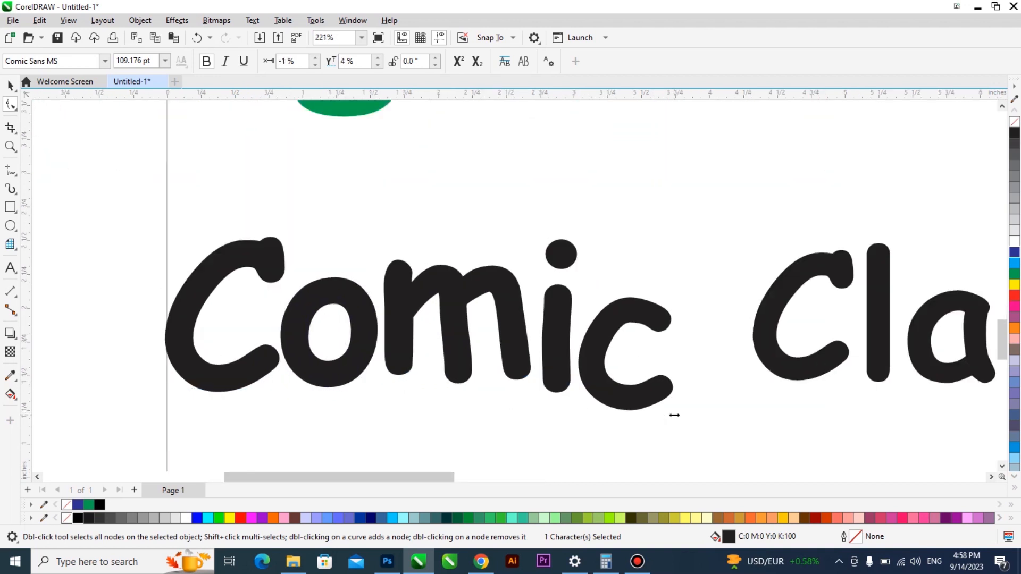
Step: Shrink "Class" to about 63 pt and position it directly beneath the middle of "Comic"
{"action": "left_click", "coordinate": [9, 86]}
{"action": "scroll", "coordinate": [189, 319], "scroll_direction": "down", "scroll_amount": 2}
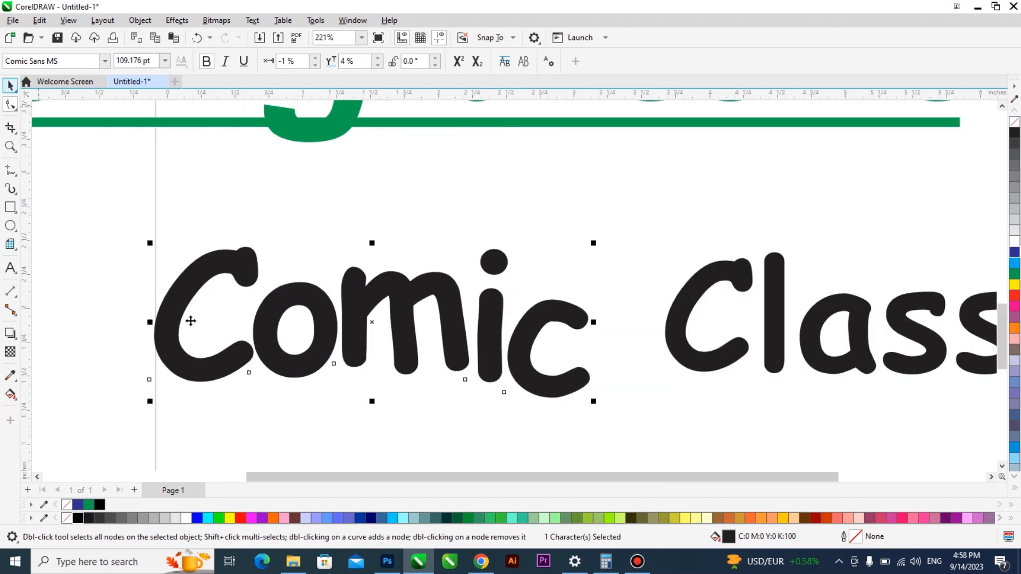
{"action": "left_click_drag", "start_coordinate": [437, 378], "coordinate": [460, 393]}
{"action": "left_click_drag", "start_coordinate": [400, 348], "coordinate": [307, 406]}
{"action": "left_click_drag", "start_coordinate": [479, 433], "coordinate": [439, 424]}
{"action": "scroll", "coordinate": [367, 388], "scroll_direction": "up", "scroll_amount": 3}
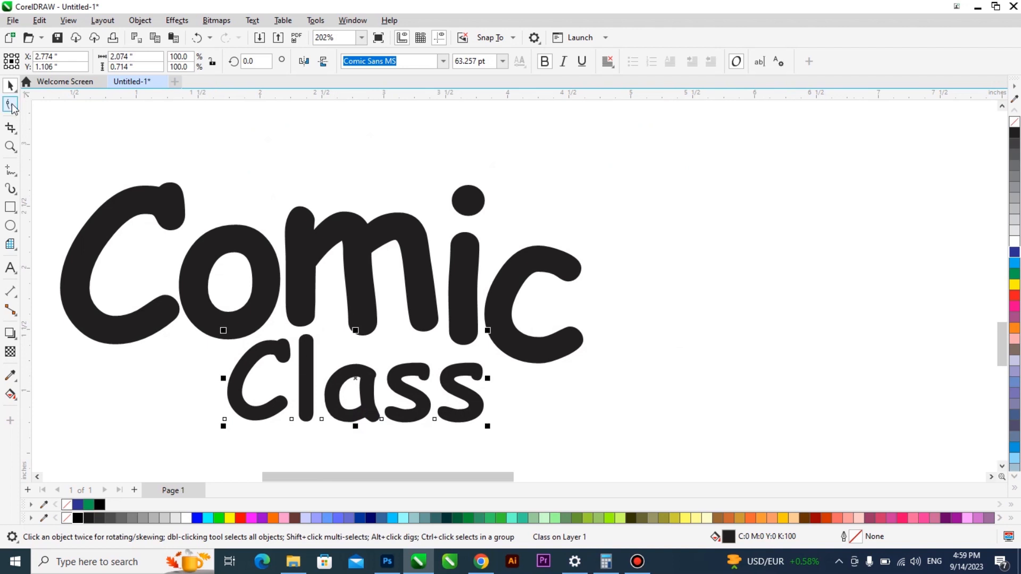
Step: Stagger the letters of "Class" by raising the "a" and the two "s" letters to different heights
{"action": "left_click", "coordinate": [10, 105]}
{"action": "left_click_drag", "start_coordinate": [376, 403], "coordinate": [316, 389]}
{"action": "left_click_drag", "start_coordinate": [435, 419], "coordinate": [436, 407]}
{"action": "scroll", "coordinate": [423, 435], "scroll_direction": "down", "scroll_amount": 2}
{"action": "scroll", "coordinate": [409, 414], "scroll_direction": "down", "scroll_amount": 1}
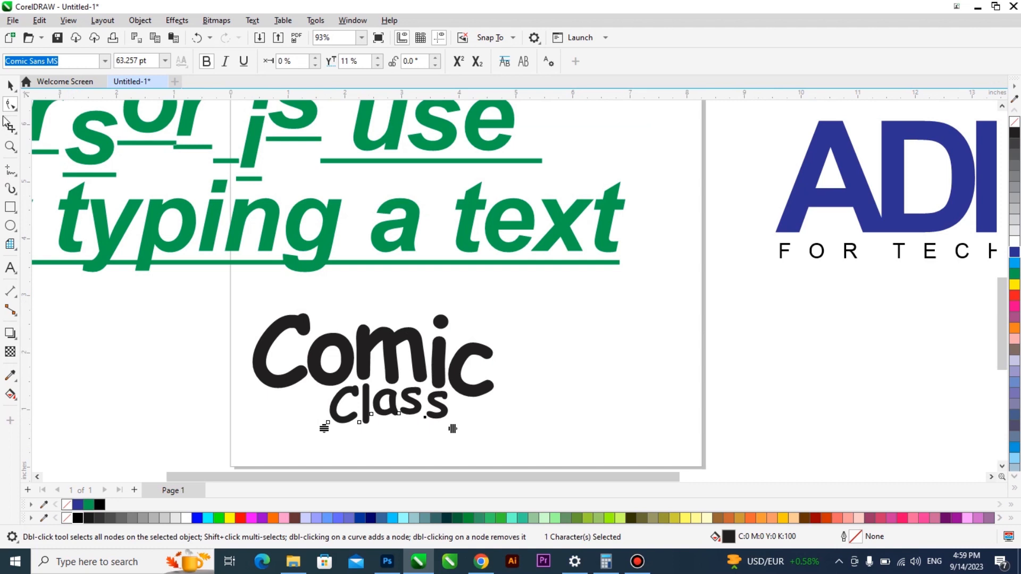
Step: Select "Comic" and "Class" together, enlarge them to about 5.35 by 2.45 inches, and shift them slightly right on the page
{"action": "left_click", "coordinate": [13, 85]}
{"action": "left_click_drag", "start_coordinate": [173, 297], "coordinate": [556, 451]}
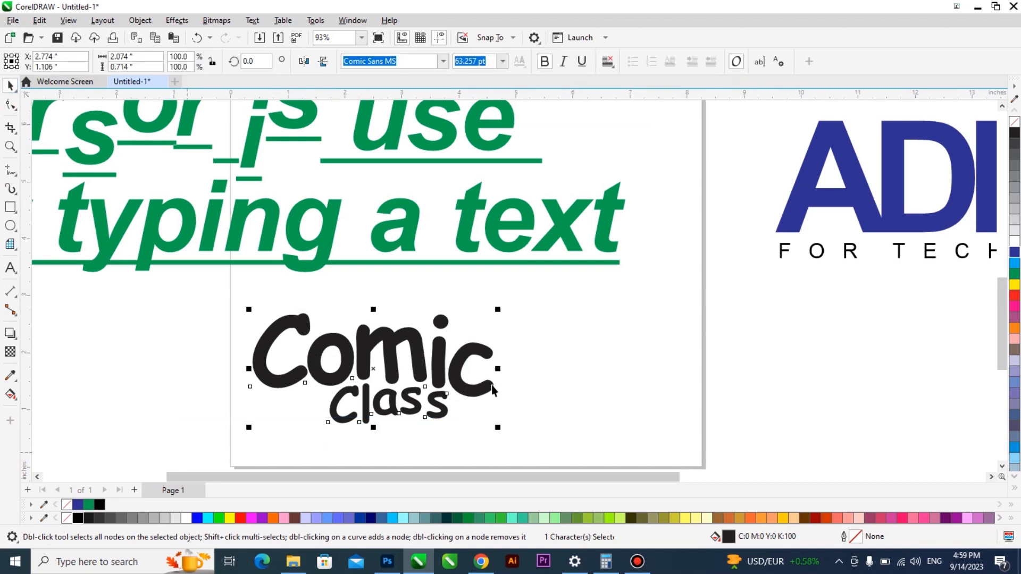
{"action": "left_click_drag", "start_coordinate": [475, 390], "coordinate": [510, 391]}
{"action": "left_click_drag", "start_coordinate": [532, 428], "coordinate": [565, 442]}
{"action": "left_click_drag", "start_coordinate": [522, 394], "coordinate": [556, 394]}
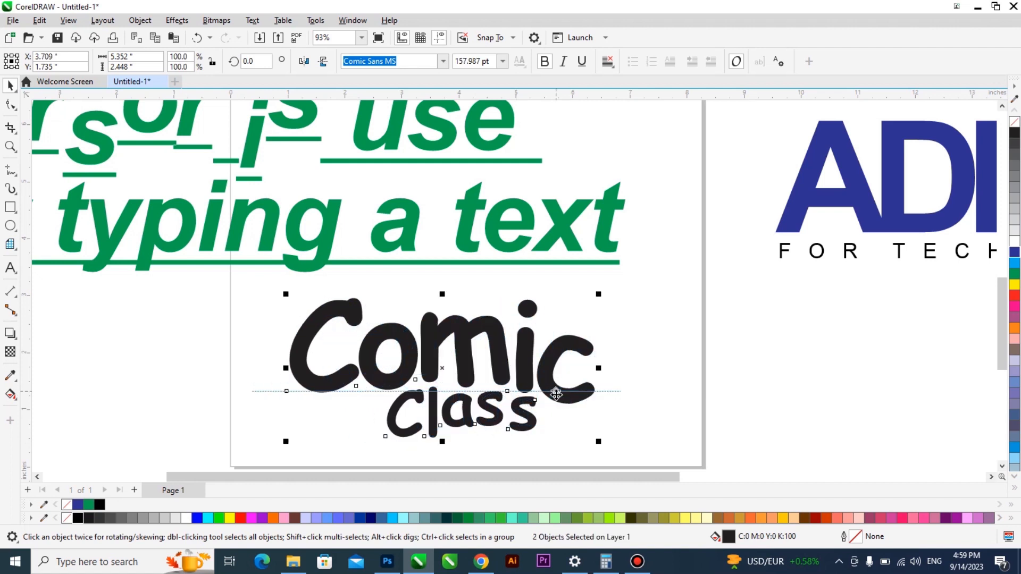
Step: Colour individual letters of "Comic": "C" red, "o" light blue and "m" purple
{"action": "left_click", "coordinate": [400, 339]}
{"action": "left_click", "coordinate": [9, 269]}
{"action": "left_click_drag", "start_coordinate": [287, 337], "coordinate": [357, 345]}
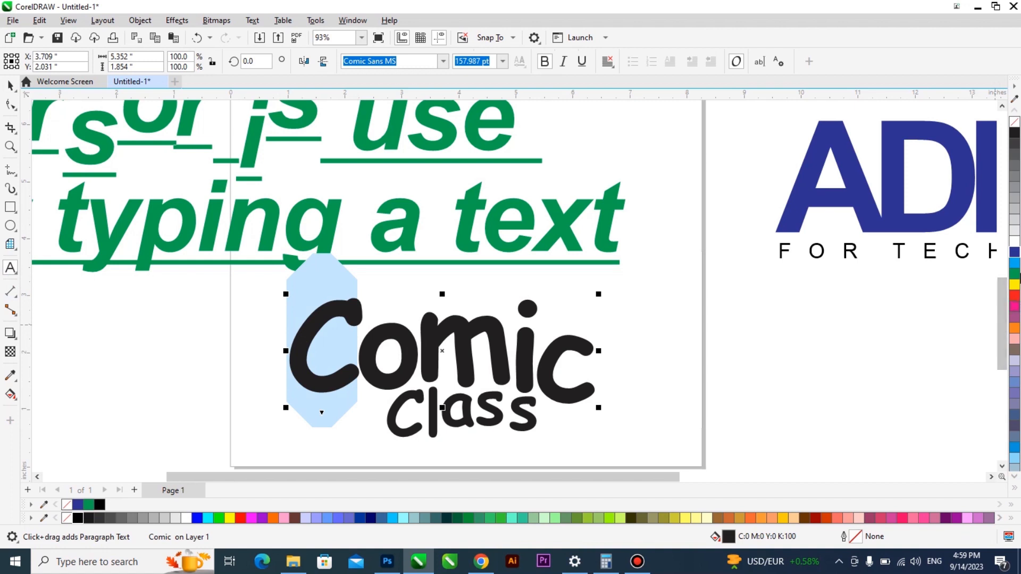
{"action": "left_click", "coordinate": [1015, 297]}
{"action": "left_click_drag", "start_coordinate": [415, 340], "coordinate": [372, 340]}
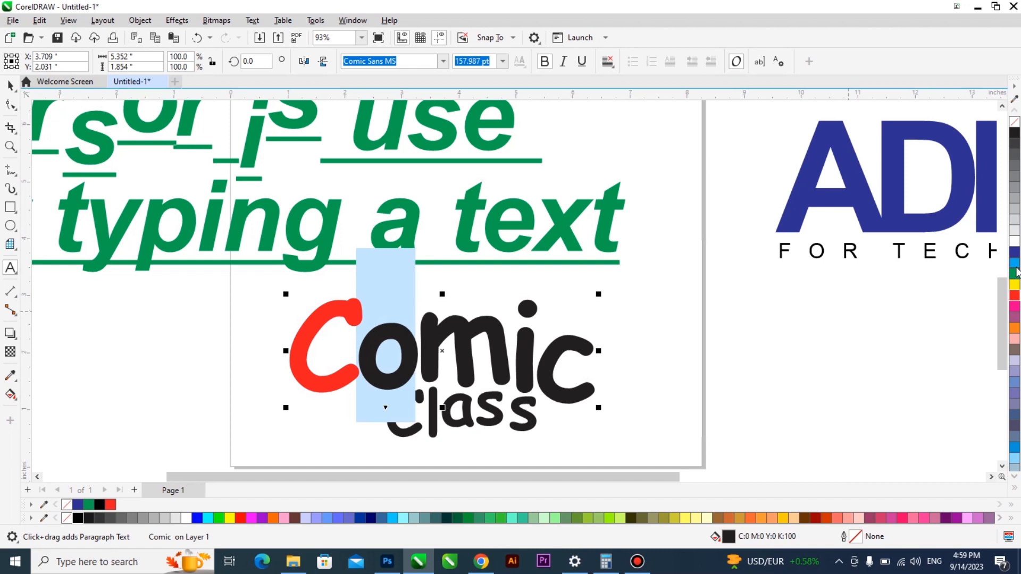
{"action": "left_click", "coordinate": [1015, 266]}
{"action": "left_click", "coordinate": [417, 341]}
{"action": "left_click_drag", "start_coordinate": [416, 341], "coordinate": [510, 338]}
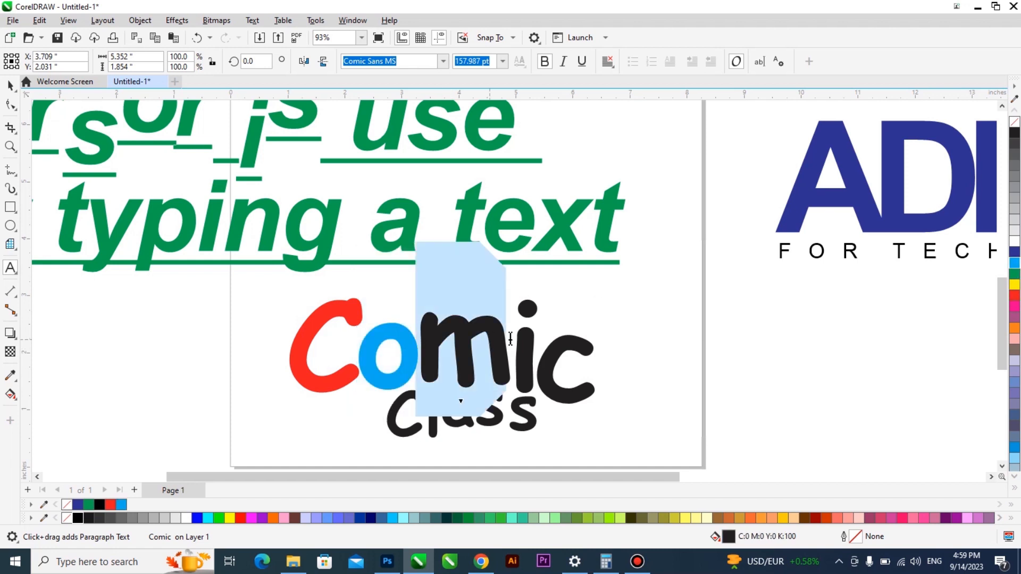
{"action": "left_click", "coordinate": [1015, 317]}
{"action": "left_click_drag", "start_coordinate": [468, 346], "coordinate": [600, 351]}
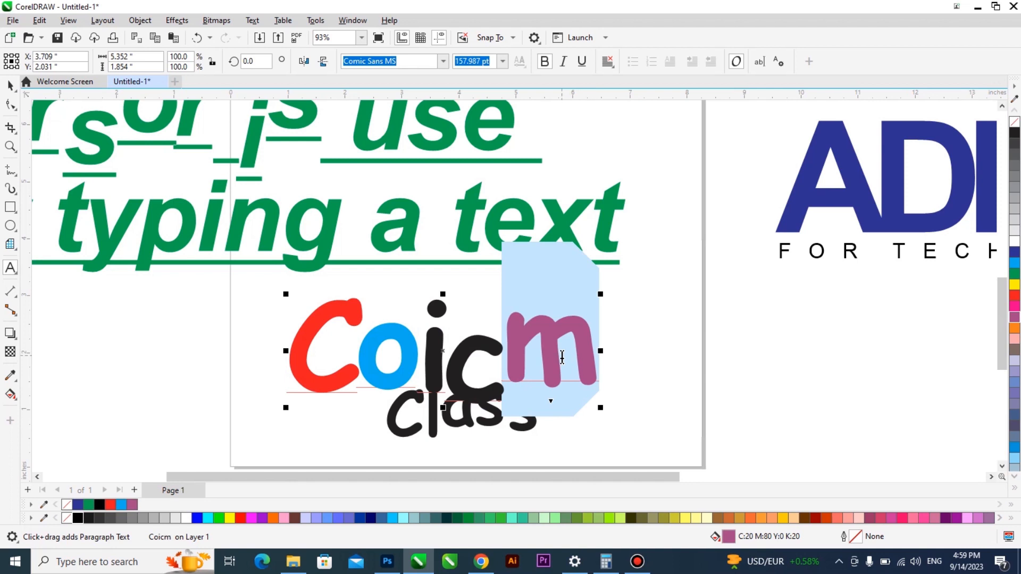
{"action": "left_click", "coordinate": [562, 358]}
{"action": "key", "text": "ctrl+z"}
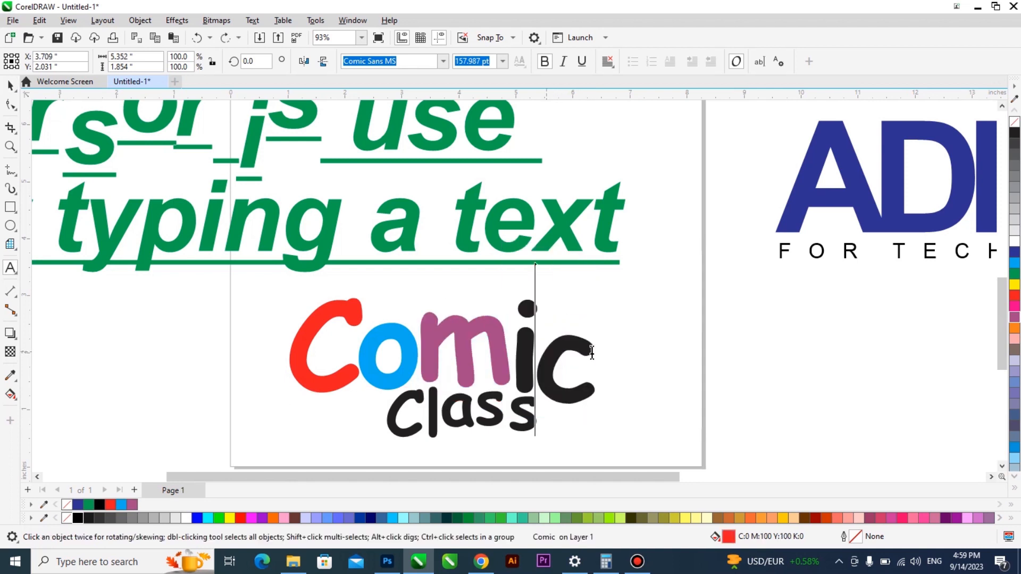
Step: Colour the final "c" of "Comic" yellow and finish editing the text
{"action": "left_click", "coordinate": [592, 351], "text": "shift"}
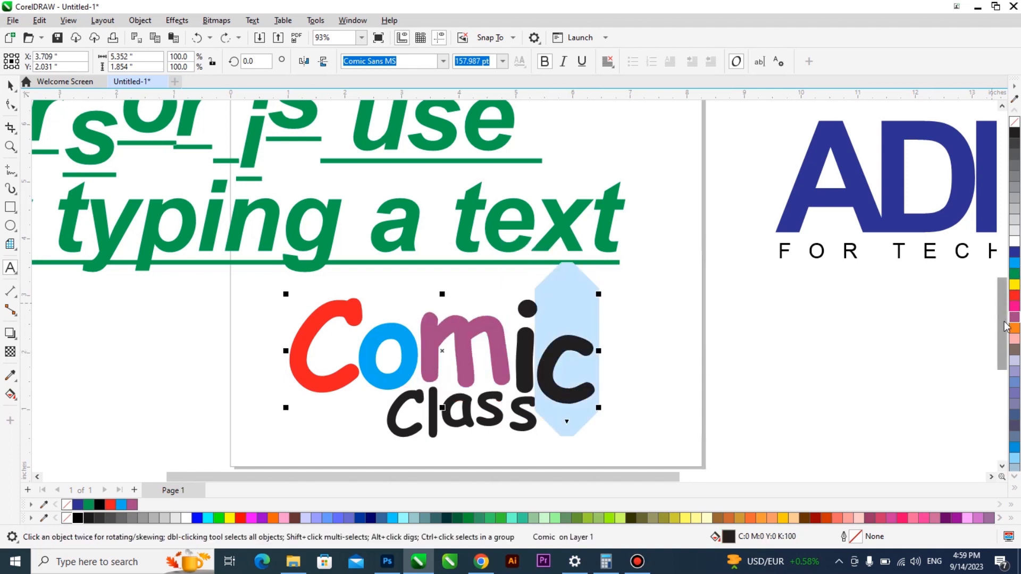
{"action": "left_click", "coordinate": [1016, 286]}
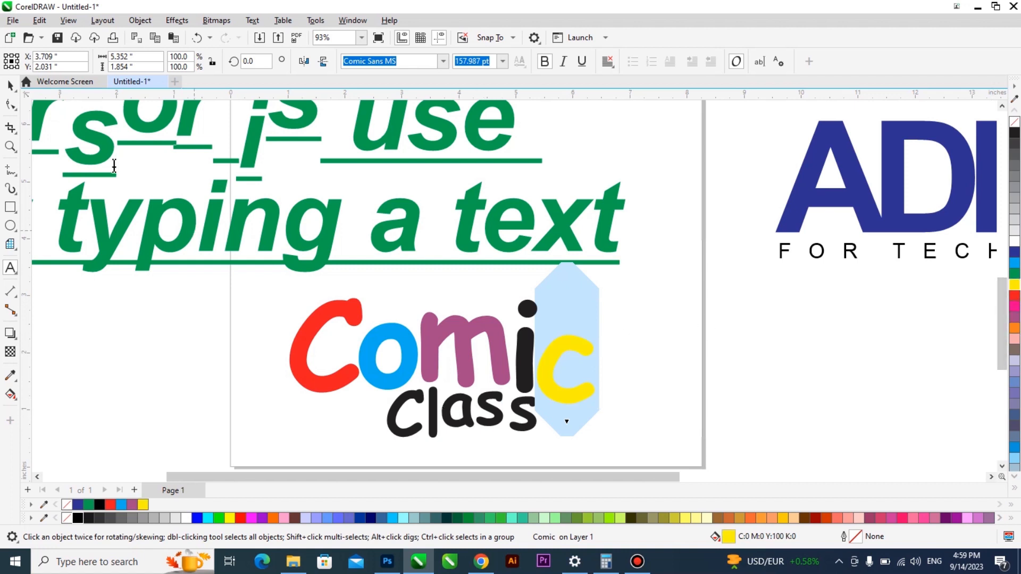
{"action": "left_click", "coordinate": [7, 85]}
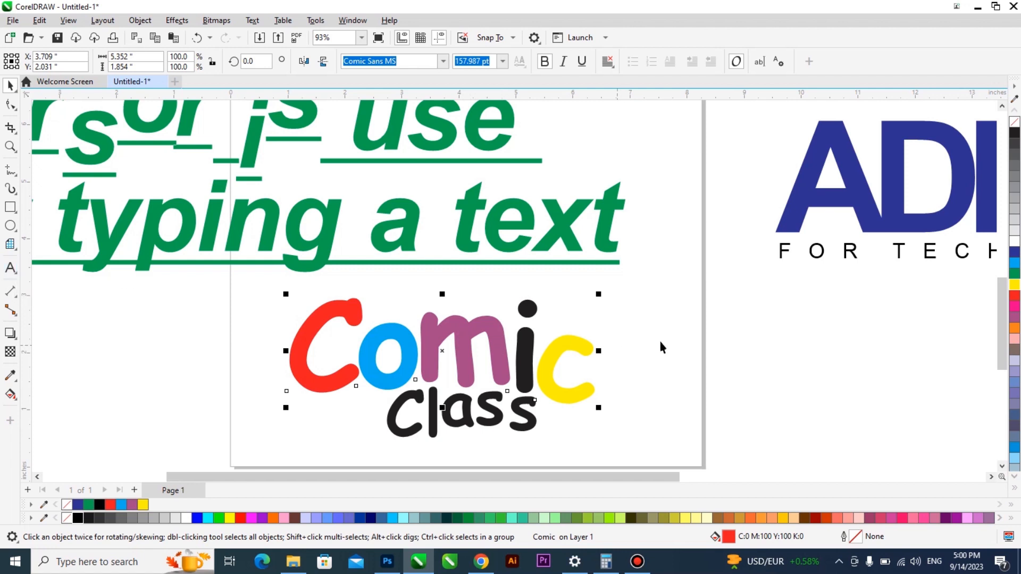
Step: Ungroup the "ADMIN FOR TECHNOLOGY" design and clear the selection
{"action": "scroll", "coordinate": [409, 336], "scroll_direction": "down", "scroll_amount": 4}
{"action": "scroll", "coordinate": [760, 244], "scroll_direction": "up", "scroll_amount": 3}
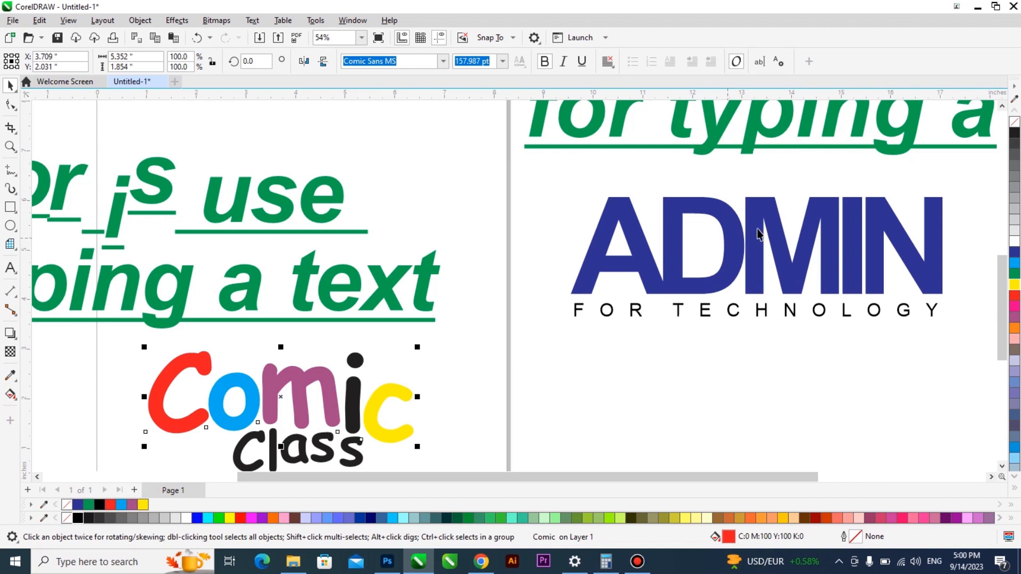
{"action": "left_click", "coordinate": [849, 247]}
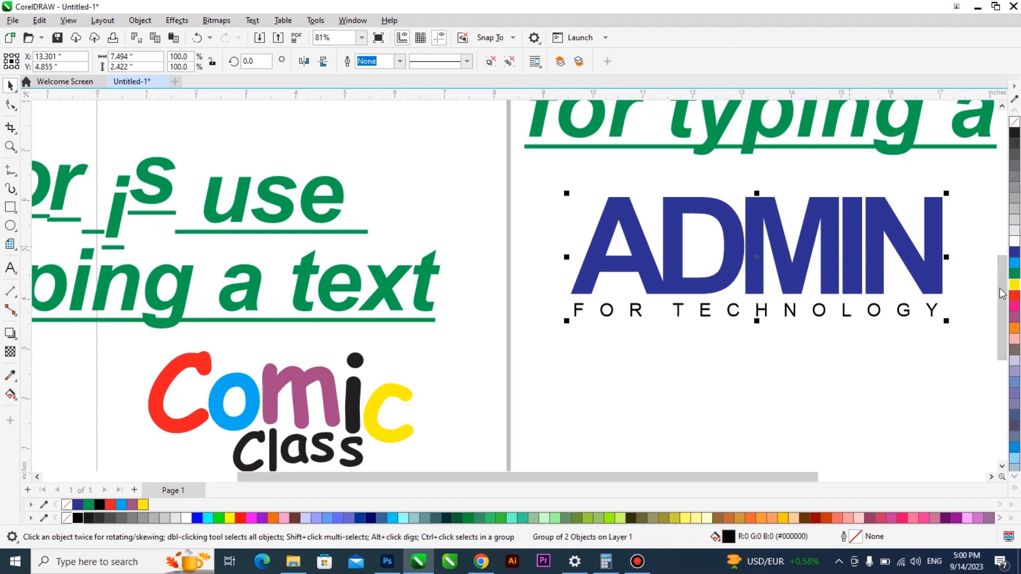
{"action": "left_click", "coordinate": [484, 61]}
{"action": "left_click", "coordinate": [477, 201]}
Step: Try several fill colours on "ADMIN", settle on green, and give the word a red outline
{"action": "left_click", "coordinate": [611, 218]}
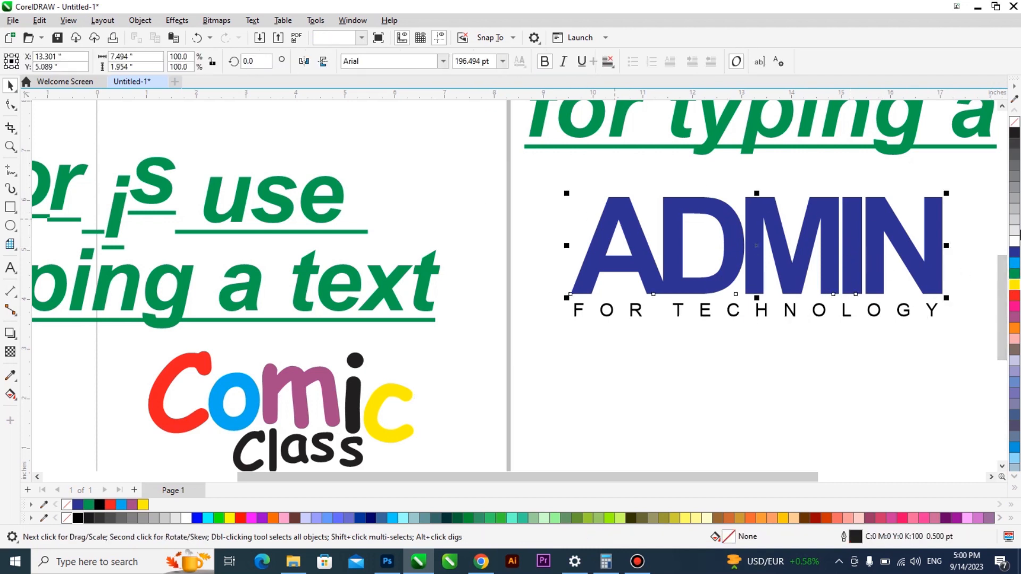
{"action": "left_click", "coordinate": [1015, 274]}
{"action": "left_click", "coordinate": [1015, 263]}
{"action": "left_click", "coordinate": [1015, 252]}
{"action": "left_click", "coordinate": [1015, 274]}
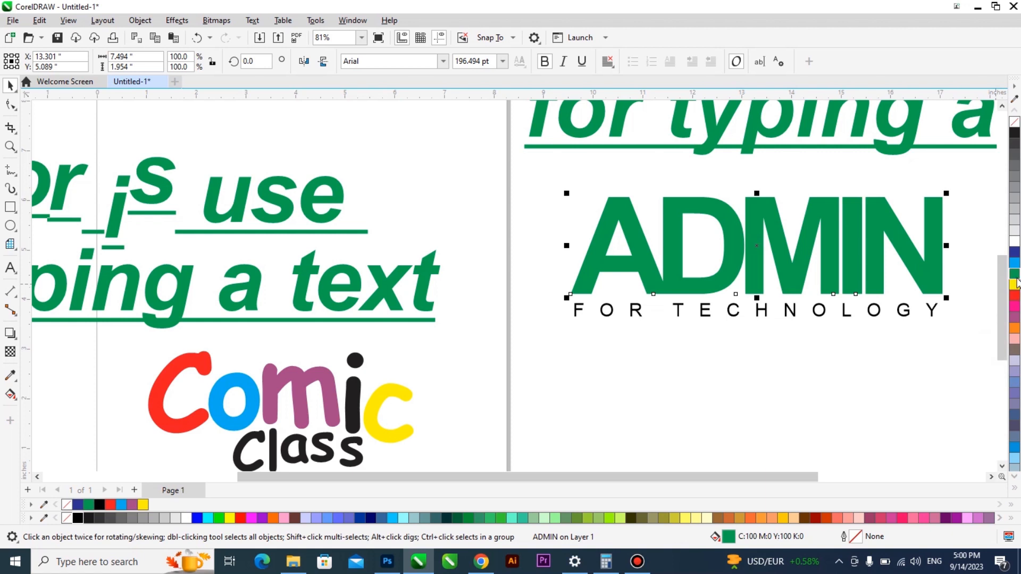
{"action": "right_click", "coordinate": [1015, 296]}
{"action": "scroll", "coordinate": [726, 269], "scroll_direction": "up", "scroll_amount": 2}
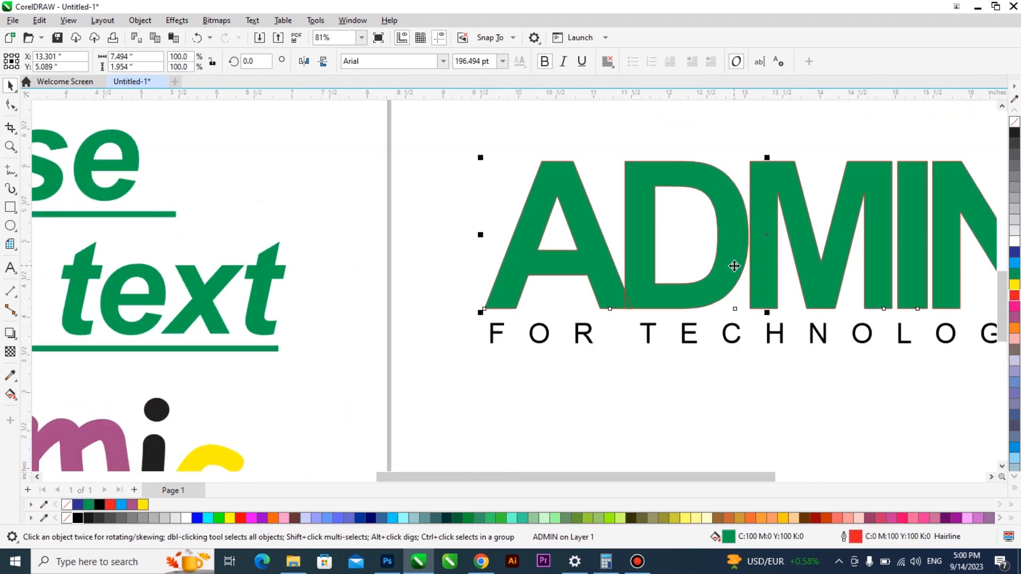
{"action": "scroll", "coordinate": [472, 244], "scroll_direction": "down", "scroll_amount": 2}
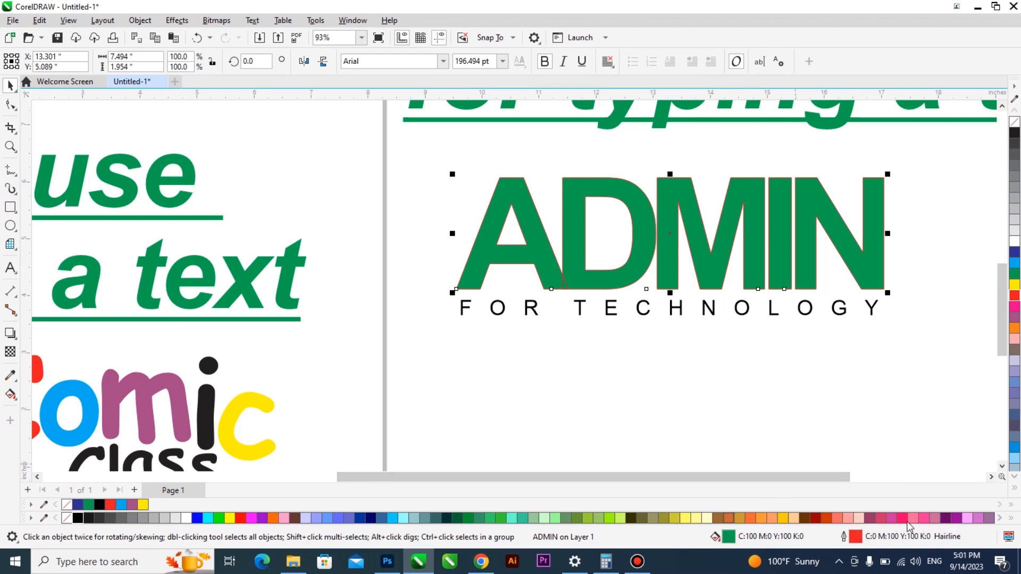
Step: Draw a rectangle about 3.09 by 1.77 inches below "FOR TECHNOLOGY" with a red outline and yellow fill
{"action": "left_click", "coordinate": [11, 207]}
{"action": "left_click_drag", "start_coordinate": [530, 355], "coordinate": [707, 456]}
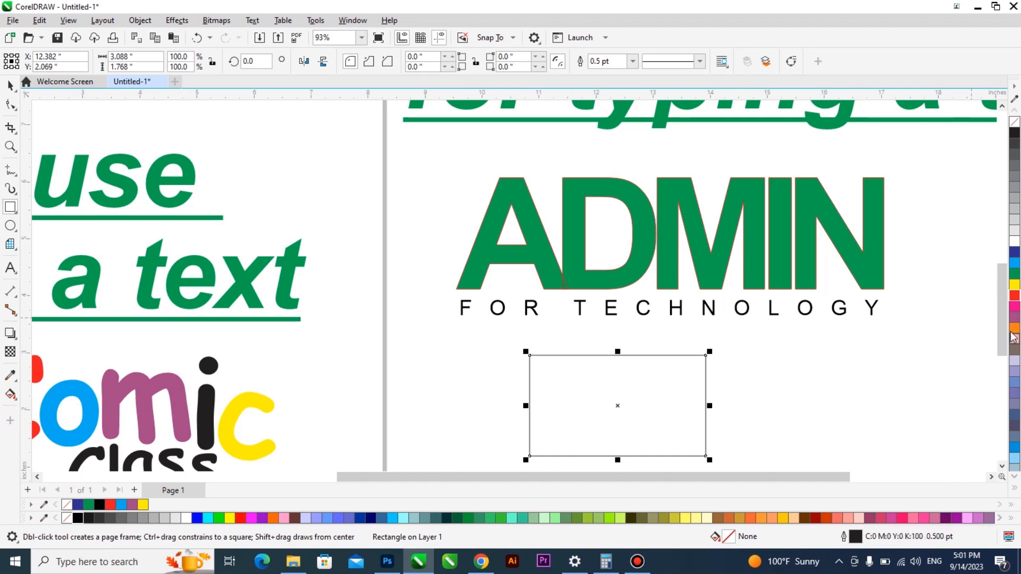
{"action": "right_click", "coordinate": [1014, 296]}
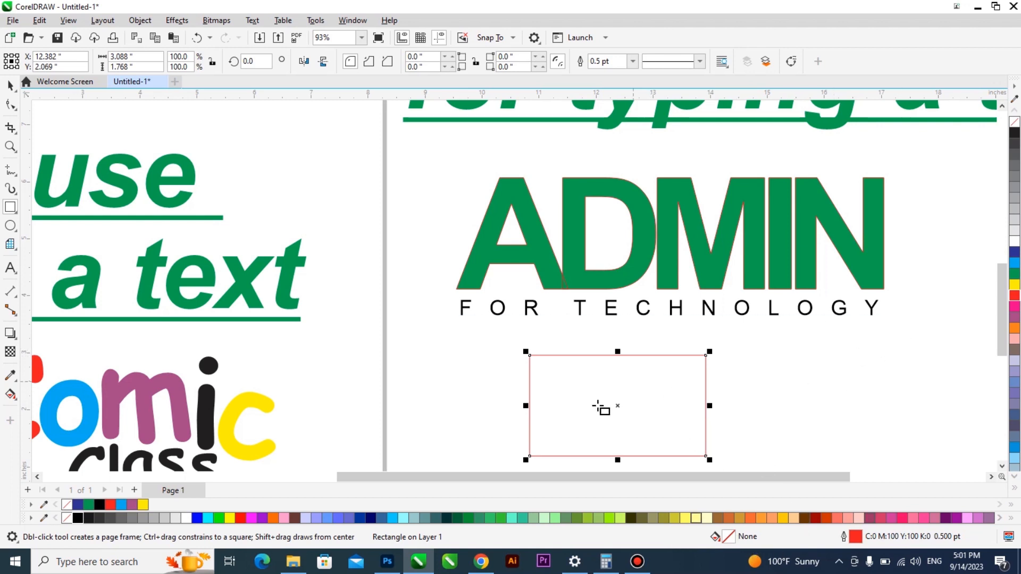
{"action": "left_click", "coordinate": [1015, 284]}
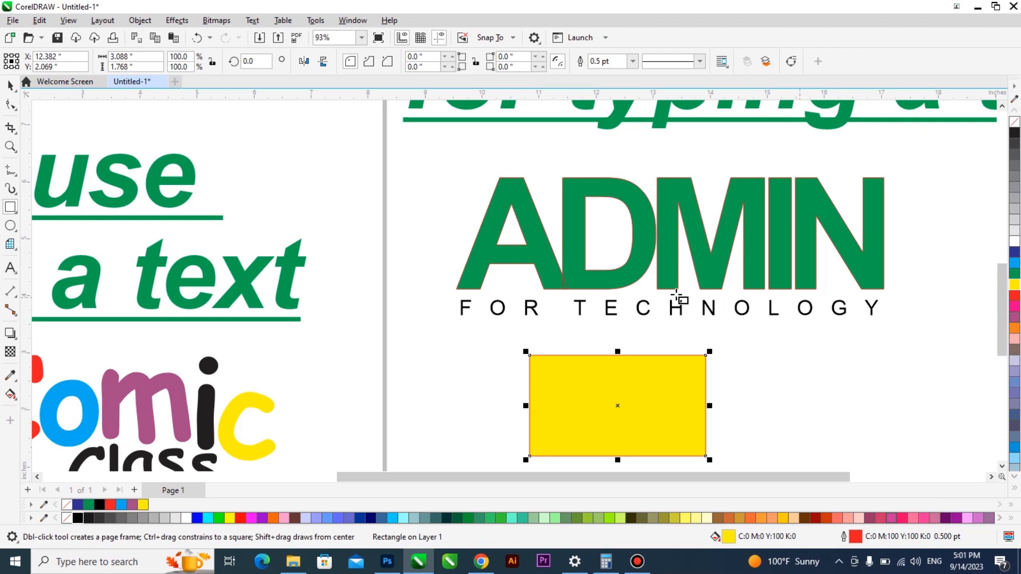
Step: Enlarge the yellow rectangle proportionally to about 3.67 by 2.10 inches
{"action": "left_click", "coordinate": [10, 85]}
{"action": "left_click", "coordinate": [523, 218]}
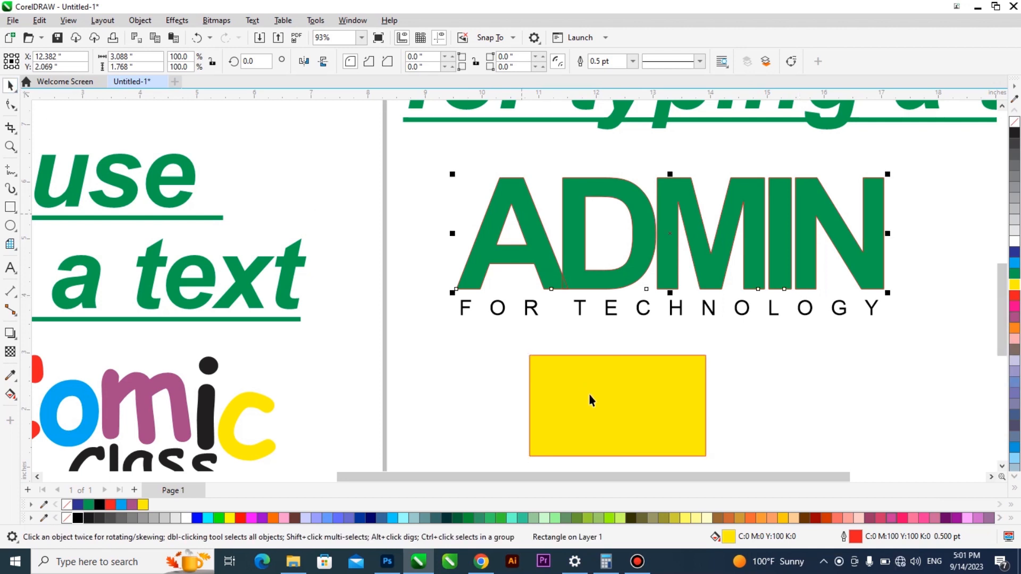
{"action": "left_click", "coordinate": [592, 400]}
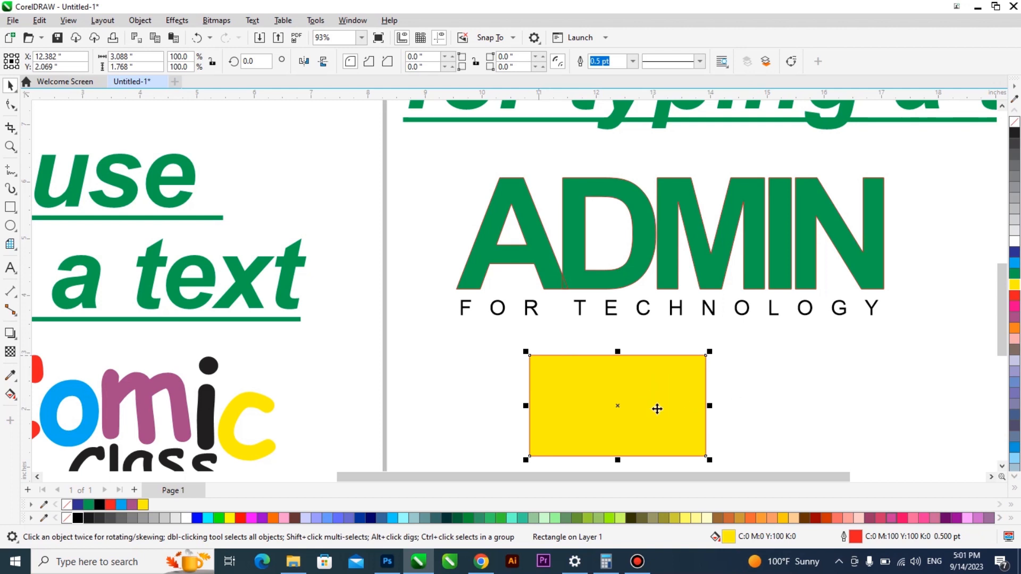
{"action": "left_click_drag", "start_coordinate": [711, 352], "coordinate": [755, 332]}
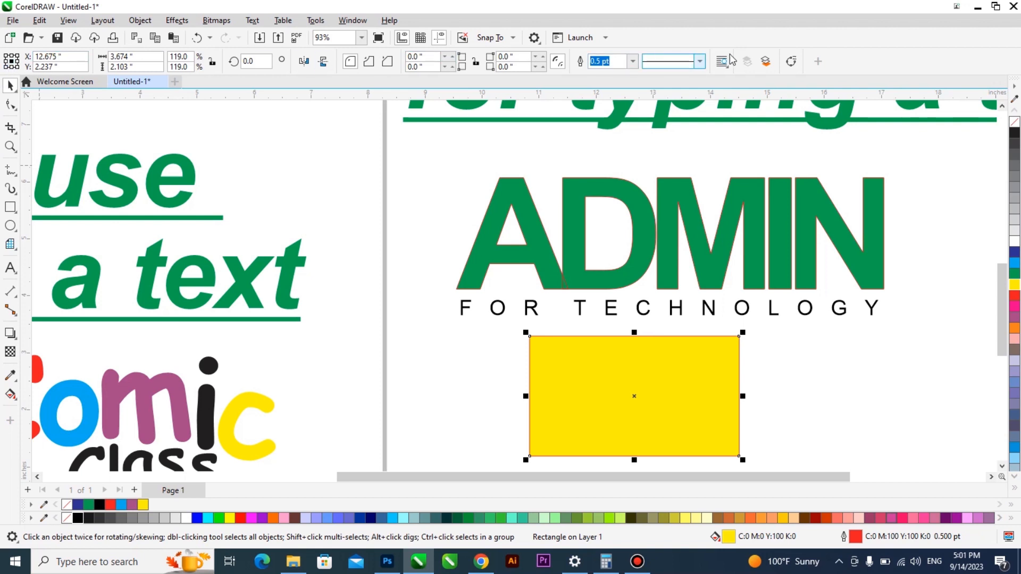
Step: Try an 8 pt outline on the yellow rectangle, and set its outline width to 3 pt
{"action": "left_click", "coordinate": [633, 61]}
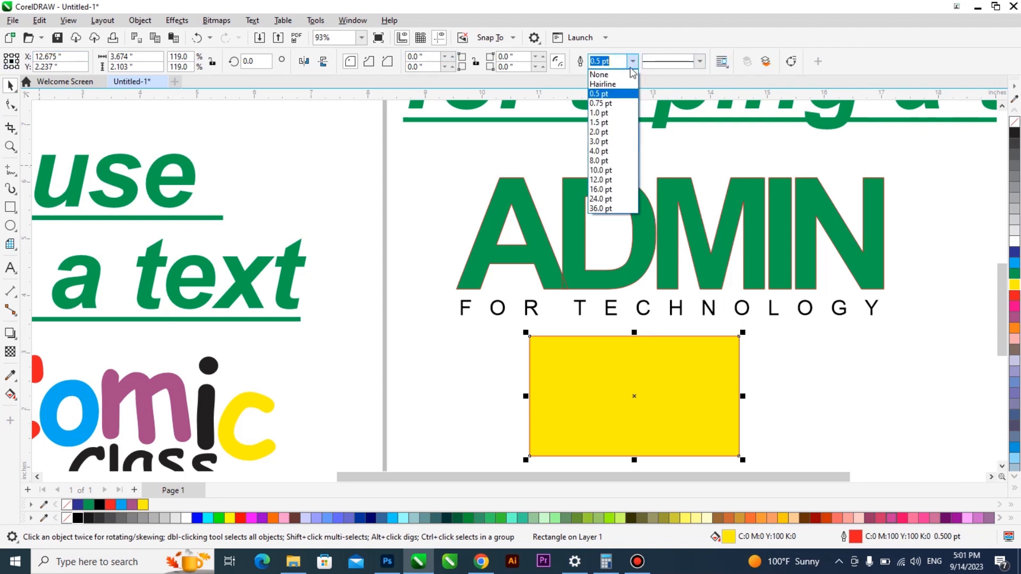
{"action": "left_click", "coordinate": [602, 160]}
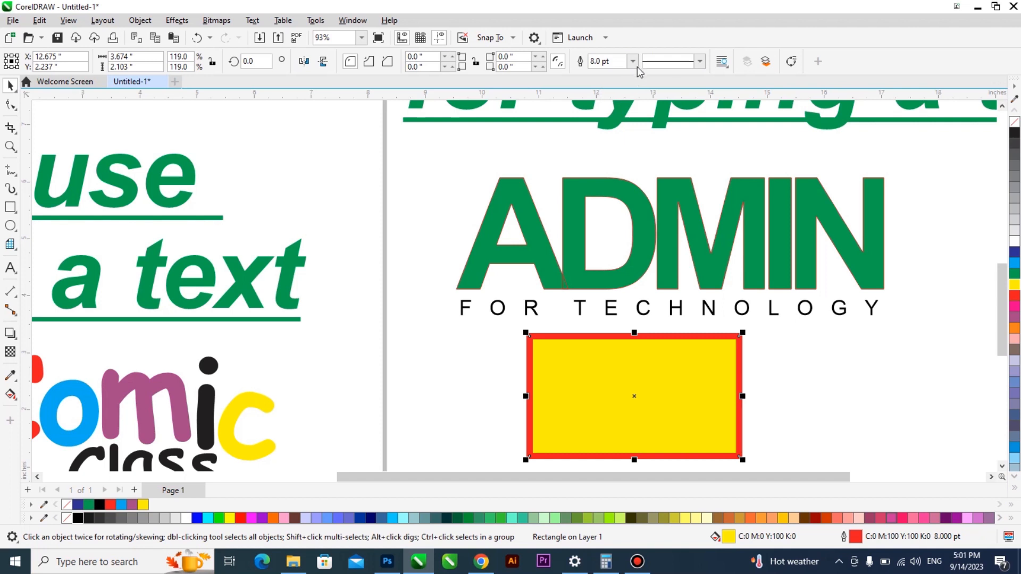
{"action": "left_click", "coordinate": [634, 61]}
{"action": "left_click", "coordinate": [616, 147]}
{"action": "left_click", "coordinate": [634, 62]}
{"action": "left_click", "coordinate": [611, 142]}
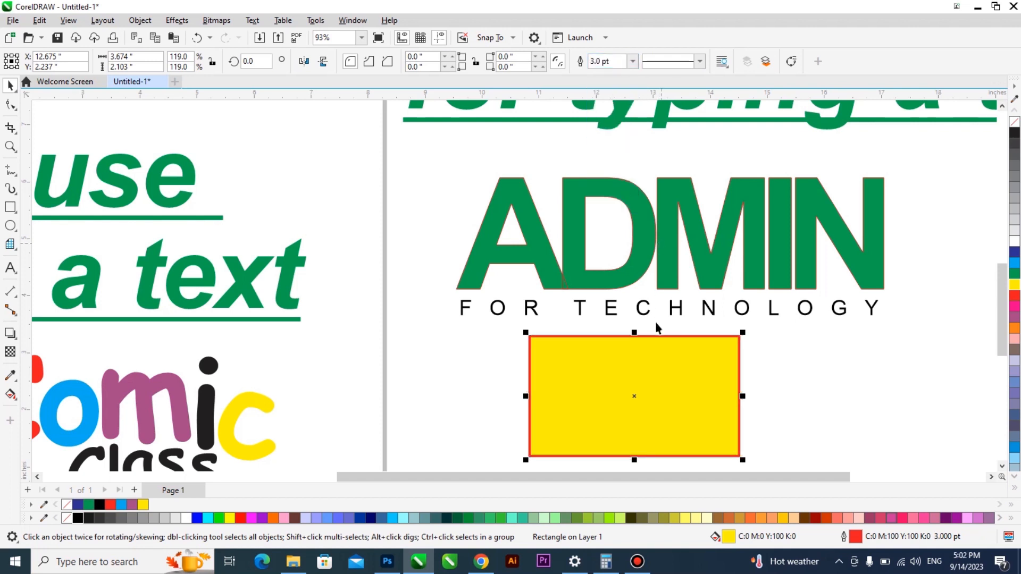
Step: Open the outline pen settings for "ADMIN" and choose red as the outline colour
{"action": "left_click", "coordinate": [642, 266]}
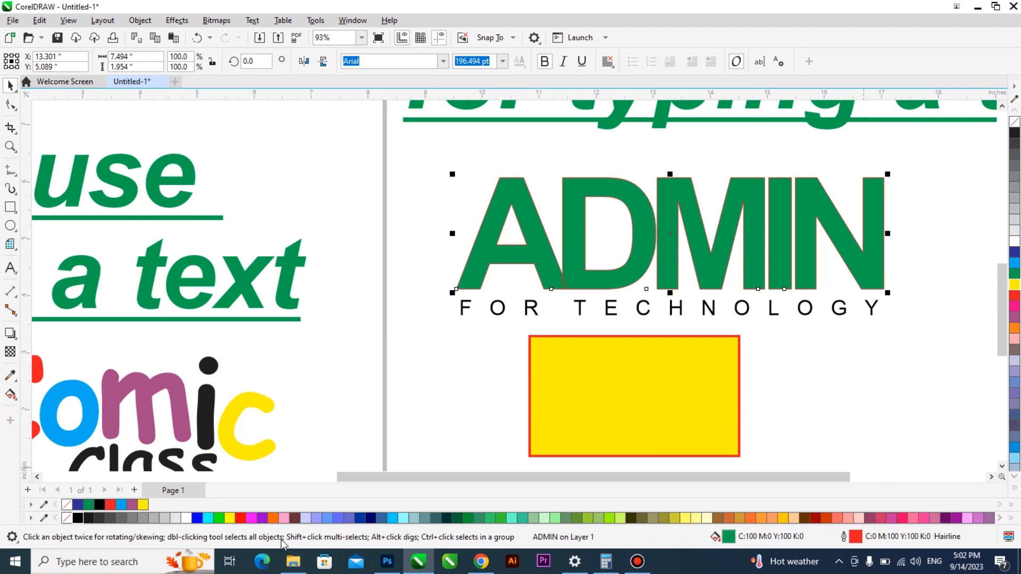
{"action": "double_click", "coordinate": [875, 538]}
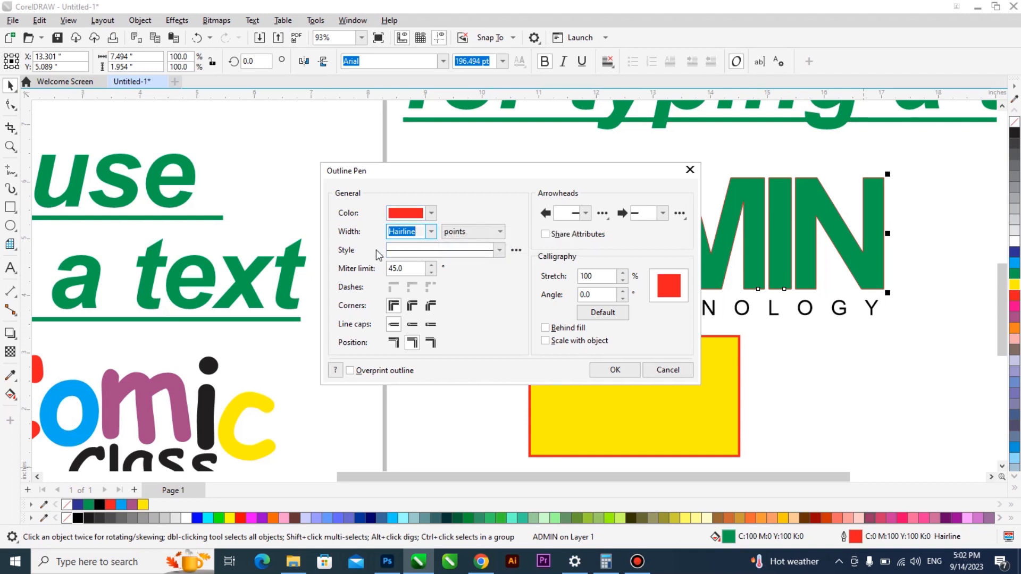
{"action": "left_click", "coordinate": [432, 213]}
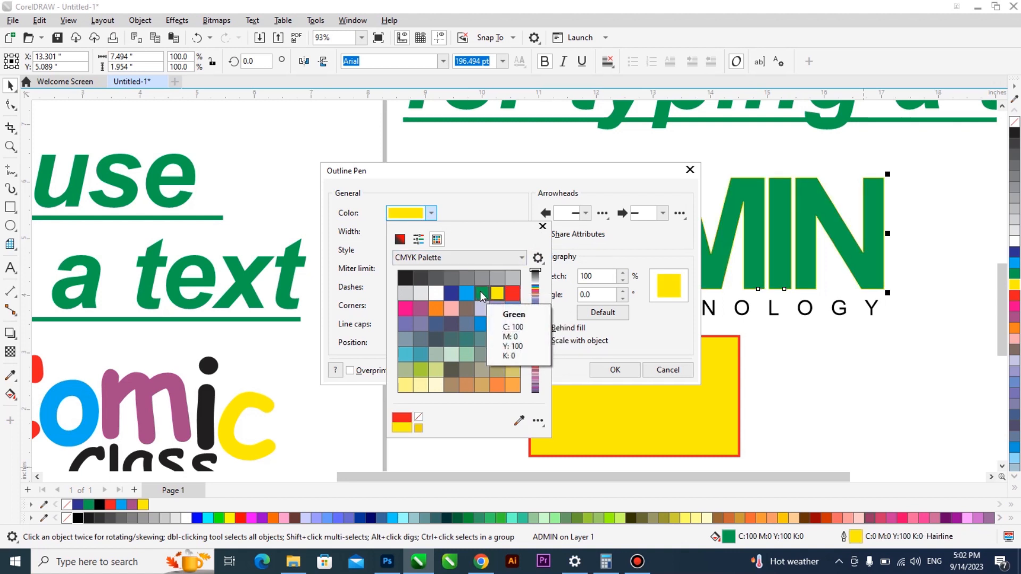
{"action": "left_click", "coordinate": [514, 292]}
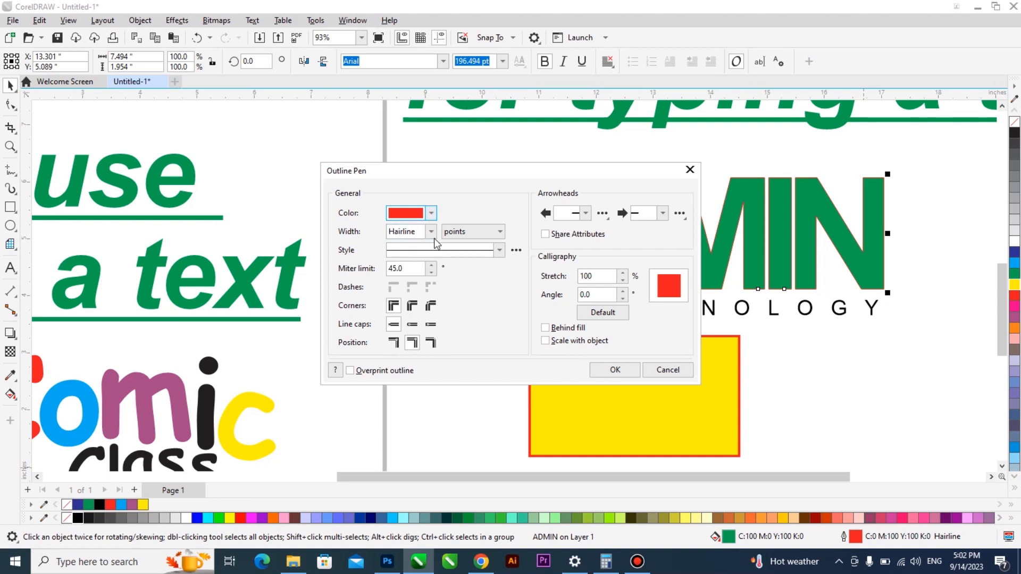
Step: Try 8 pt and 3 pt outline widths on "ADMIN", and set the width to 4 pt with points as the unit
{"action": "left_click", "coordinate": [430, 231]}
{"action": "left_click", "coordinate": [412, 330]}
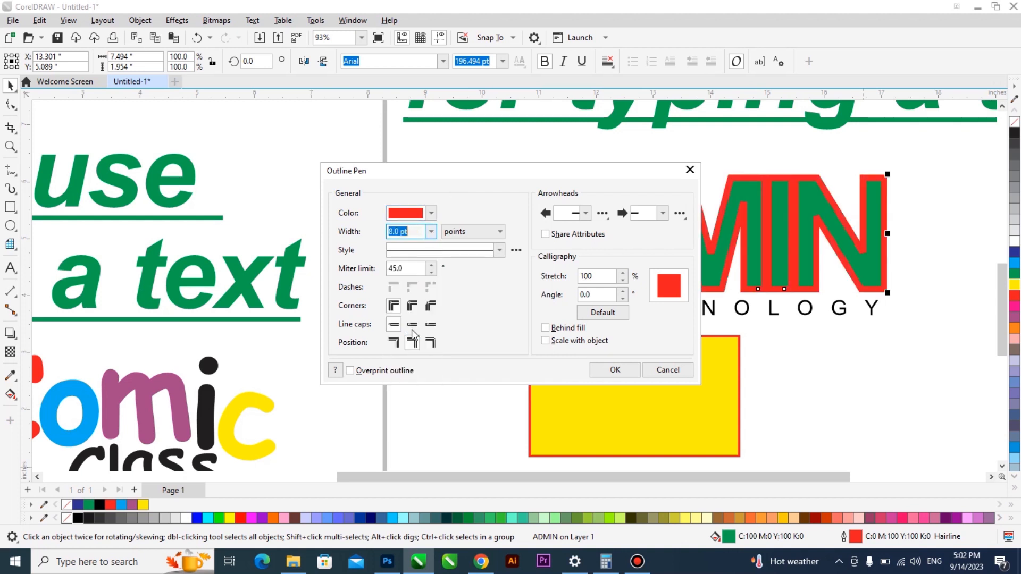
{"action": "left_click", "coordinate": [431, 231]}
{"action": "left_click", "coordinate": [410, 318]}
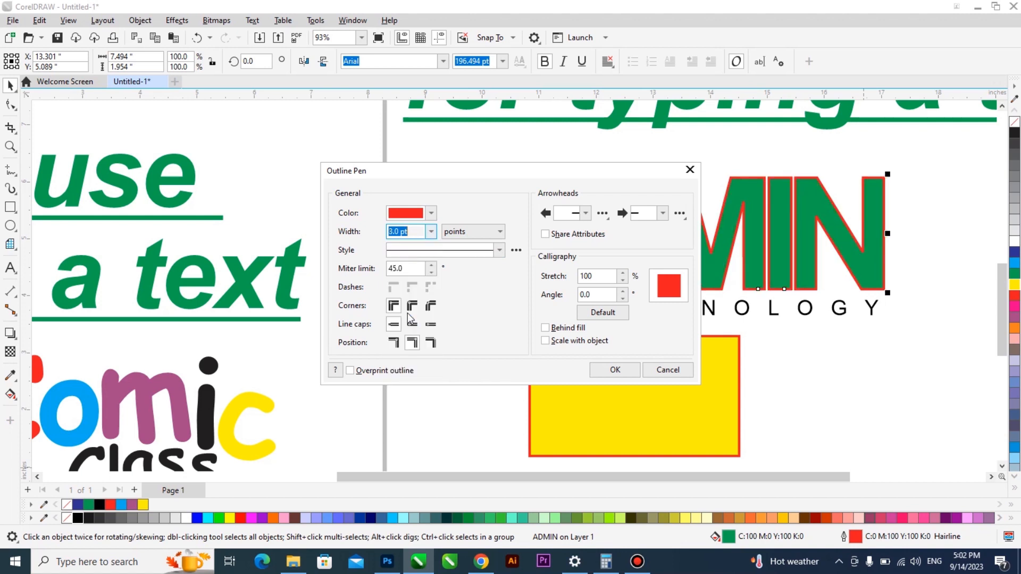
{"action": "left_click", "coordinate": [430, 231]}
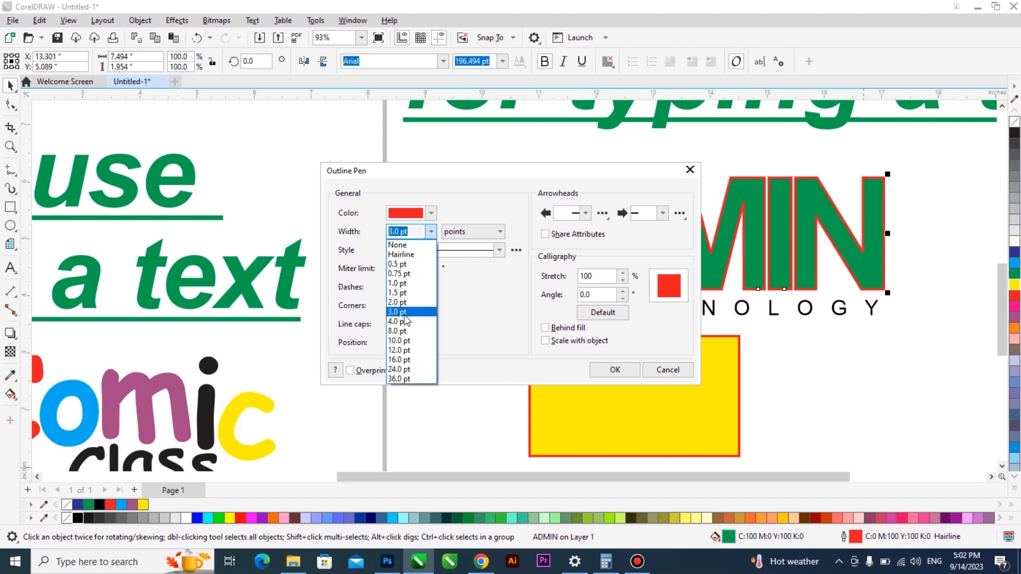
{"action": "left_click", "coordinate": [405, 321]}
{"action": "left_click", "coordinate": [500, 232]}
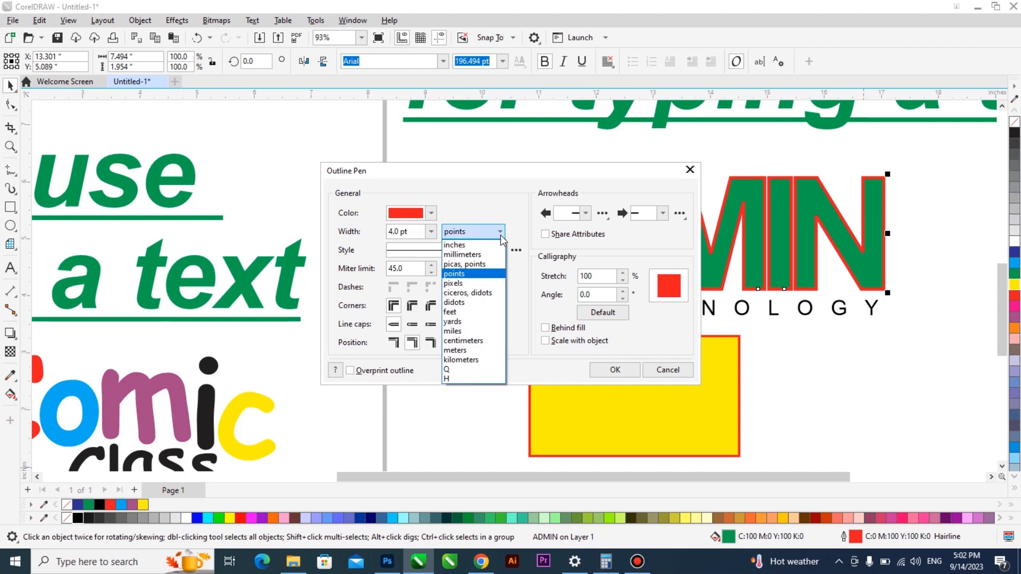
{"action": "left_click", "coordinate": [471, 273]}
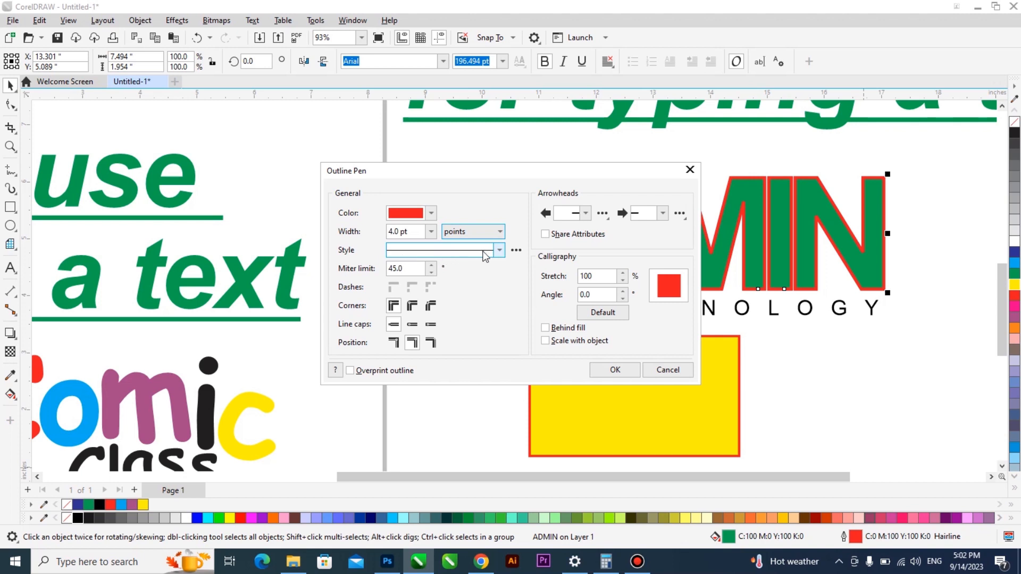
Step: Try several dotted and dashed line styles on the "ADMIN" outline, and return it to the solid line
{"action": "left_click", "coordinate": [483, 251]}
{"action": "left_click", "coordinate": [471, 314]}
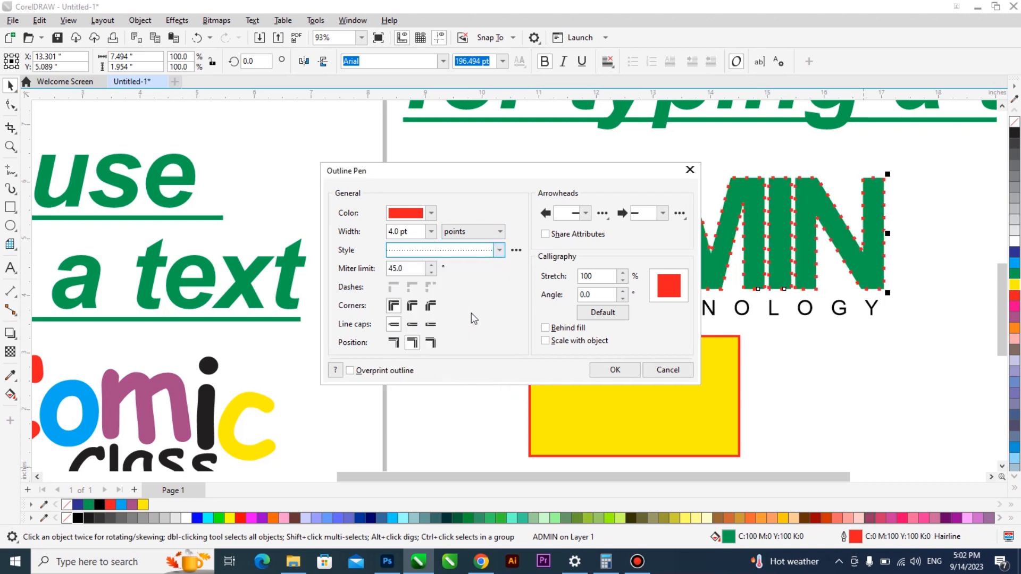
{"action": "left_click", "coordinate": [476, 251]}
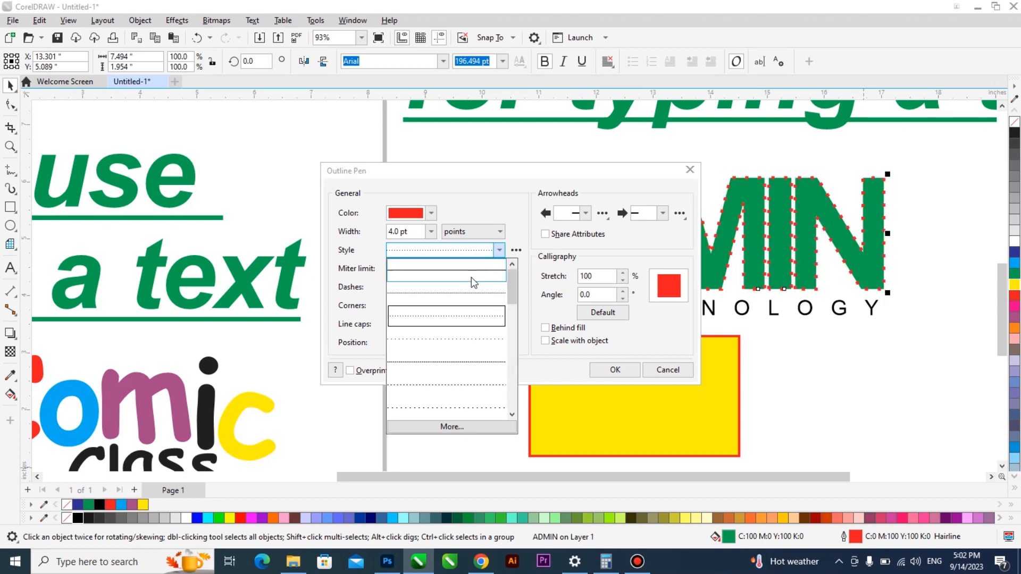
{"action": "left_click", "coordinate": [465, 340]}
{"action": "left_click", "coordinate": [480, 252]}
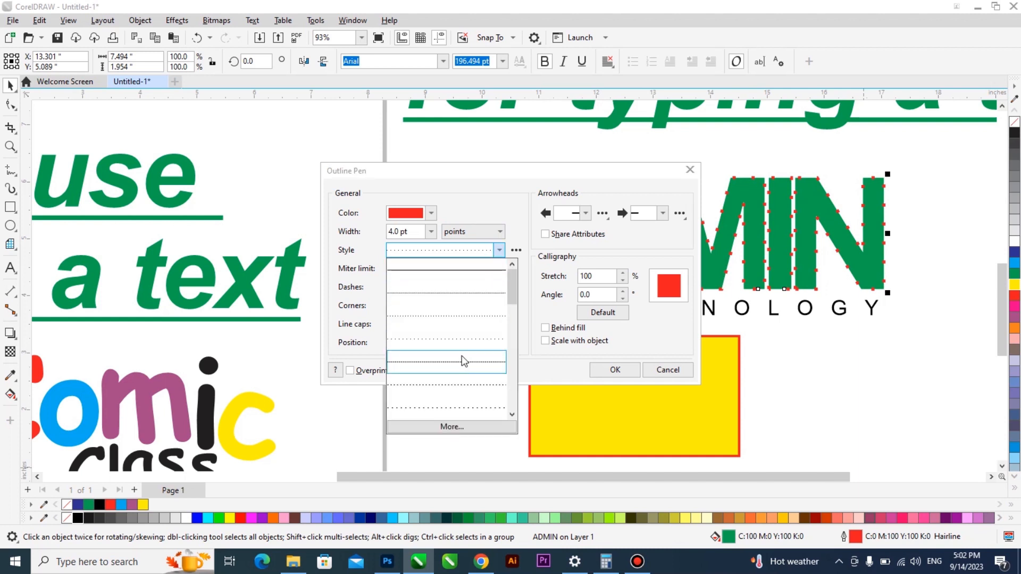
{"action": "left_click", "coordinate": [462, 362]}
{"action": "left_click", "coordinate": [463, 251]}
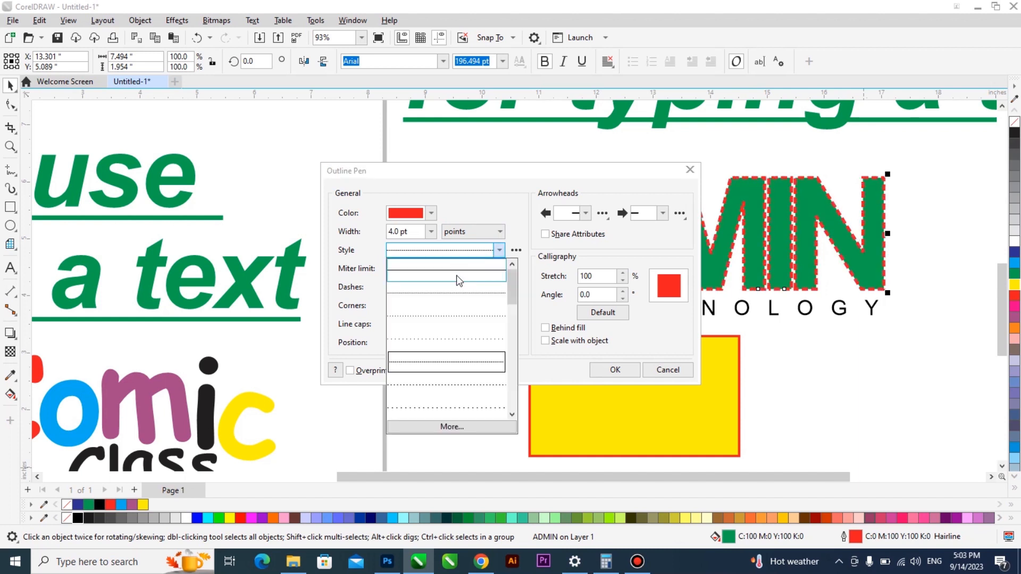
{"action": "left_click", "coordinate": [458, 277]}
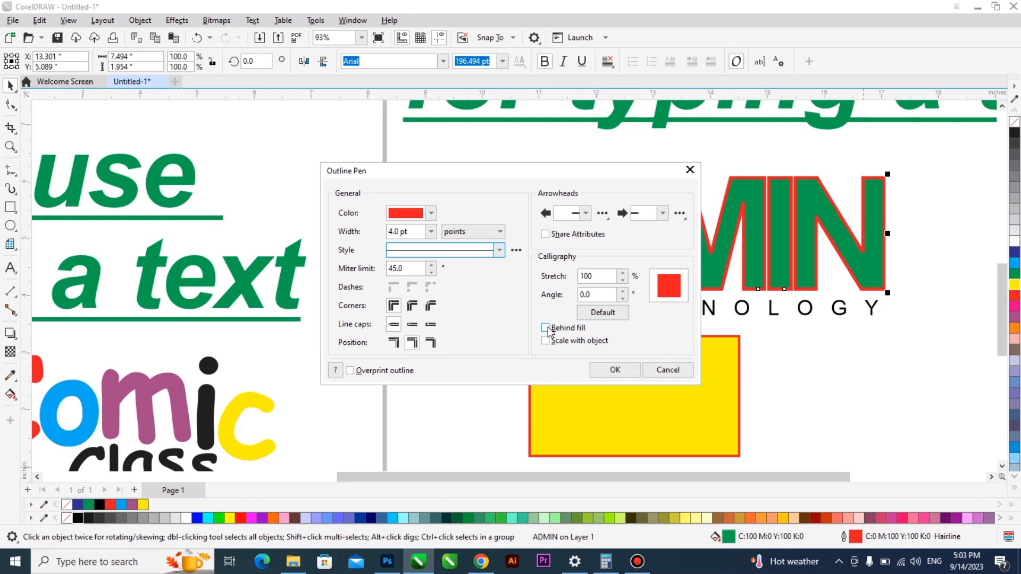
Step: Set the outline width of "ADMIN" to 8 pt, with the settings dialog moved off the text
{"action": "left_click", "coordinate": [433, 232]}
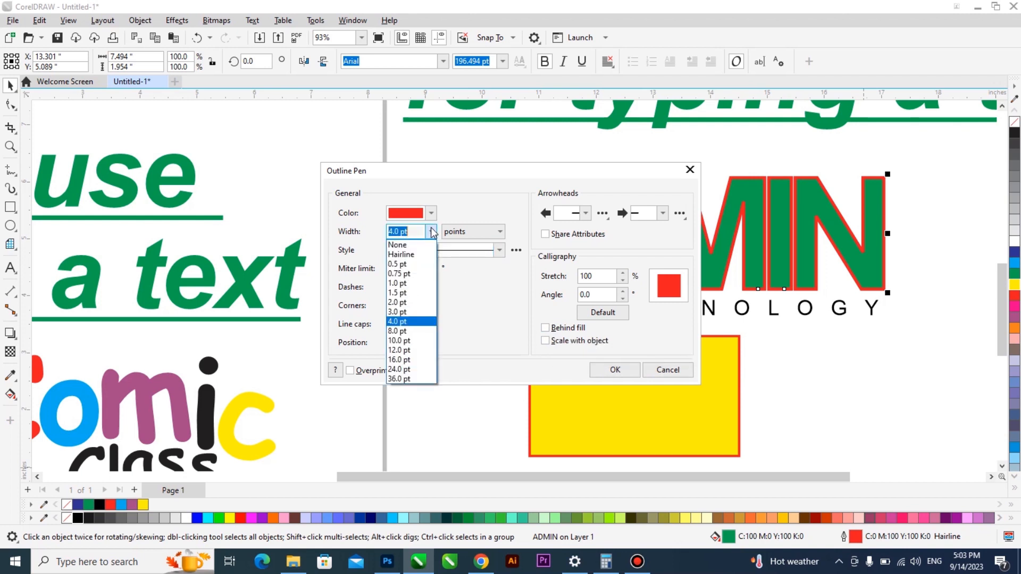
{"action": "left_click", "coordinate": [405, 331]}
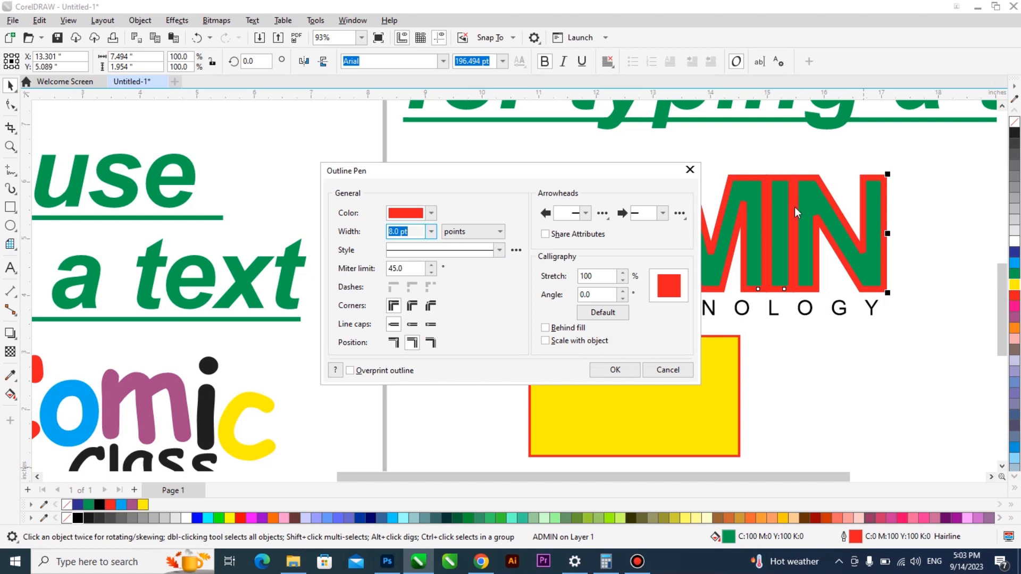
{"action": "left_click_drag", "start_coordinate": [586, 171], "coordinate": [437, 169]}
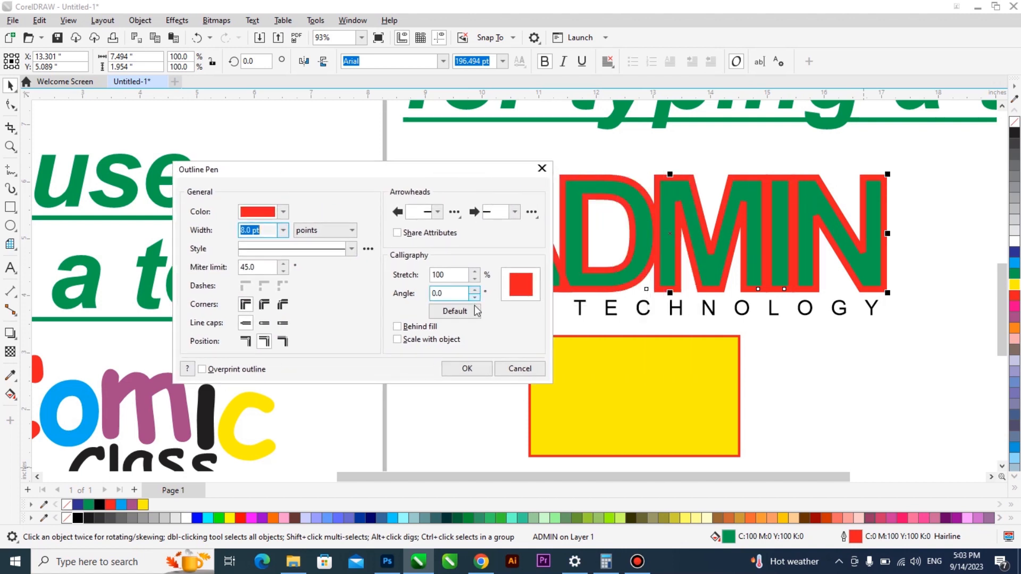
Step: Place the "ADMIN" outline behind the fill, make it scale with the object, and apply the outline settings
{"action": "left_click", "coordinate": [398, 327]}
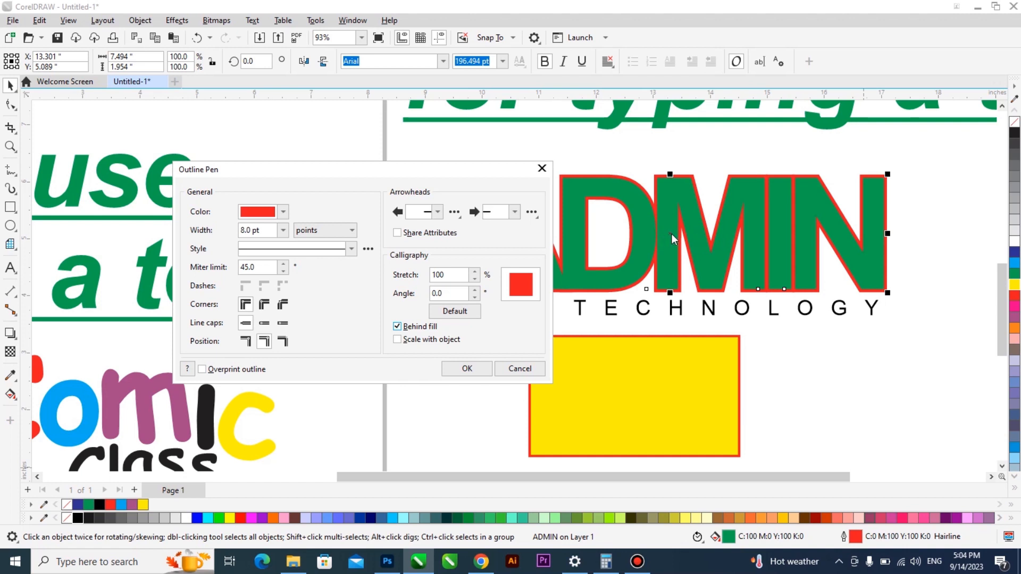
{"action": "left_click", "coordinate": [397, 328]}
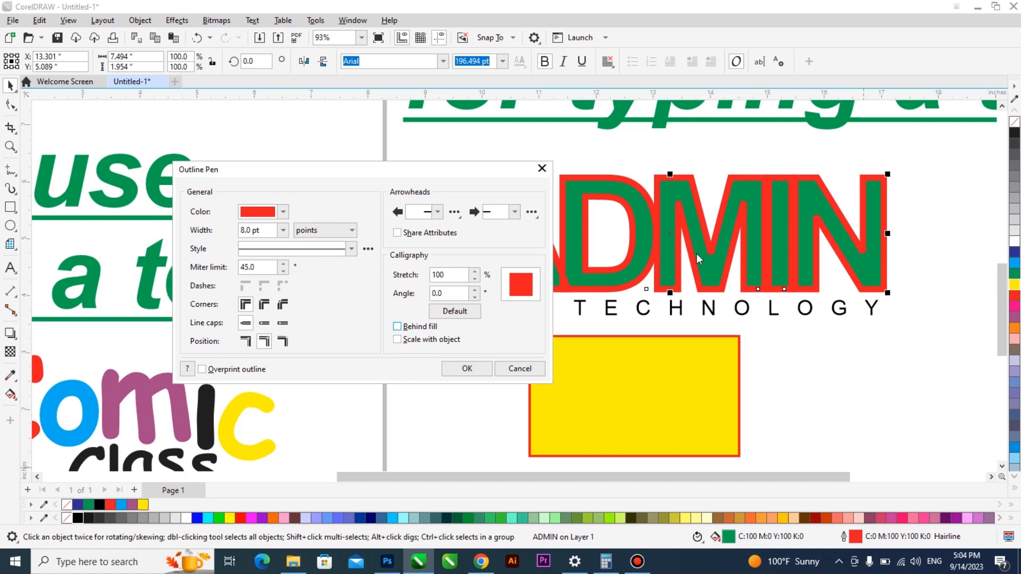
{"action": "left_click", "coordinate": [397, 327]}
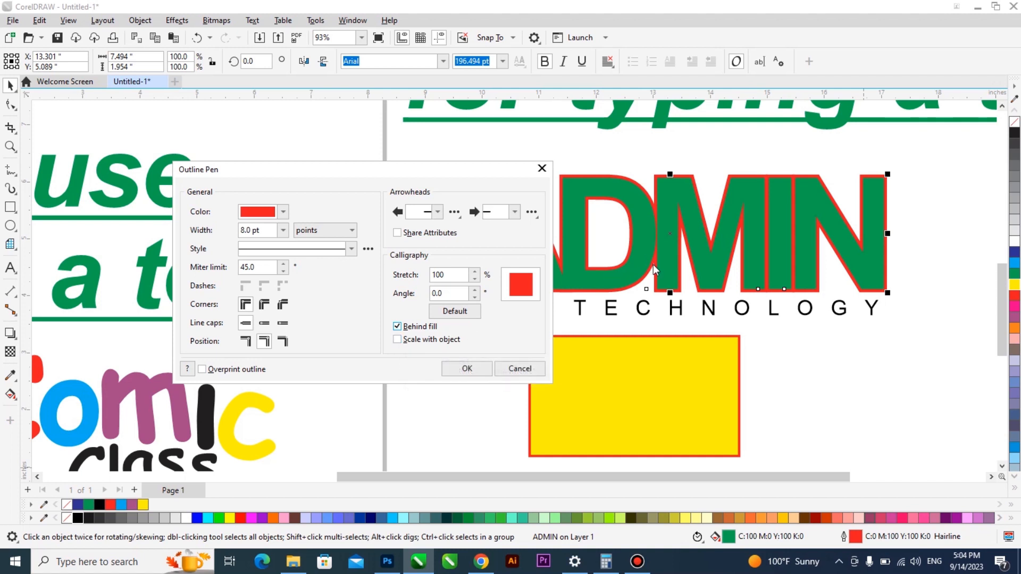
{"action": "left_click", "coordinate": [463, 295]}
{"action": "left_click", "coordinate": [398, 341]}
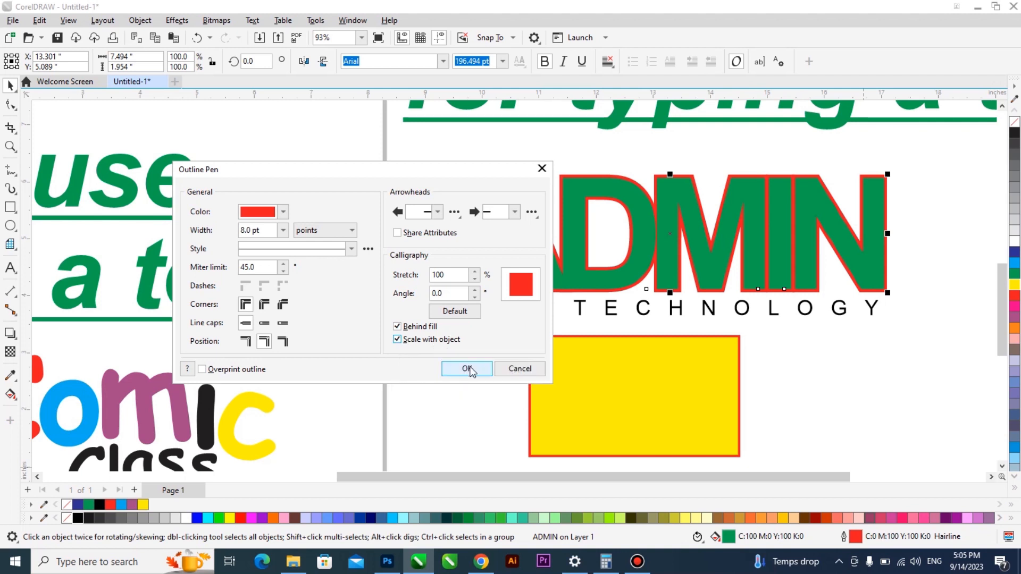
{"action": "left_click", "coordinate": [467, 369]}
Step: Try enlarging "ADMIN" to about 38.56 by 10.06 inches, inspect its outline pen settings, and undo the enlargement
{"action": "scroll", "coordinate": [341, 330], "scroll_direction": "down", "scroll_amount": 5}
{"action": "left_click_drag", "start_coordinate": [455, 286], "coordinate": [740, 169]}
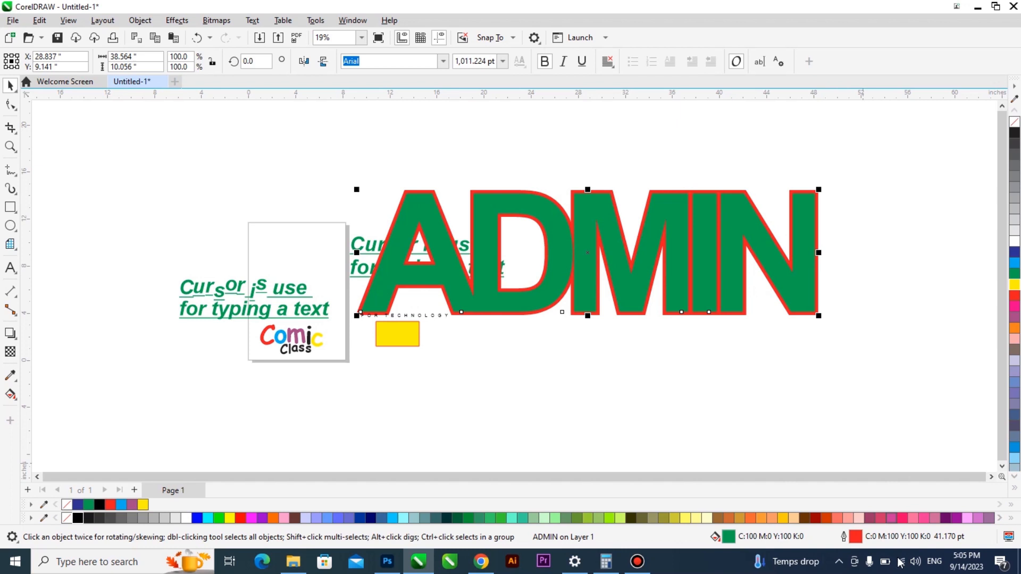
{"action": "key", "text": "F12"}
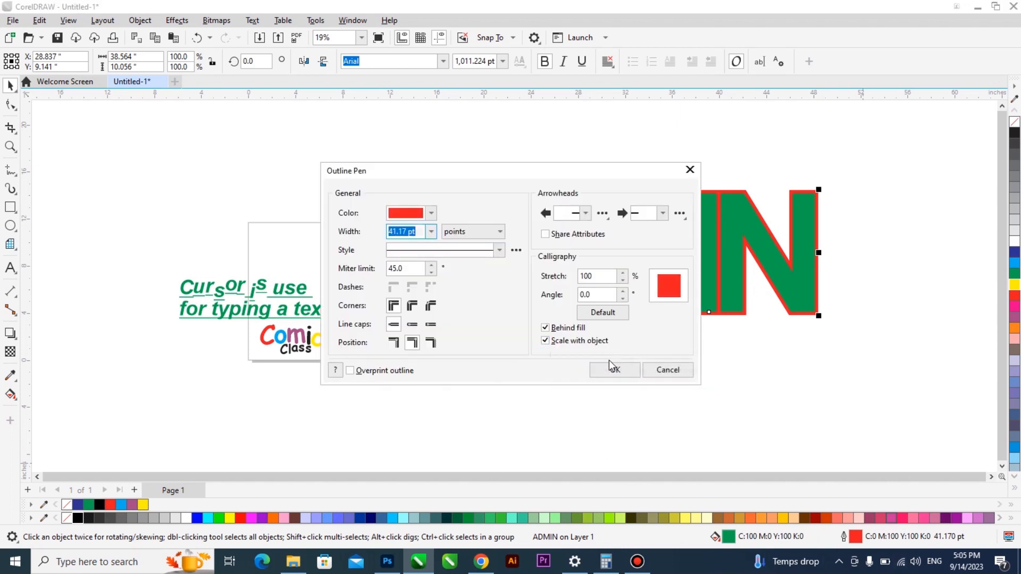
{"action": "left_click", "coordinate": [654, 376]}
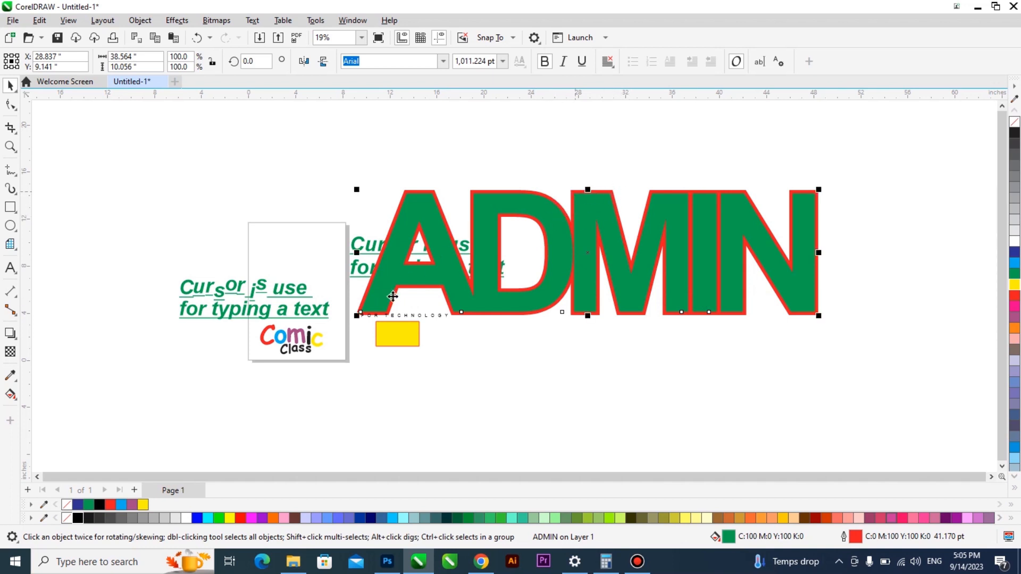
{"action": "key", "text": "ctrl+z"}
Step: Turn off scaling with the object for the "ADMIN" outline
{"action": "scroll", "coordinate": [393, 318], "scroll_direction": "up", "scroll_amount": 1}
{"action": "scroll", "coordinate": [407, 306], "scroll_direction": "up", "scroll_amount": 1}
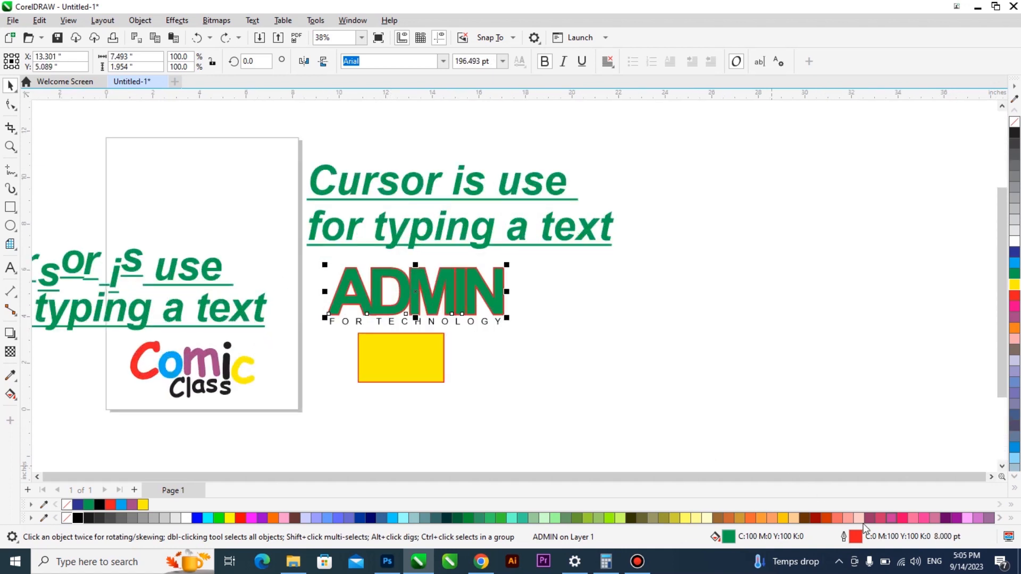
{"action": "key", "text": "F12"}
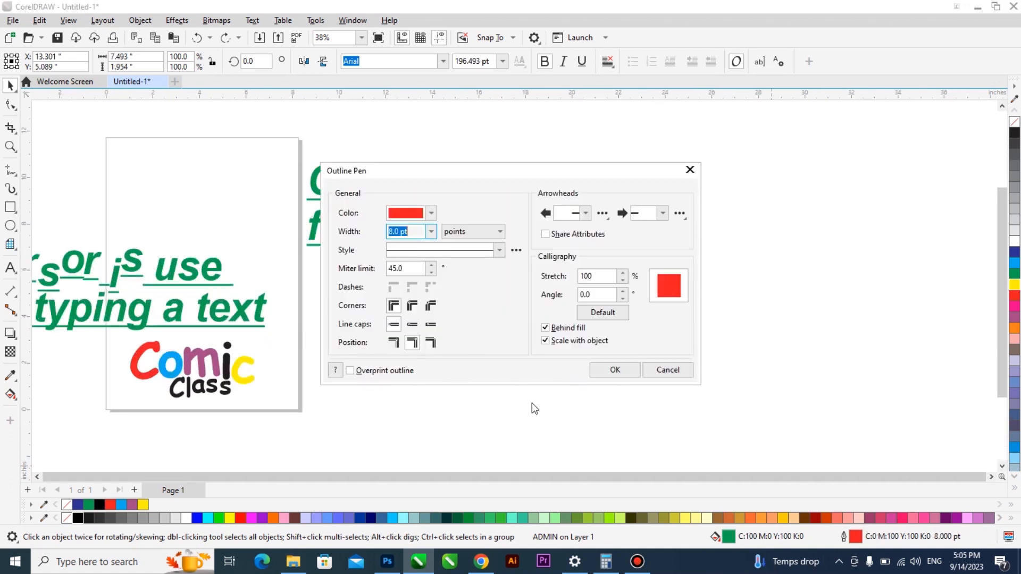
{"action": "left_click", "coordinate": [546, 340]}
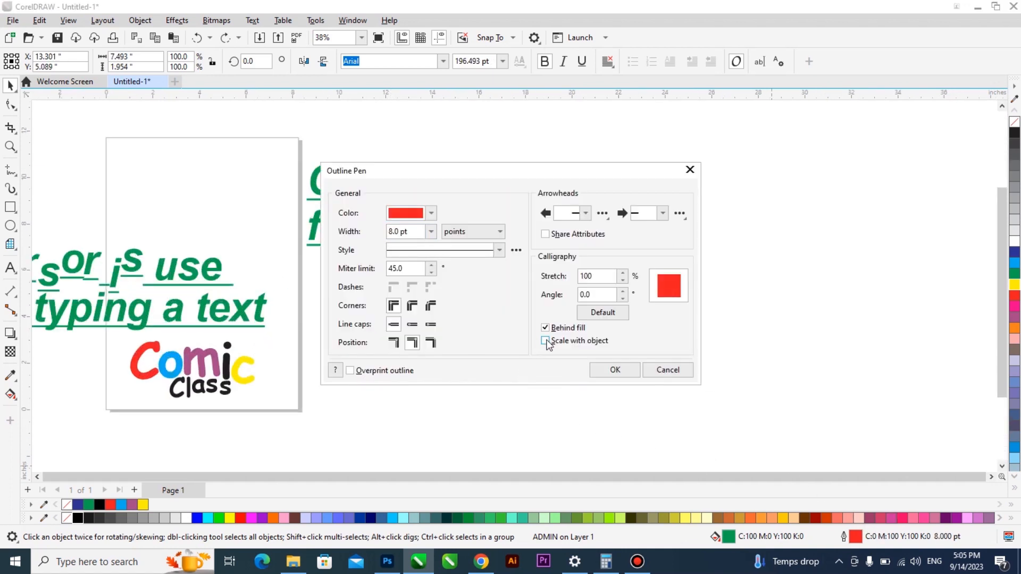
{"action": "left_click", "coordinate": [615, 371]}
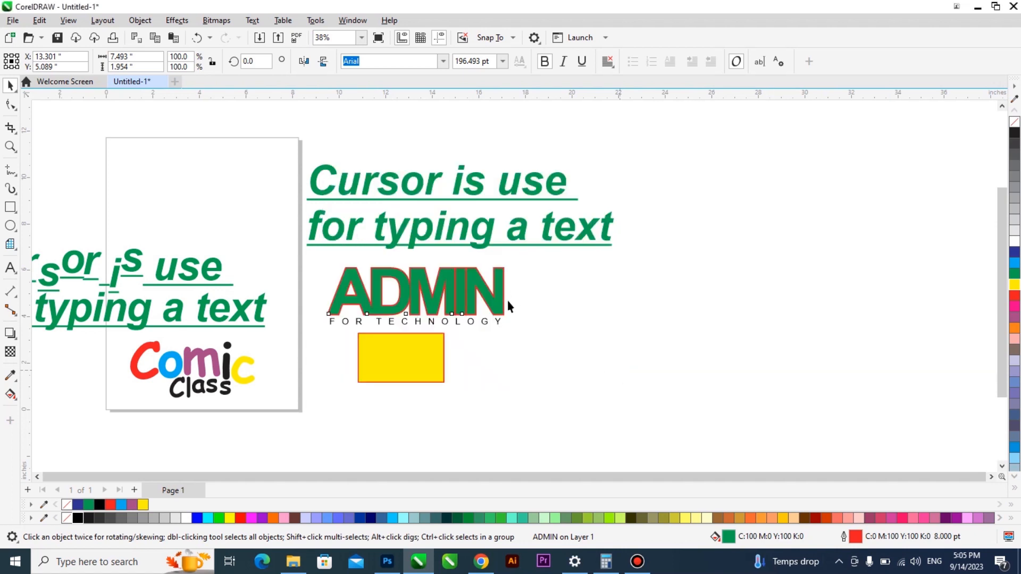
Step: Try enlarging "ADMIN" to about 39.46 by 10.29 inches without outline scaling, and undo the enlargement
{"action": "scroll", "coordinate": [446, 277], "scroll_direction": "up", "scroll_amount": 2}
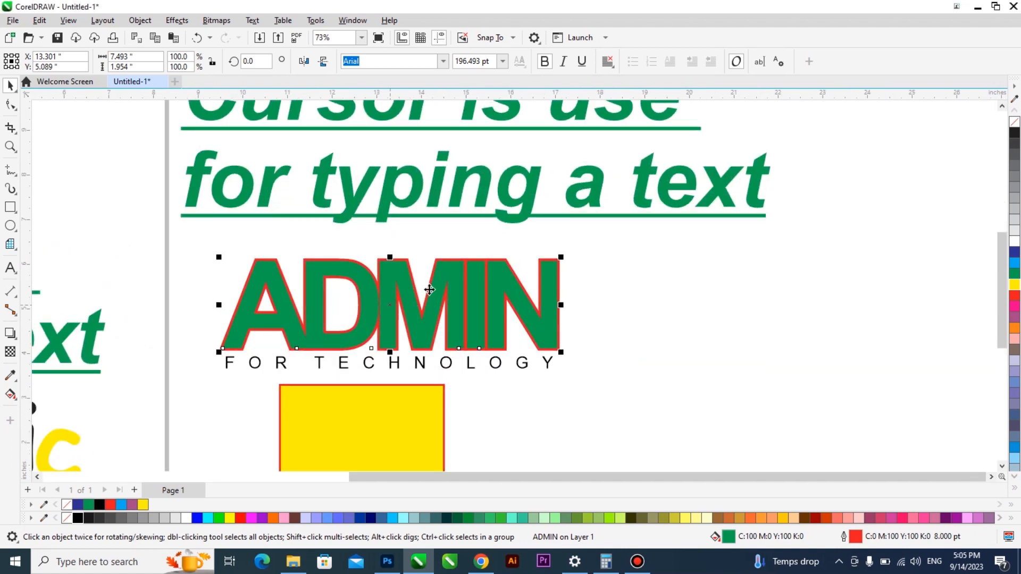
{"action": "scroll", "coordinate": [386, 295], "scroll_direction": "down", "scroll_amount": 3}
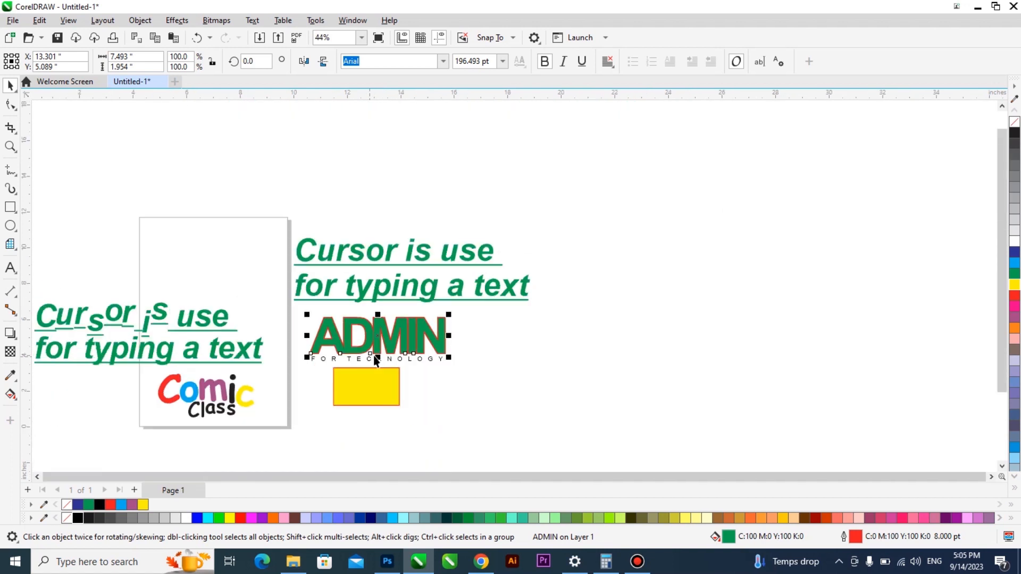
{"action": "left_click_drag", "start_coordinate": [445, 316], "coordinate": [787, 160]}
{"action": "left_click_drag", "start_coordinate": [849, 134], "coordinate": [856, 127]}
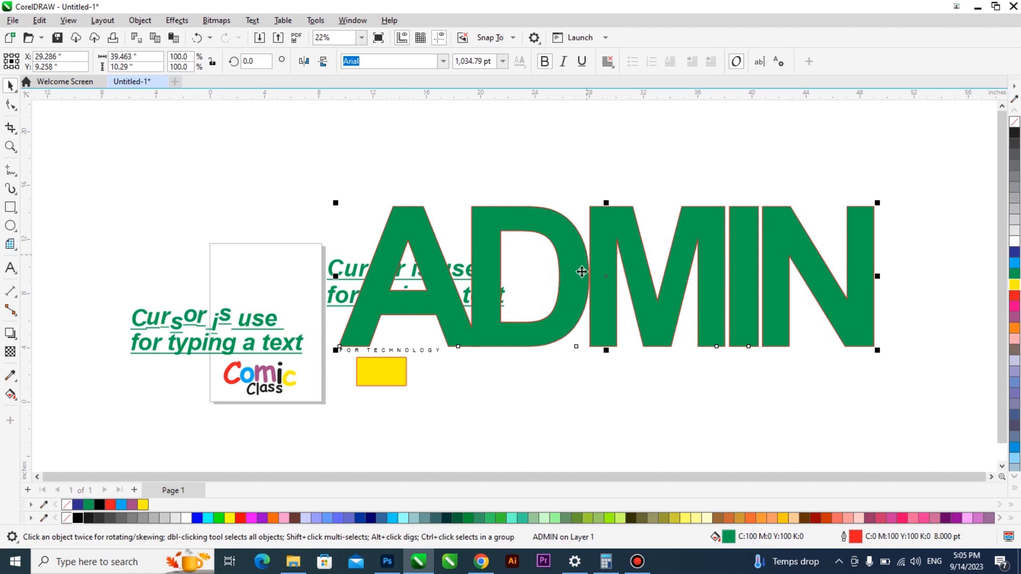
{"action": "key", "text": "ctrl+z"}
{"action": "scroll", "coordinate": [387, 341], "scroll_direction": "up", "scroll_amount": 3}
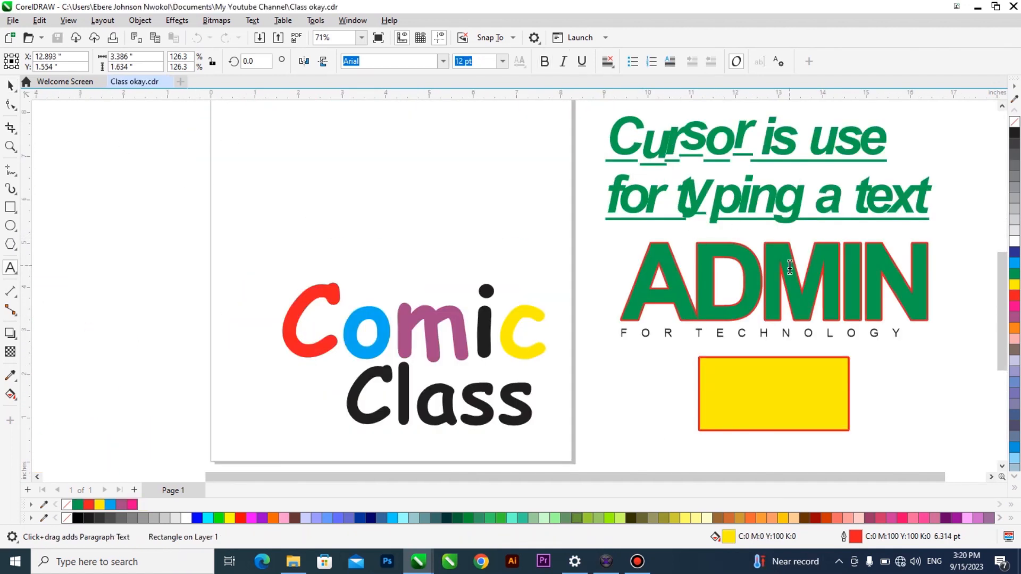
{"action": "scroll", "coordinate": [816, 276], "scroll_direction": "up", "scroll_amount": 1}
{"action": "scroll", "coordinate": [714, 294], "scroll_direction": "down", "scroll_amount": 1}
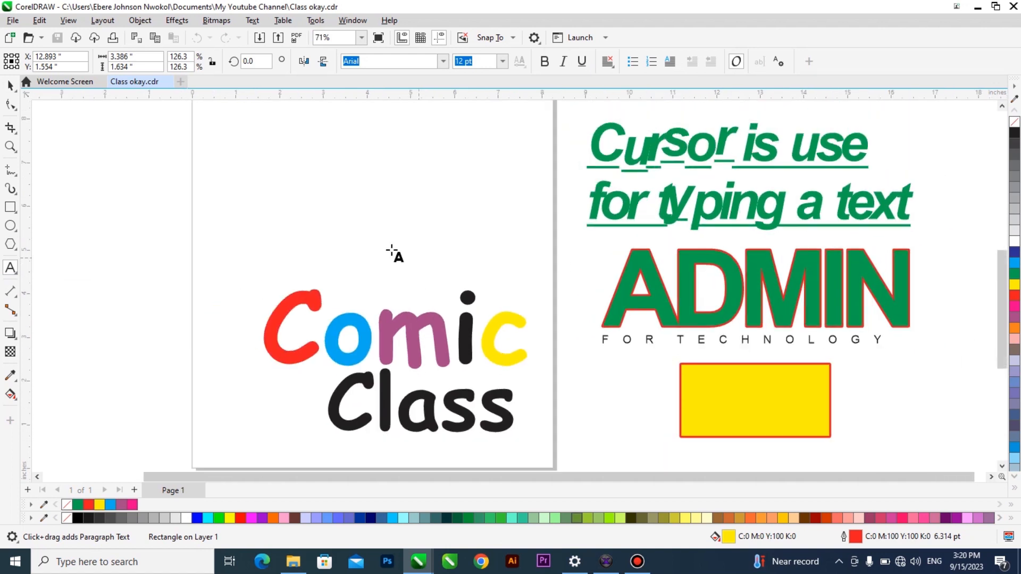
{"action": "left_click", "coordinate": [10, 86]}
{"action": "scroll", "coordinate": [538, 274], "scroll_direction": "down", "scroll_amount": 1}
{"action": "scroll", "coordinate": [538, 274], "scroll_direction": "up", "scroll_amount": 1}
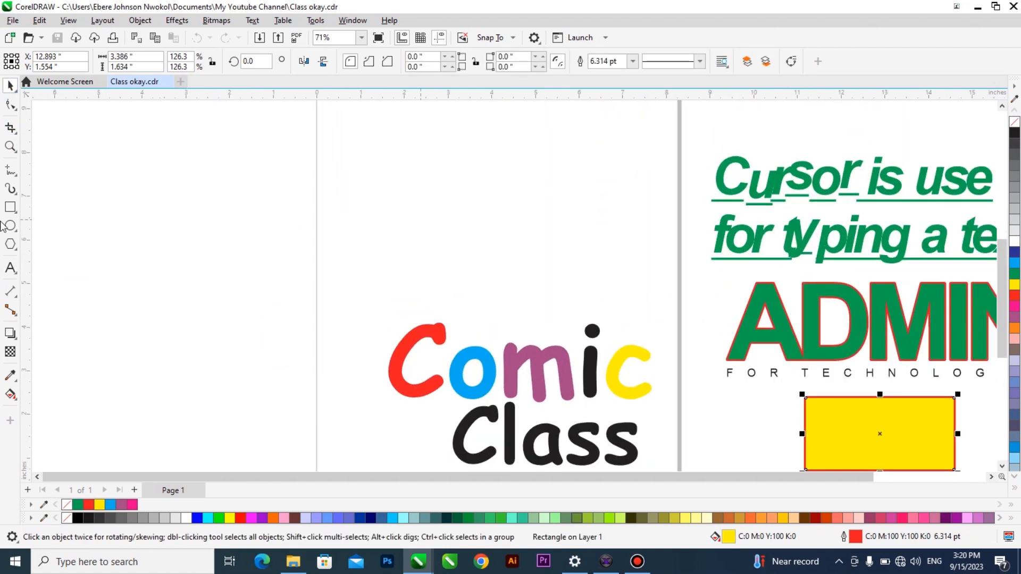
{"action": "left_click", "coordinate": [10, 267]}
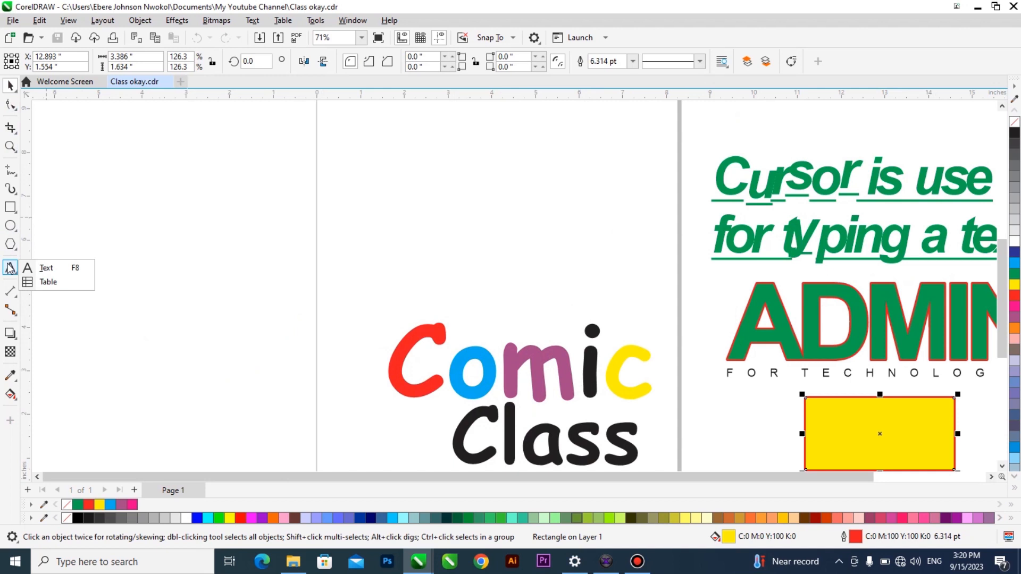
{"action": "left_click", "coordinate": [56, 284]}
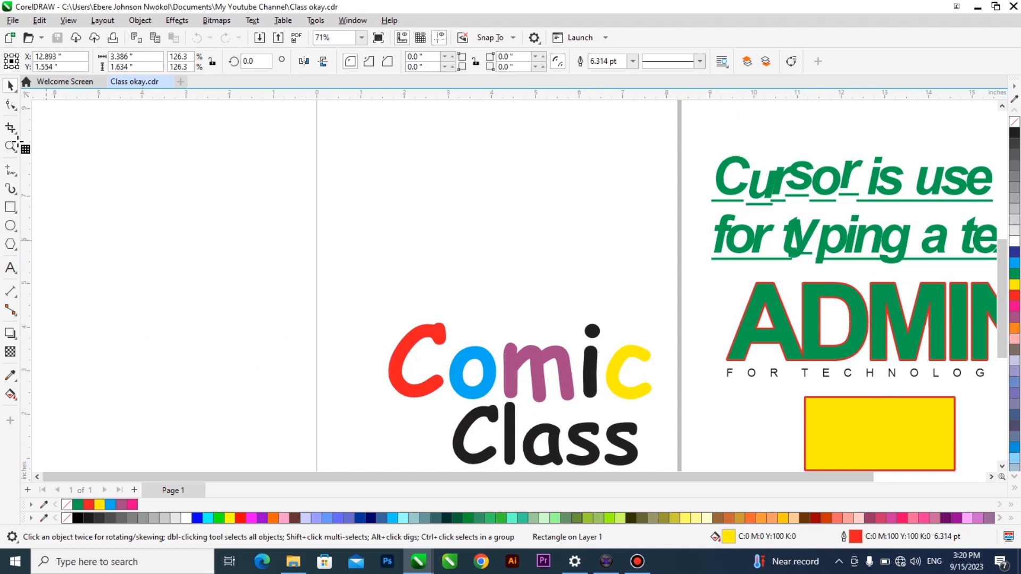
{"action": "left_click", "coordinate": [10, 85]}
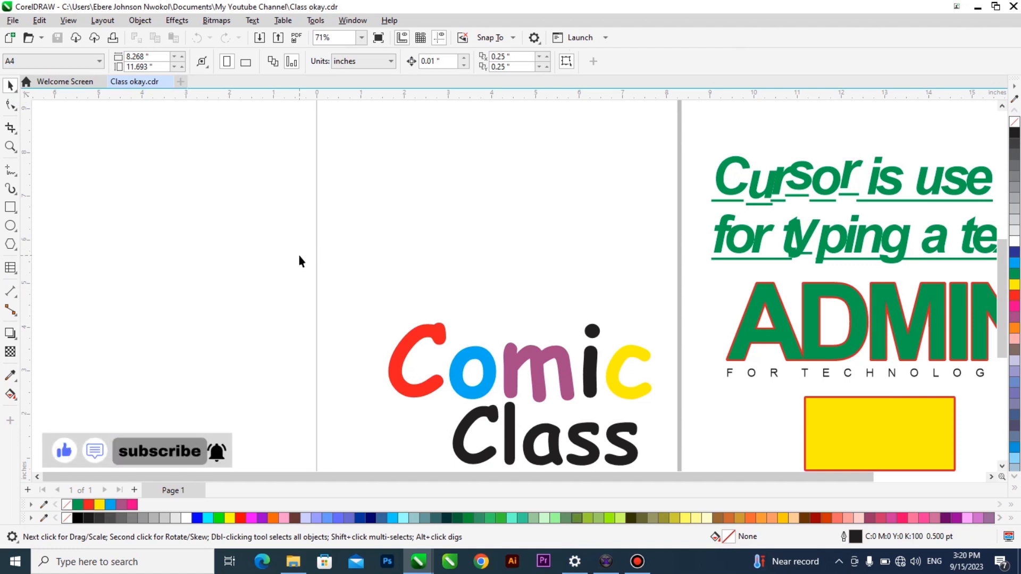
Step: Draw a table with 3 rows and 5 columns, about 6.65 by 3.52 inches, above the "Comic Class" text
{"action": "left_click", "coordinate": [13, 270]}
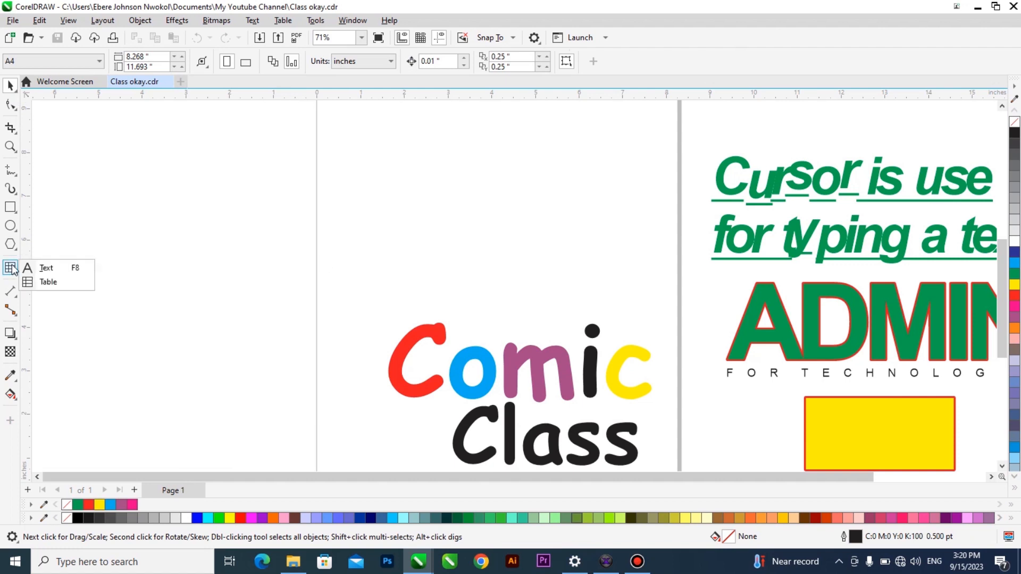
{"action": "left_click", "coordinate": [64, 286]}
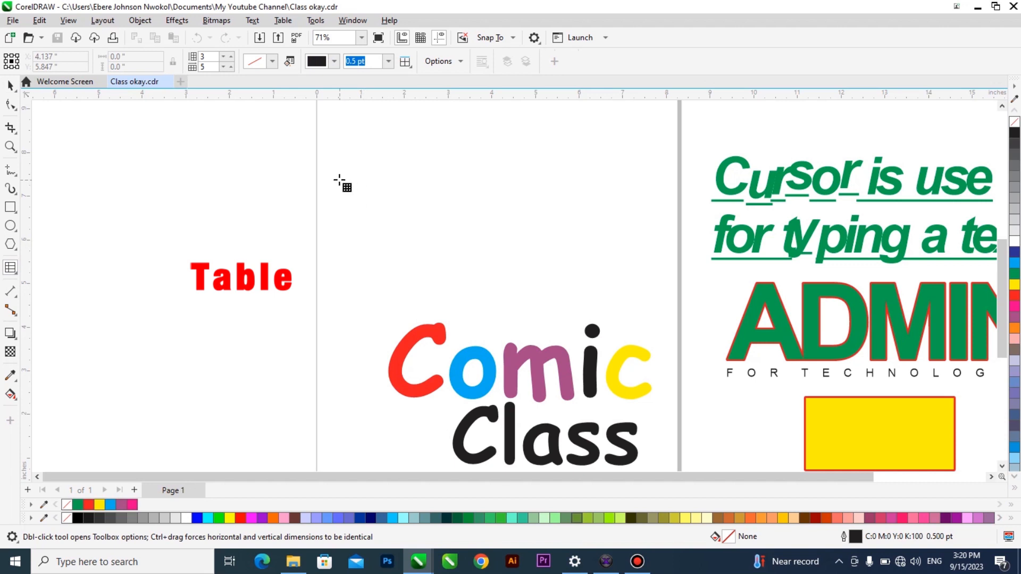
{"action": "left_click", "coordinate": [205, 59]}
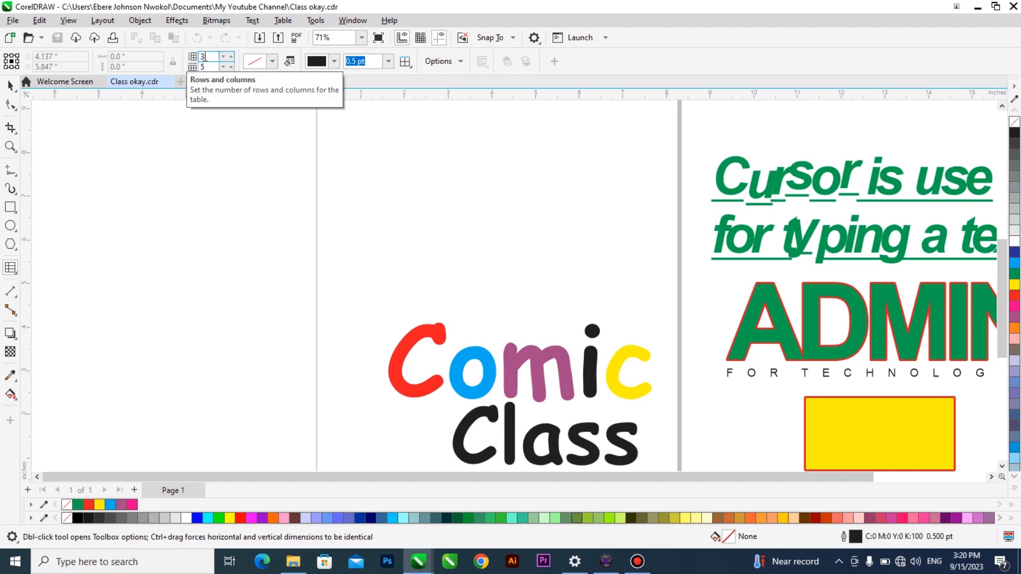
{"action": "left_click_drag", "start_coordinate": [325, 139], "coordinate": [616, 292]}
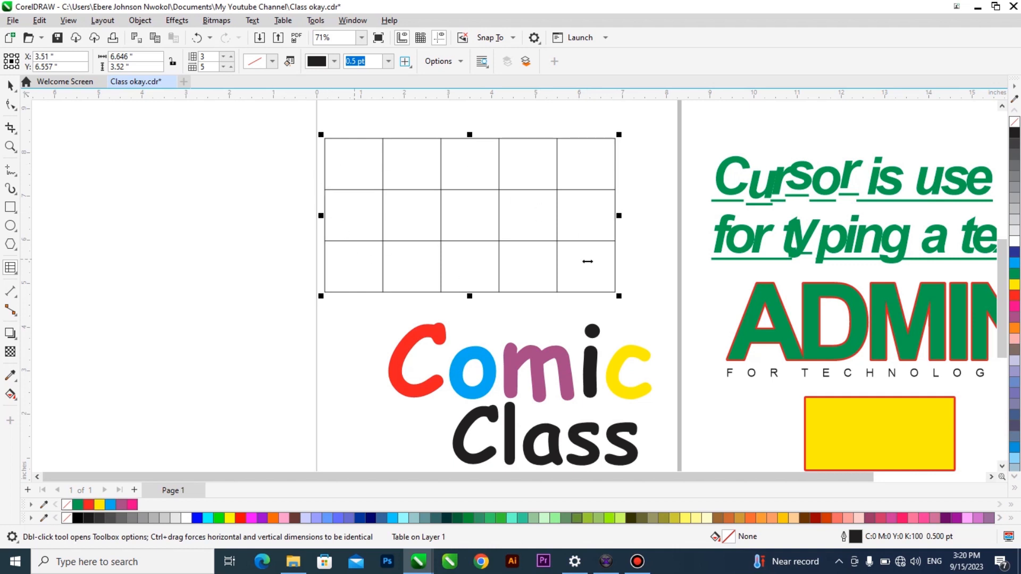
Step: Give the table's outer border a red colour (C13 M100 Y100 K7) and a width of 4 pt
{"action": "left_click", "coordinate": [334, 66]}
{"action": "left_click", "coordinate": [388, 139]}
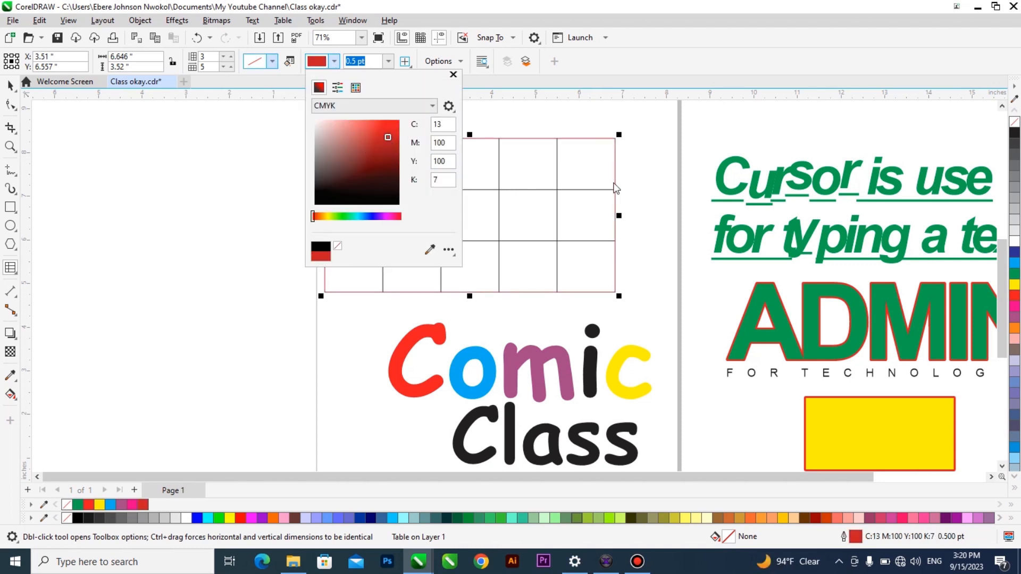
{"action": "left_click", "coordinate": [476, 110]}
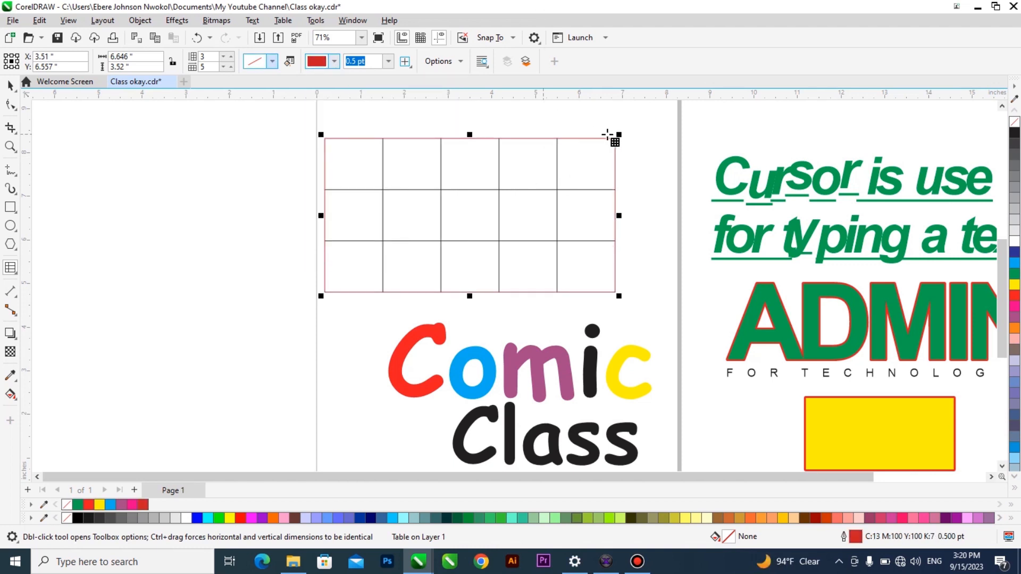
{"action": "left_click", "coordinate": [389, 61]}
{"action": "left_click", "coordinate": [364, 169]}
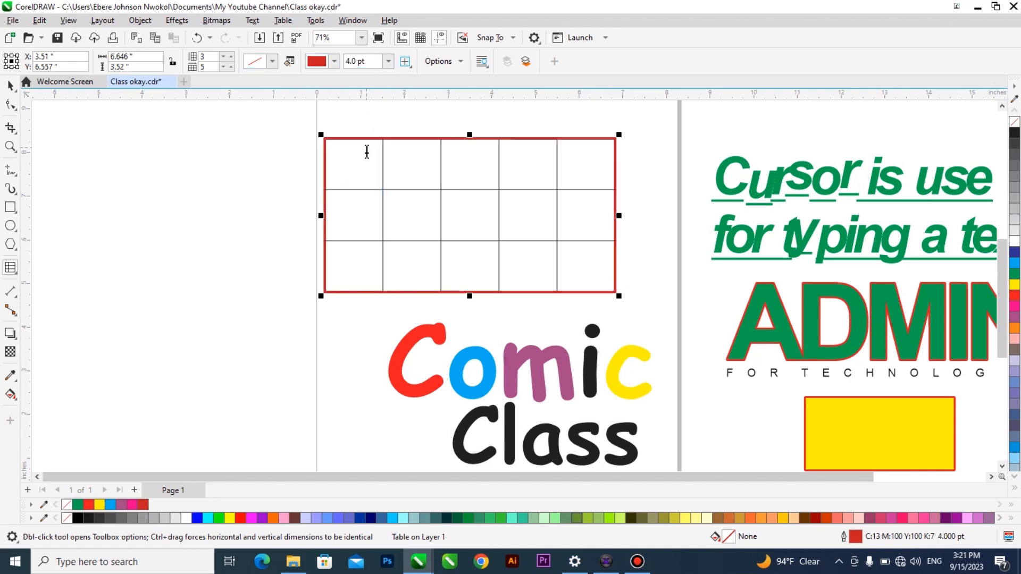
Step: Fill the table's background with orange (C0 M60 Y100 K0)
{"action": "left_click", "coordinate": [273, 62]}
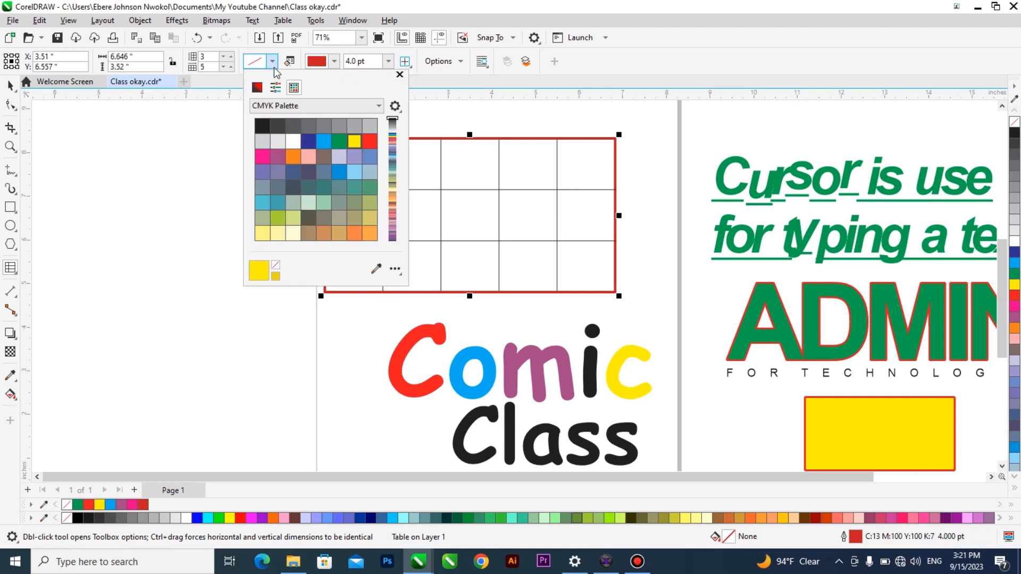
{"action": "left_click", "coordinate": [291, 156]}
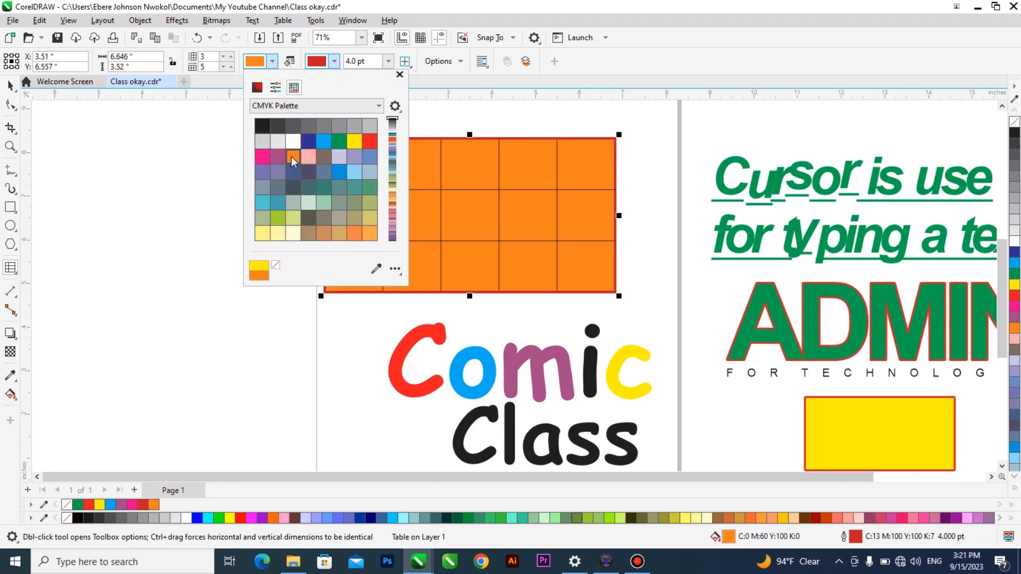
{"action": "left_click", "coordinate": [11, 89]}
{"action": "left_click", "coordinate": [11, 88]}
Step: Delete the orange table above the "Comic Class" text
{"action": "left_click", "coordinate": [17, 270]}
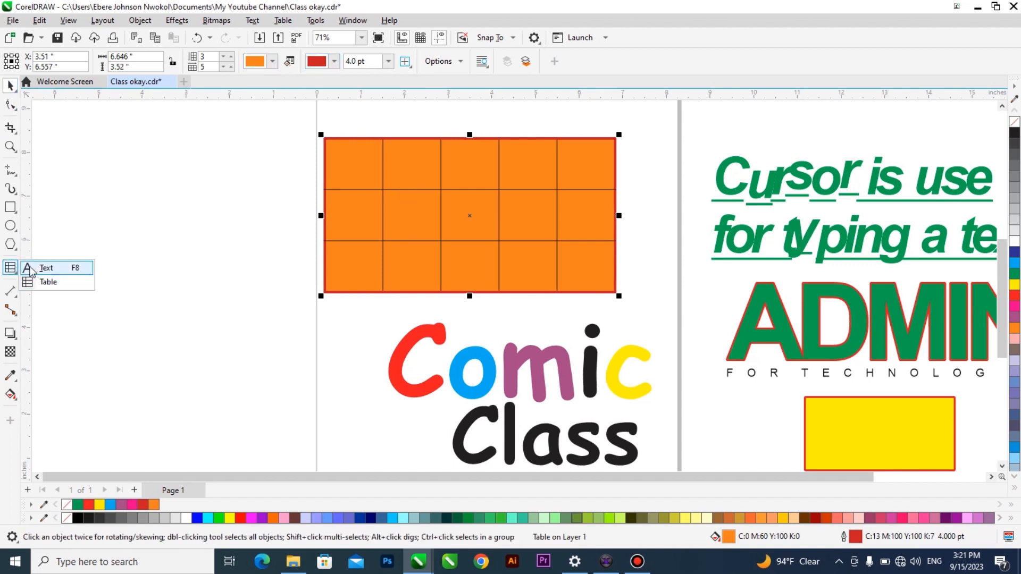
{"action": "left_click", "coordinate": [541, 228]}
{"action": "key", "text": "Delete"}
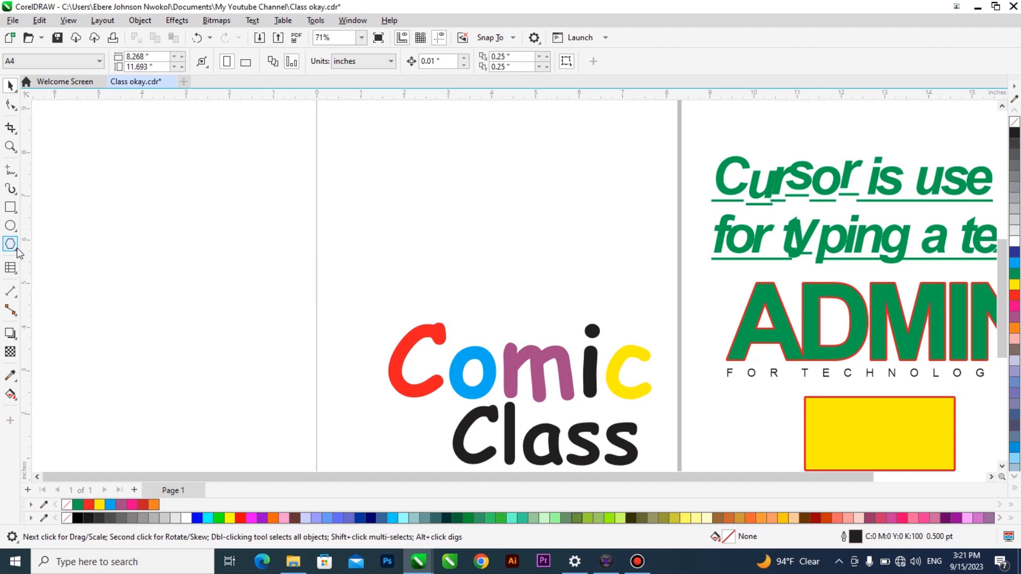
Step: Draw a graph paper grid of 5 columns and 3 rows, about 6.65 by 3.45 inches, above the "Comic Class" text
{"action": "left_click", "coordinate": [17, 248]}
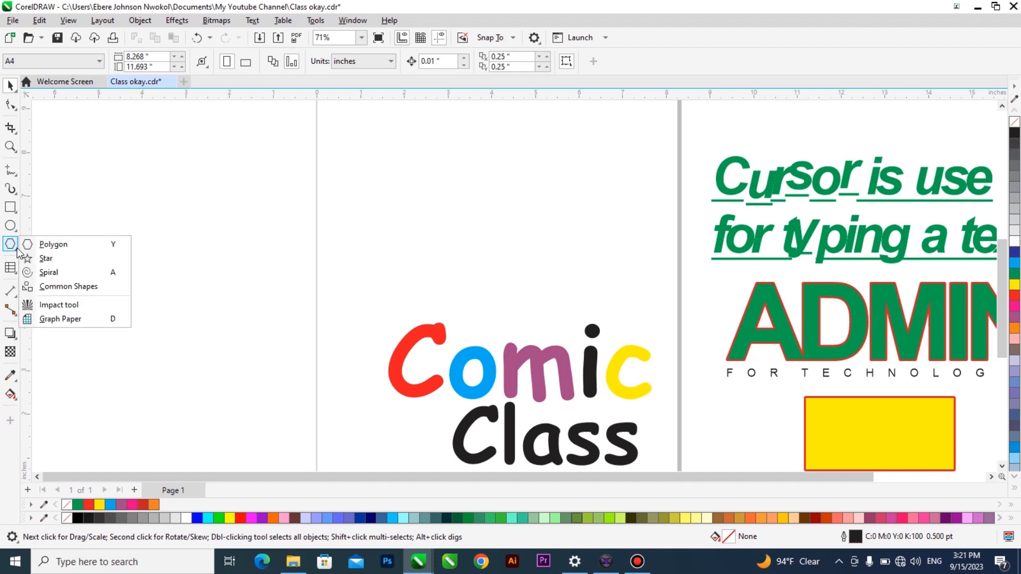
{"action": "left_click", "coordinate": [81, 319]}
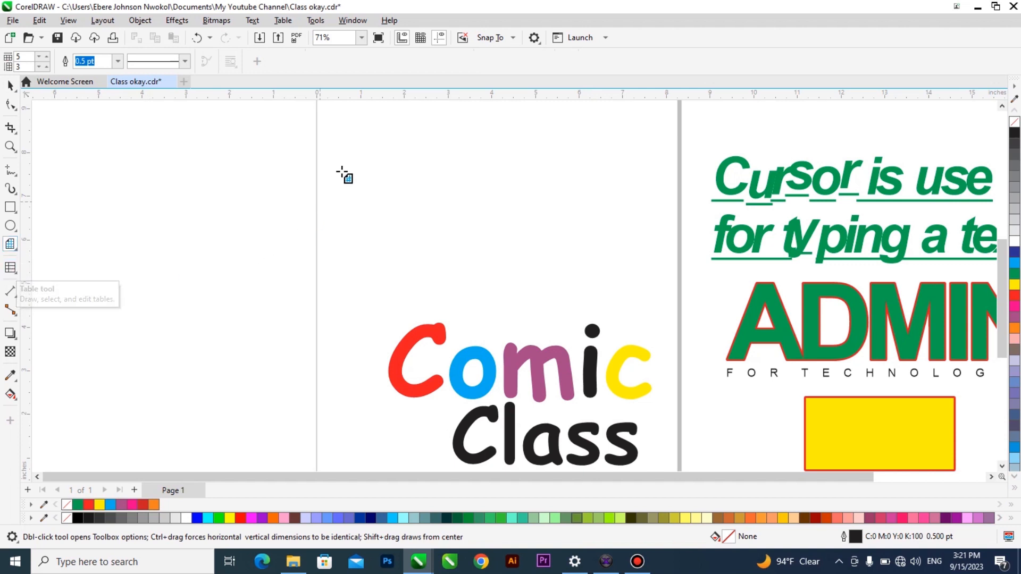
{"action": "left_click_drag", "start_coordinate": [337, 137], "coordinate": [628, 286]}
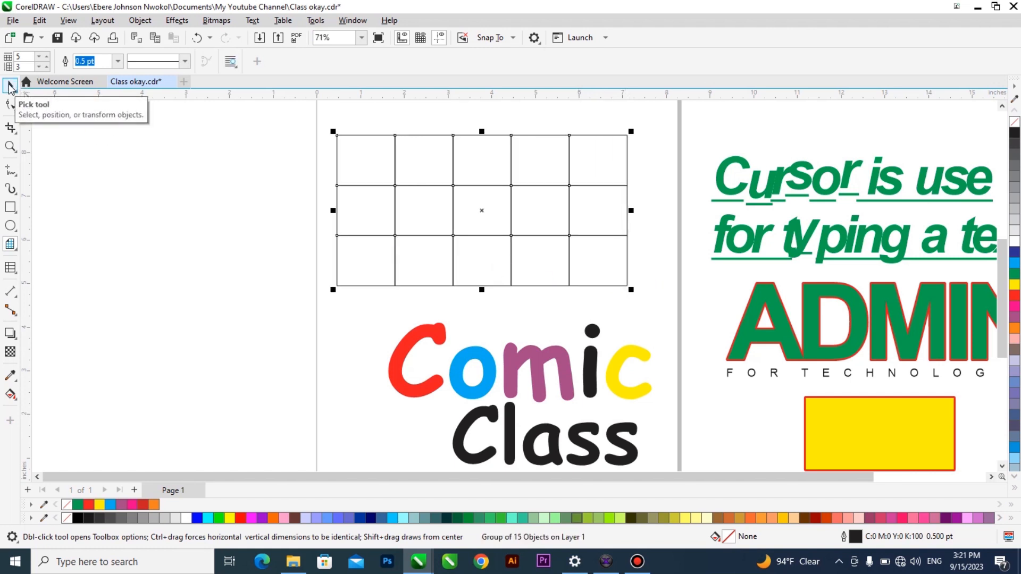
{"action": "left_click", "coordinate": [9, 85]}
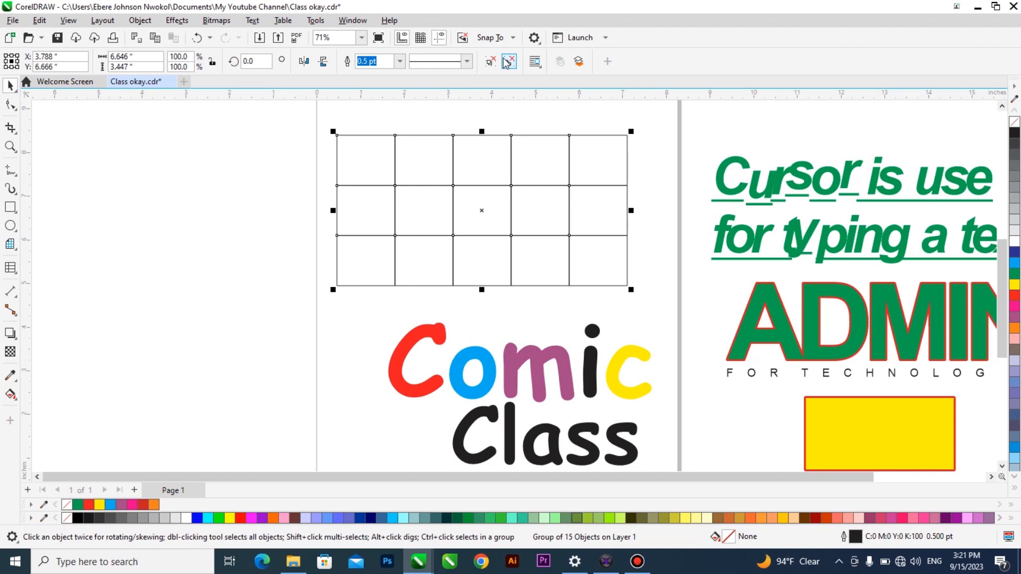
Step: Colour individual grid cells: the first row's first cell orange and second cell yellow, and the second row's second cell cyan
{"action": "left_click", "coordinate": [341, 155], "text": "ctrl"}
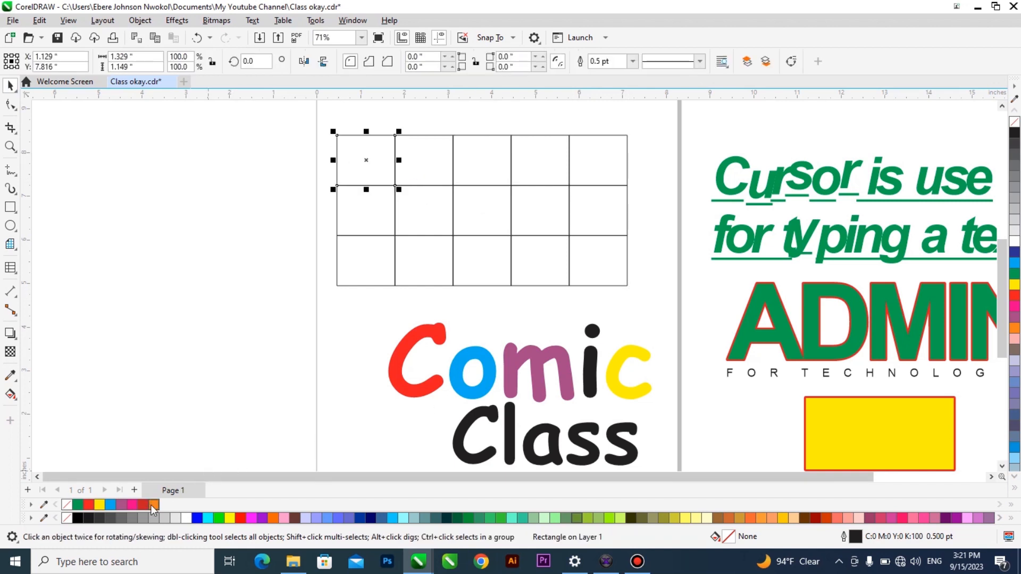
{"action": "left_click", "coordinate": [152, 506]}
{"action": "left_click", "coordinate": [438, 175], "text": "ctrl"}
{"action": "left_click", "coordinate": [98, 506]}
{"action": "left_click", "coordinate": [424, 228], "text": "ctrl"}
{"action": "left_click", "coordinate": [111, 504]}
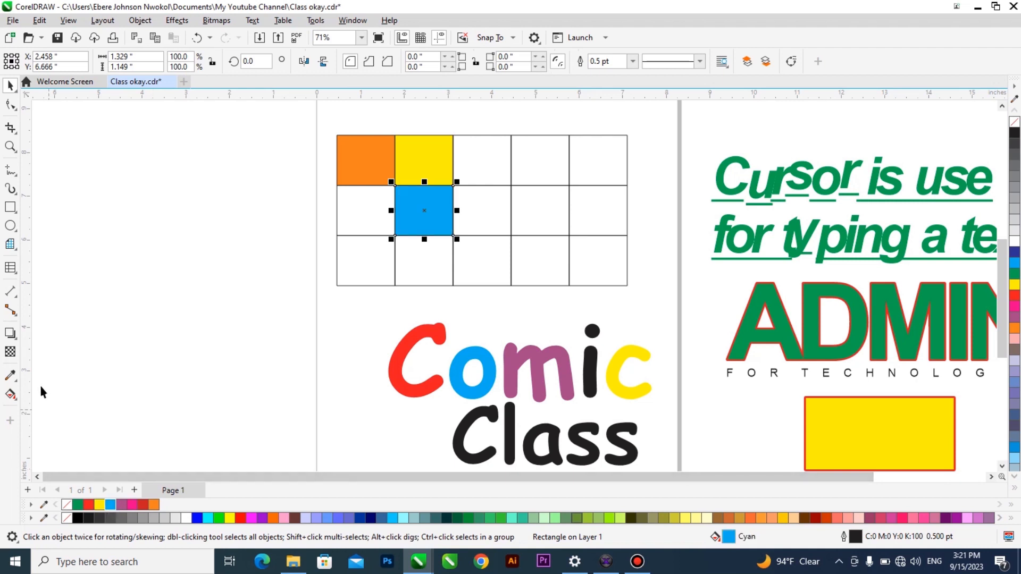
Step: Draw a table with 3 rows and 5 columns, about 5.35 by 3.05 inches, beside the page's left edge
{"action": "left_click", "coordinate": [10, 266]}
{"action": "left_click", "coordinate": [50, 283]}
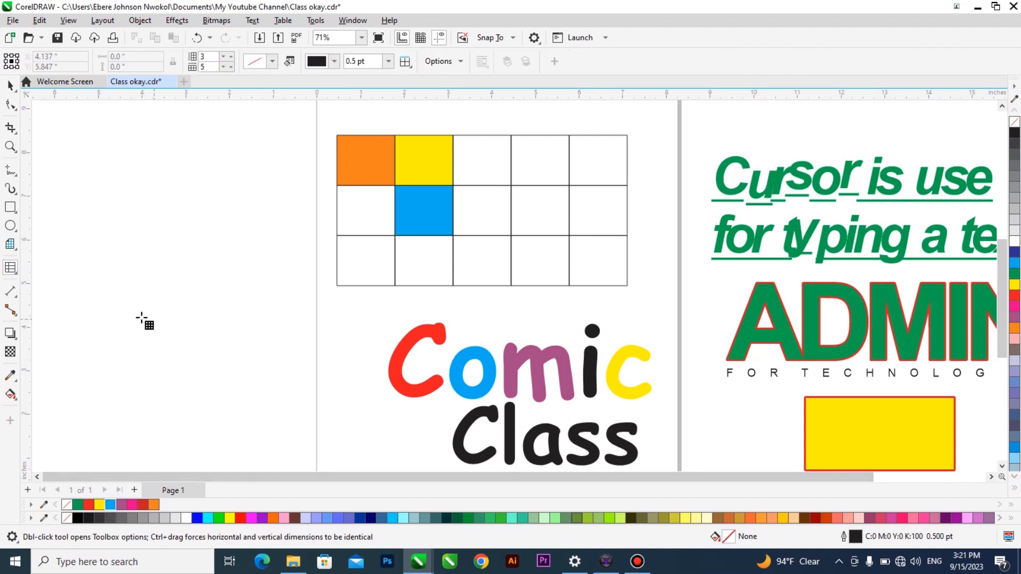
{"action": "mouse_move", "coordinate": [75, 305]}
{"action": "left_mouse_down"}
{"action": "mouse_move", "coordinate": [273, 429]}
{"action": "mouse_move", "coordinate": [308, 437]}
{"action": "left_mouse_up"}
{"action": "left_click", "coordinate": [10, 85]}
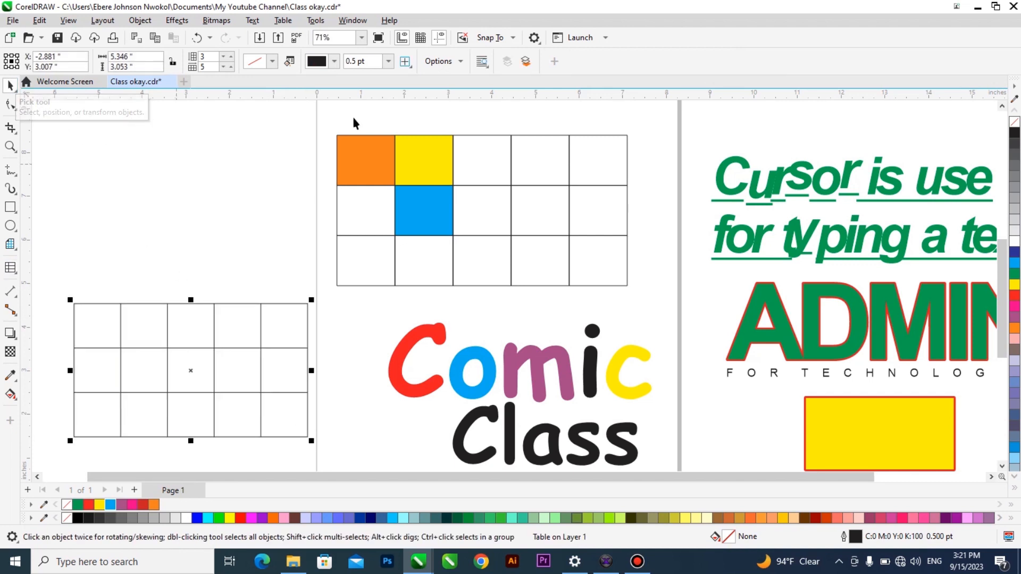
Step: Give the new table a yellow-green outer border (C32 M0 Y100 K0) 8 pt wide and a yellow background fill
{"action": "left_click", "coordinate": [335, 61]}
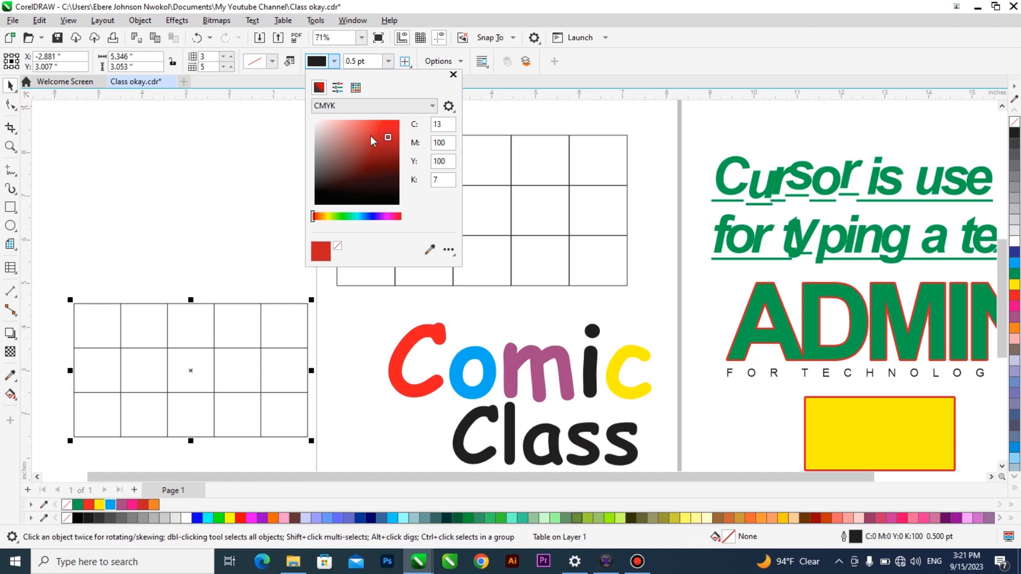
{"action": "left_click", "coordinate": [330, 216]}
{"action": "left_click", "coordinate": [374, 149]}
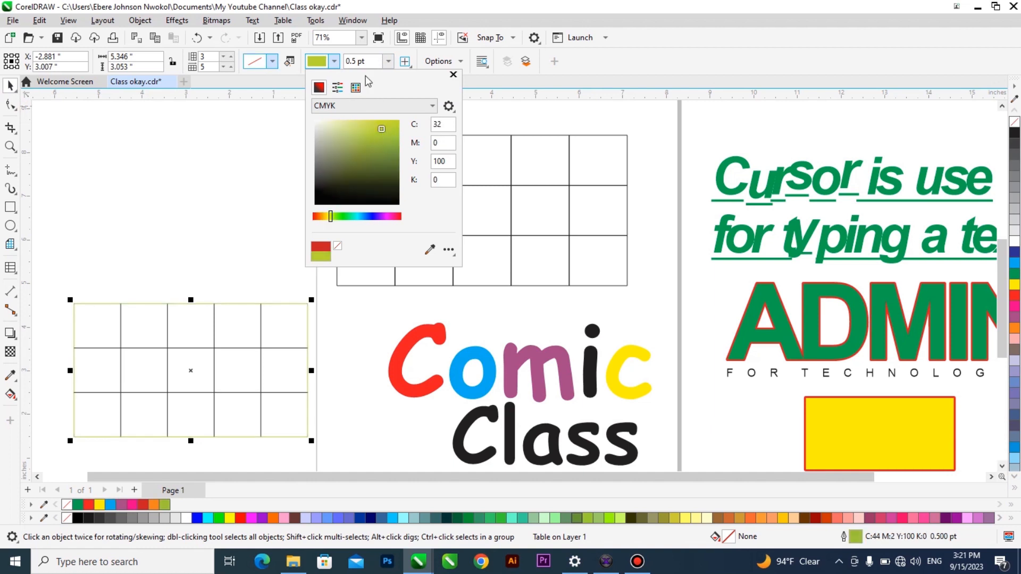
{"action": "left_click", "coordinate": [389, 61]}
{"action": "left_click", "coordinate": [390, 61]}
{"action": "left_click", "coordinate": [367, 165]}
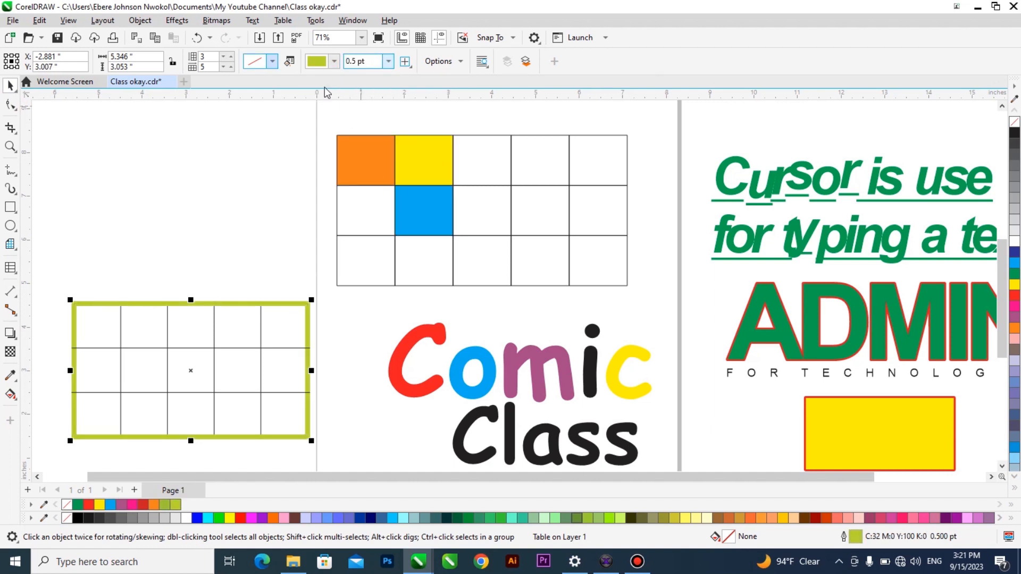
{"action": "left_click", "coordinate": [272, 62]}
{"action": "left_click", "coordinate": [293, 126]}
Step: Delete the yellow table outside the page and the partly coloured graph paper grid
{"action": "scroll", "coordinate": [304, 253], "scroll_direction": "down", "scroll_amount": 2}
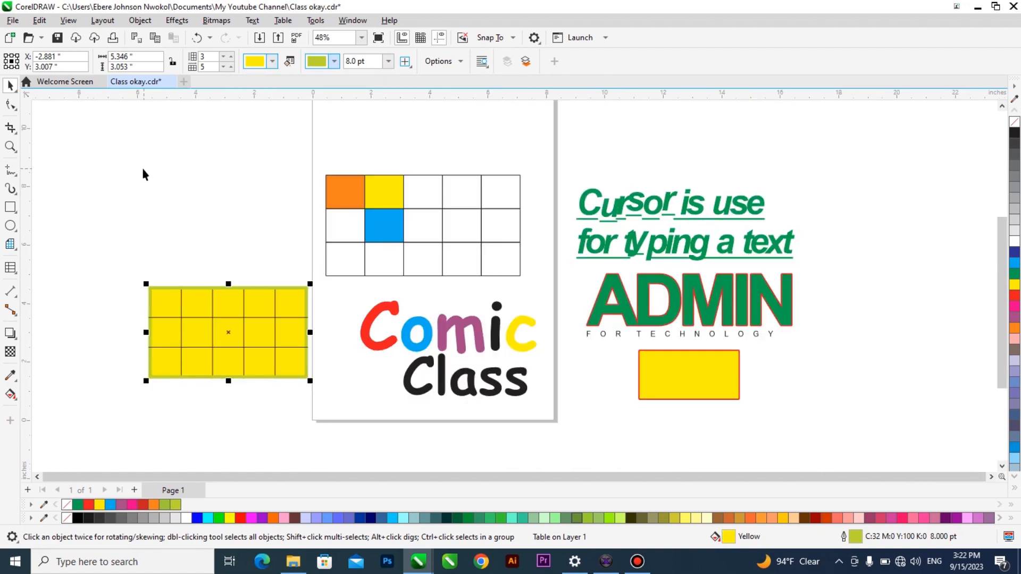
{"action": "left_click_drag", "start_coordinate": [105, 146], "coordinate": [313, 394]}
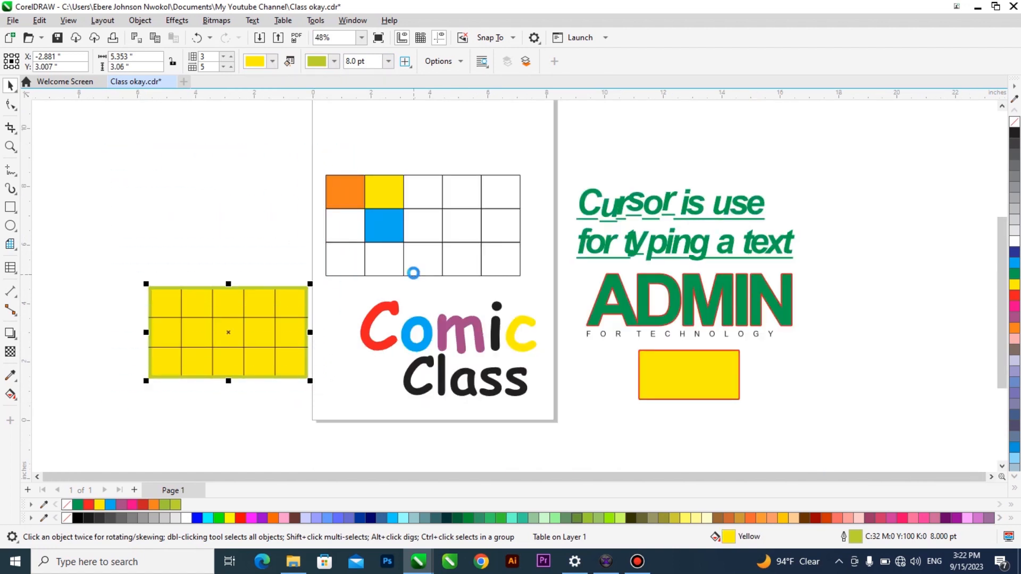
{"action": "key", "text": "Delete"}
{"action": "scroll", "coordinate": [404, 253], "scroll_direction": "up", "scroll_amount": 1}
{"action": "scroll", "coordinate": [405, 253], "scroll_direction": "up", "scroll_amount": 1}
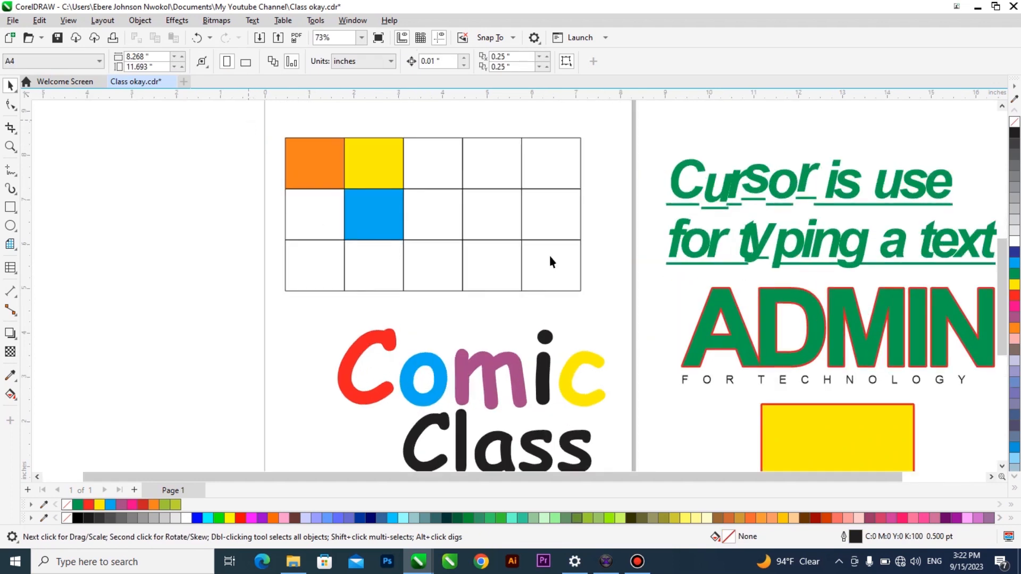
{"action": "key", "text": "Delete"}
Step: Set the "ADMIN" outline to lie behind the fill and scale with the object
{"action": "scroll", "coordinate": [304, 266], "scroll_direction": "down", "scroll_amount": 1}
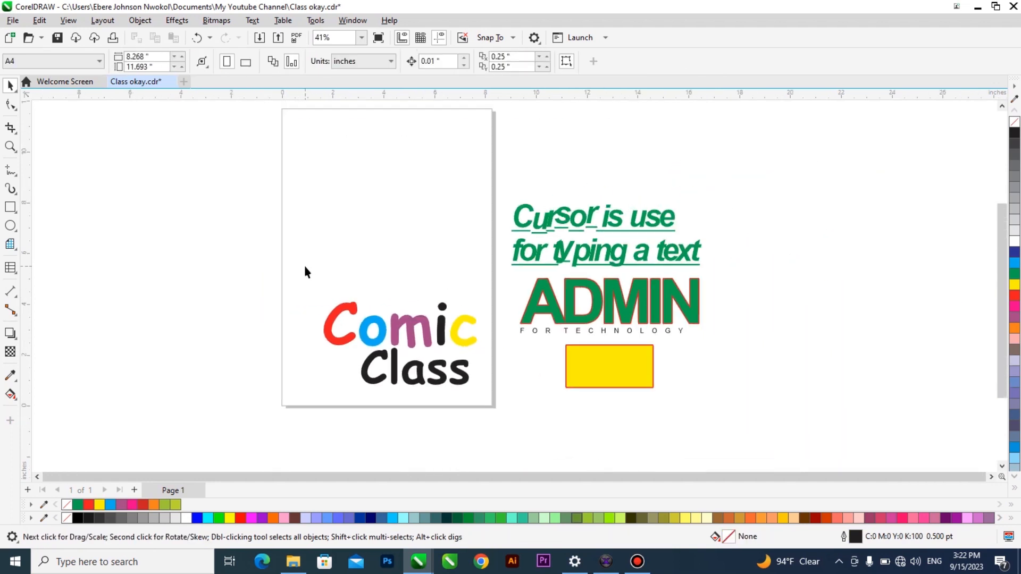
{"action": "scroll", "coordinate": [629, 346], "scroll_direction": "up", "scroll_amount": 3}
{"action": "left_click", "coordinate": [589, 266]}
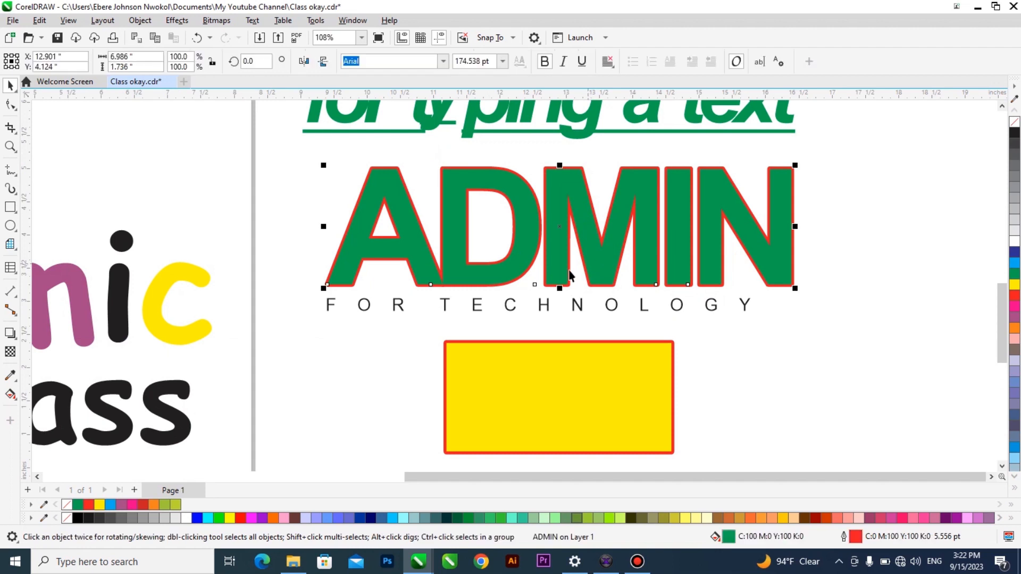
{"action": "double_click", "coordinate": [880, 537]}
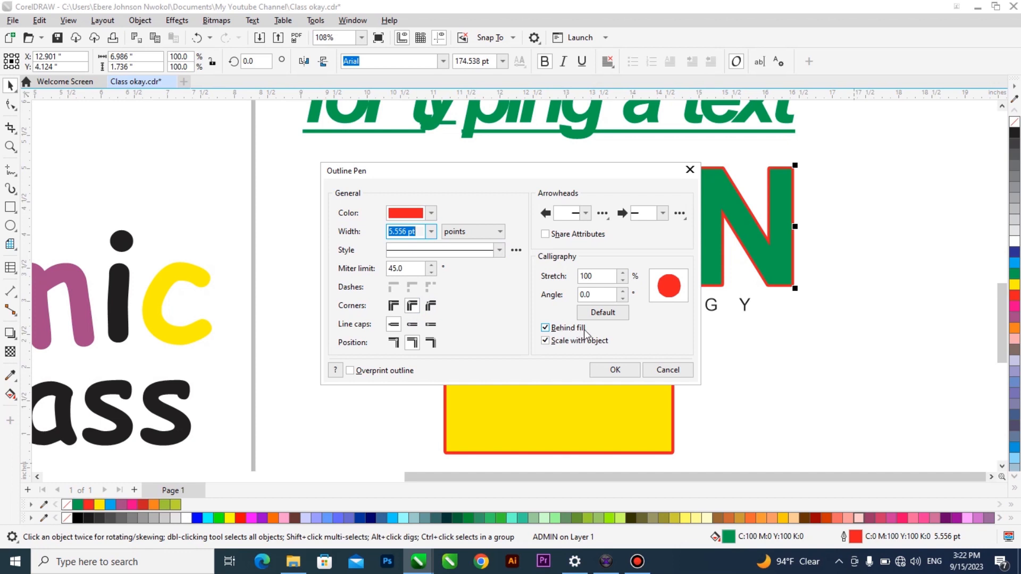
{"action": "left_click", "coordinate": [615, 371]}
Step: Scale "ADMIN" up to about 14.78 by 3.67 inches and back down to about 6.62 by 1.64 inches
{"action": "scroll", "coordinate": [520, 343], "scroll_direction": "down", "scroll_amount": 2}
{"action": "left_click_drag", "start_coordinate": [624, 237], "coordinate": [892, 130]}
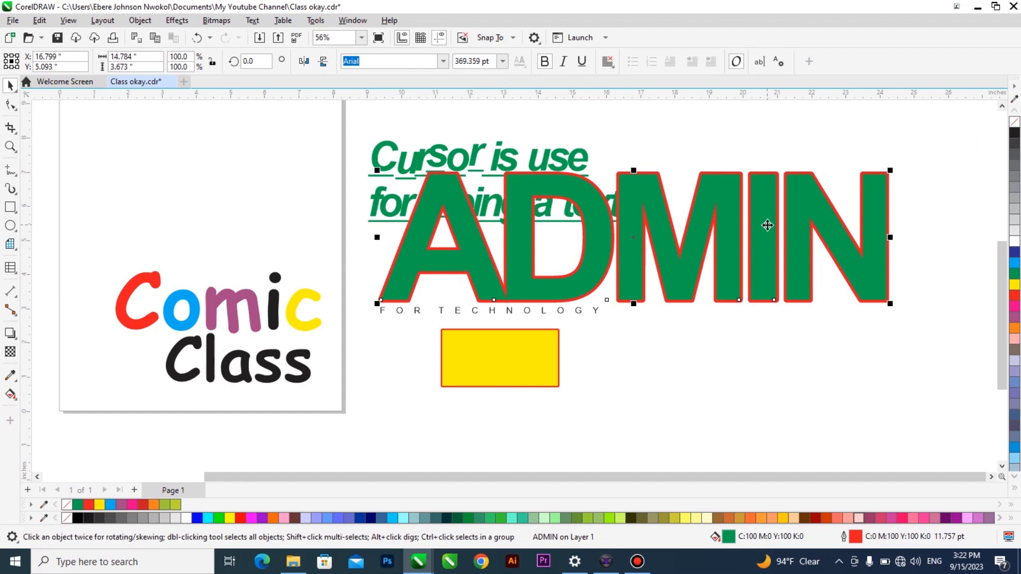
{"action": "left_click_drag", "start_coordinate": [891, 170], "coordinate": [775, 234]}
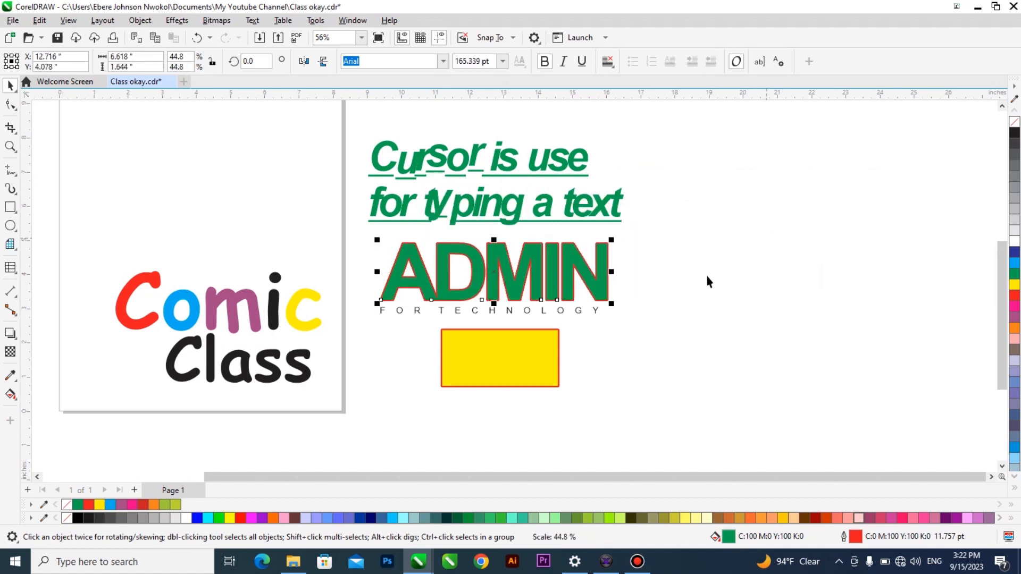
{"action": "scroll", "coordinate": [610, 323], "scroll_direction": "up", "scroll_amount": 1}
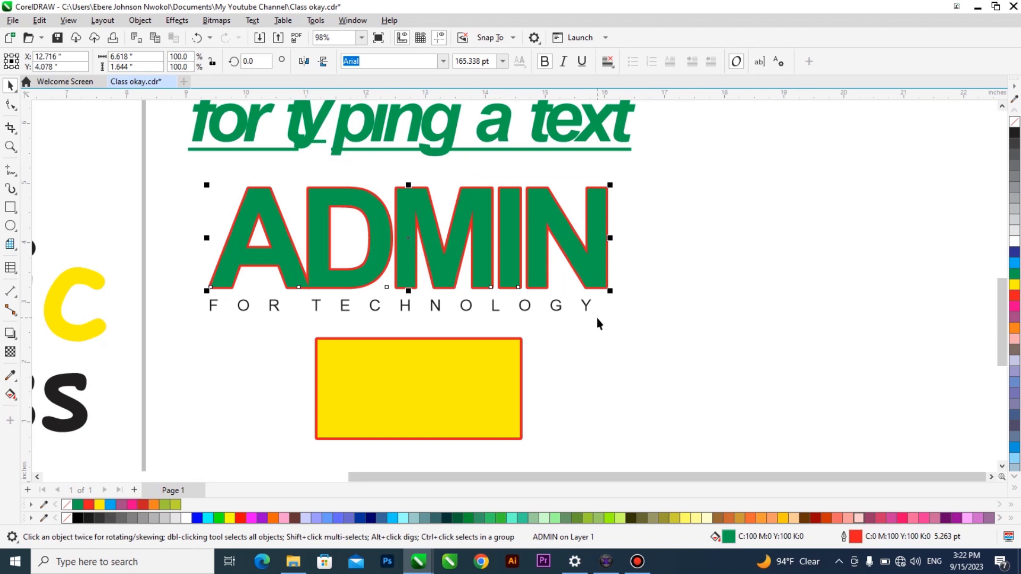
{"action": "scroll", "coordinate": [592, 313], "scroll_direction": "down", "scroll_amount": 2}
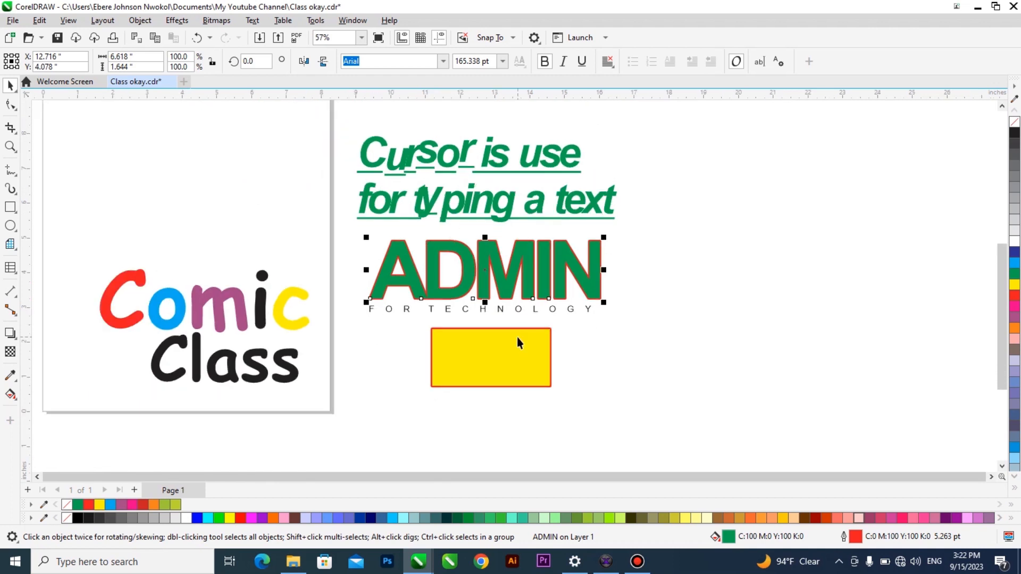